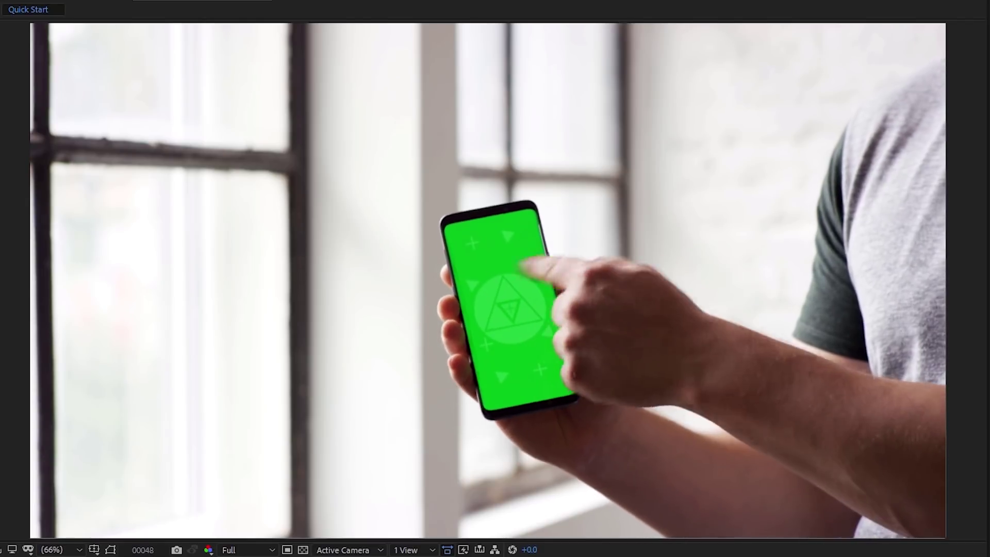
# Apply Boris FX Mocha > Mocha Pro to the green-screen phone clip layer.
pyautogui.click(111, 16)
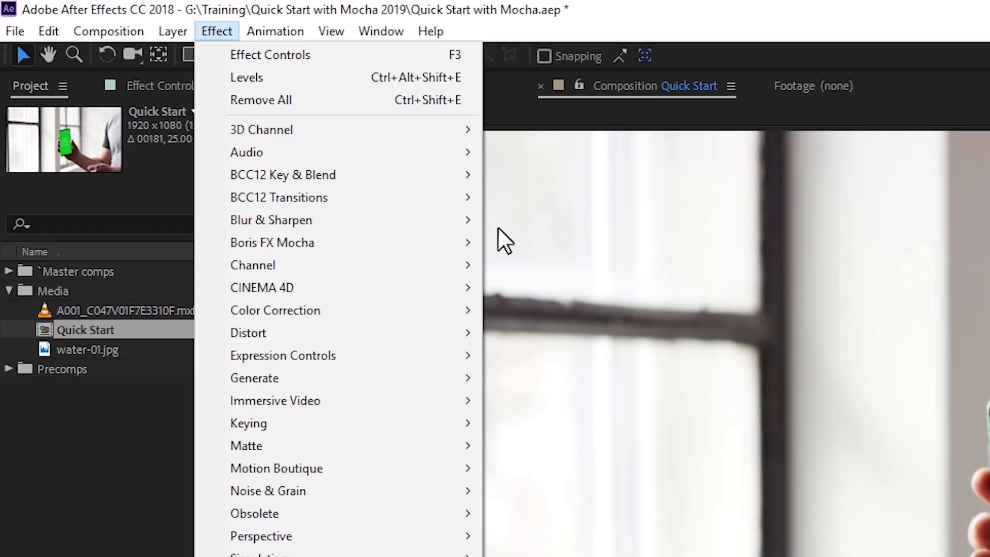
pyautogui.moveTo(434, 251)
pyautogui.click(541, 241)
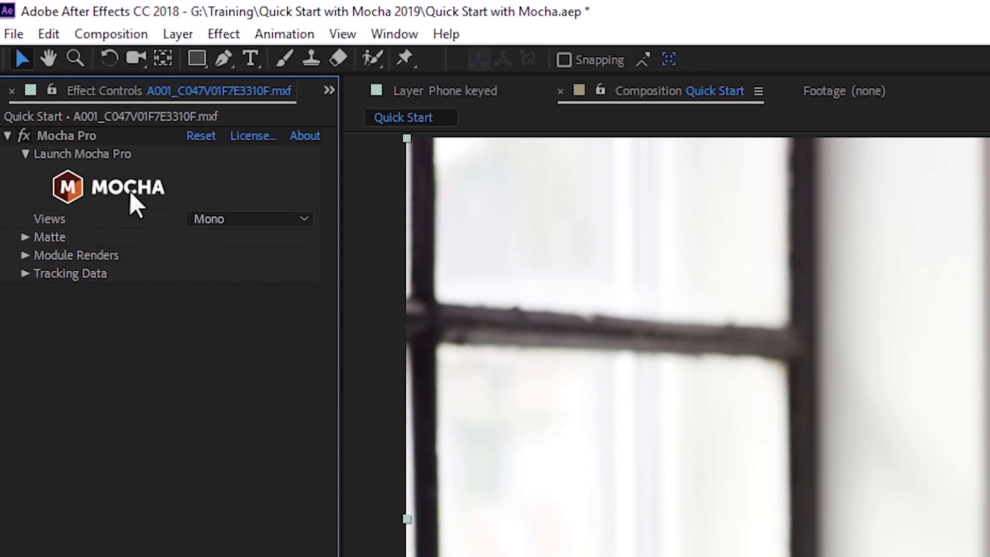
# Launch the Mocha Pro interface, play the phone clip and keep the Essentials workspace.
pyautogui.click(65, 93)
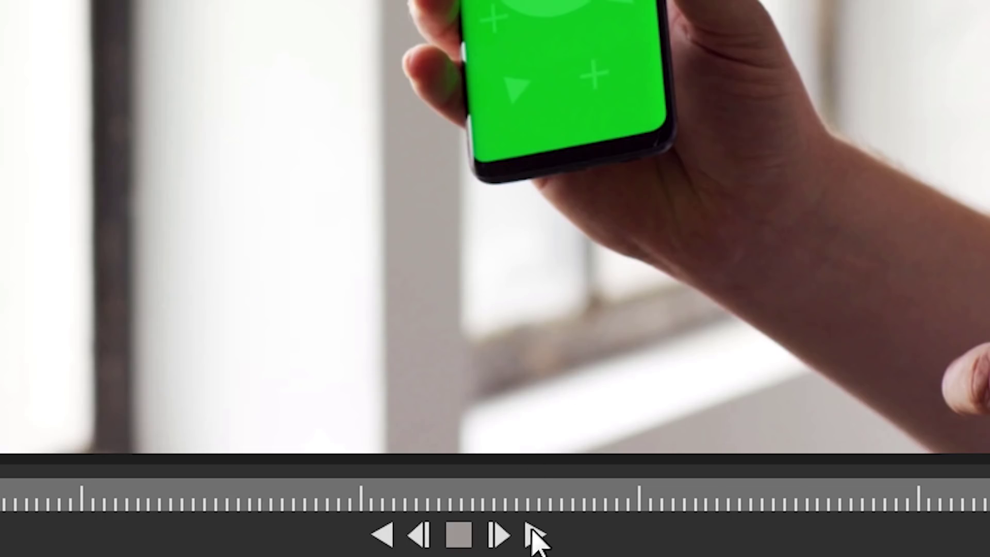
pyautogui.click(577, 547)
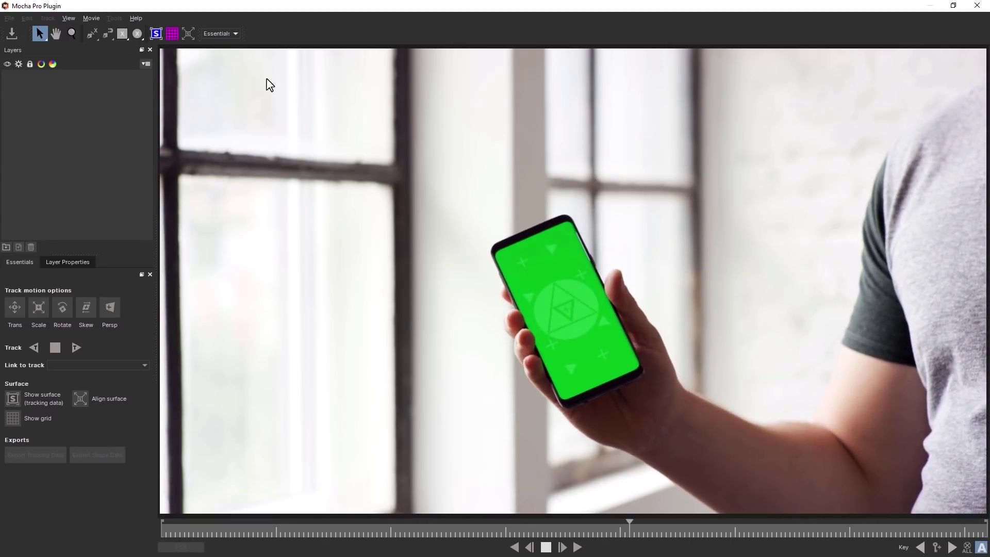
pyautogui.click(230, 34)
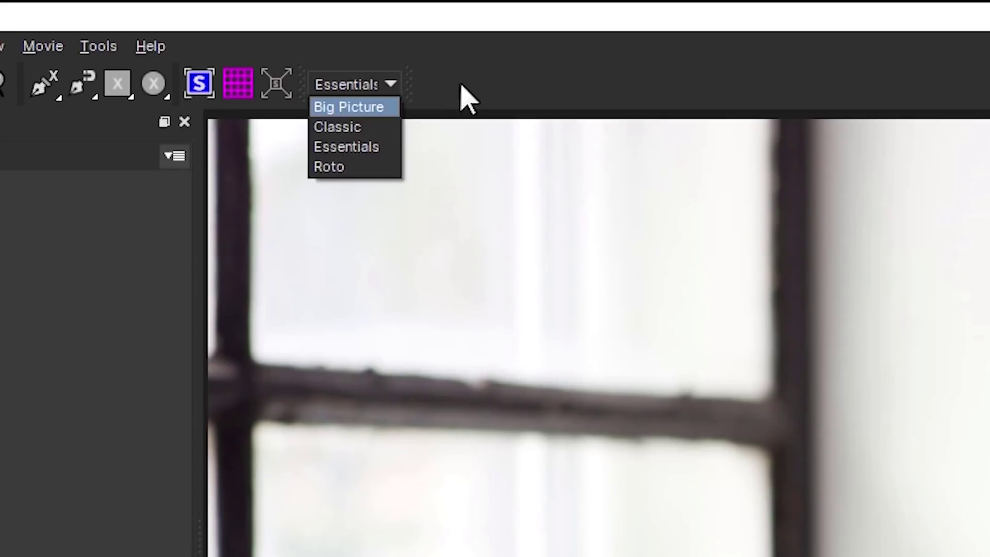
pyautogui.click(222, 34)
pyautogui.click(222, 34)
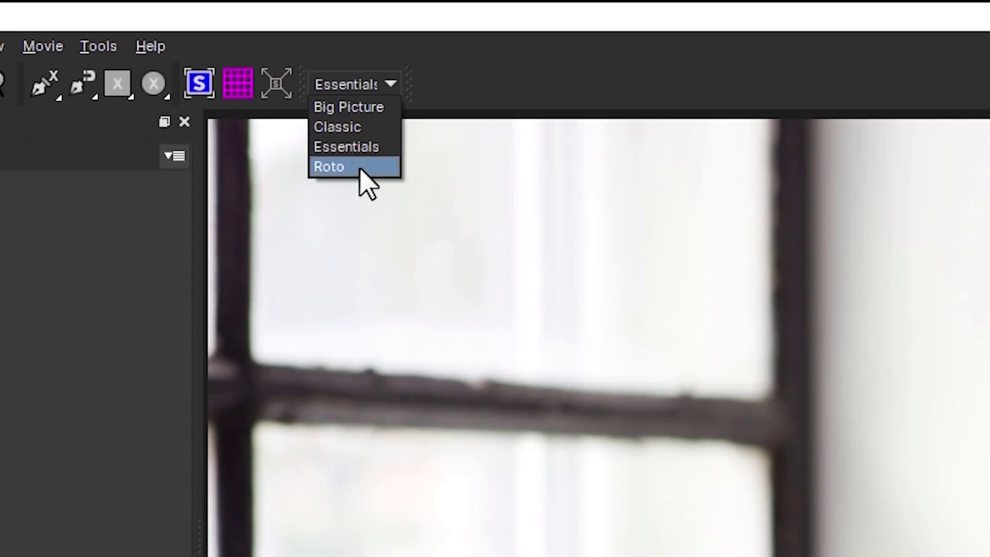
pyautogui.click(3, 427)
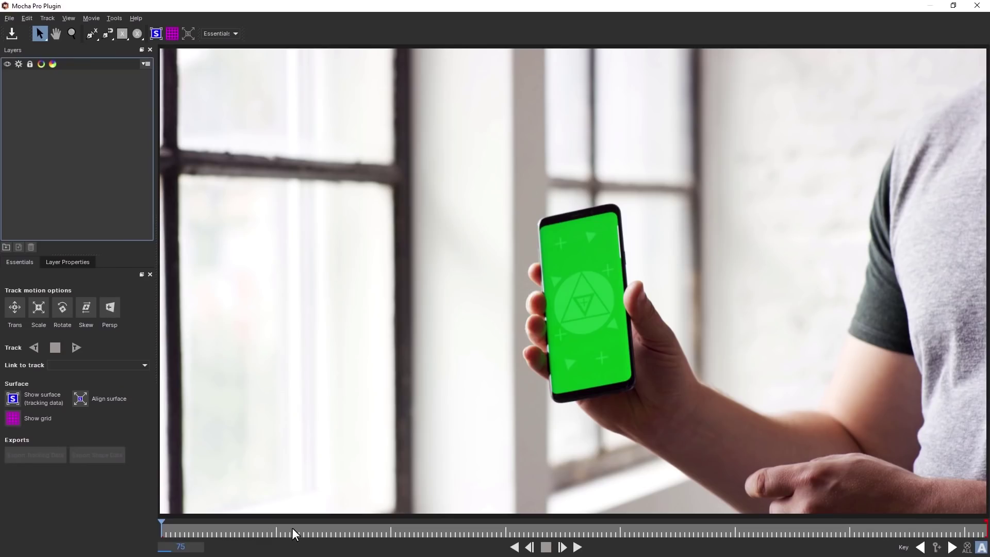
# Scrub through the clip and stop at frame 217, where the phone tilts.
pyautogui.moveTo(474, 534); pyautogui.dragTo(596, 548)
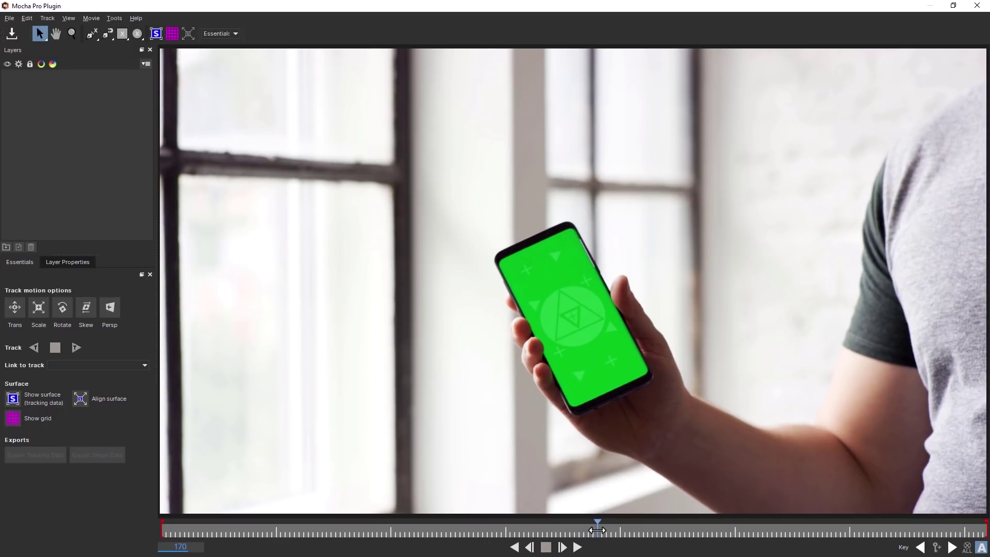
pyautogui.moveTo(599, 531); pyautogui.dragTo(476, 547)
pyautogui.press('space')
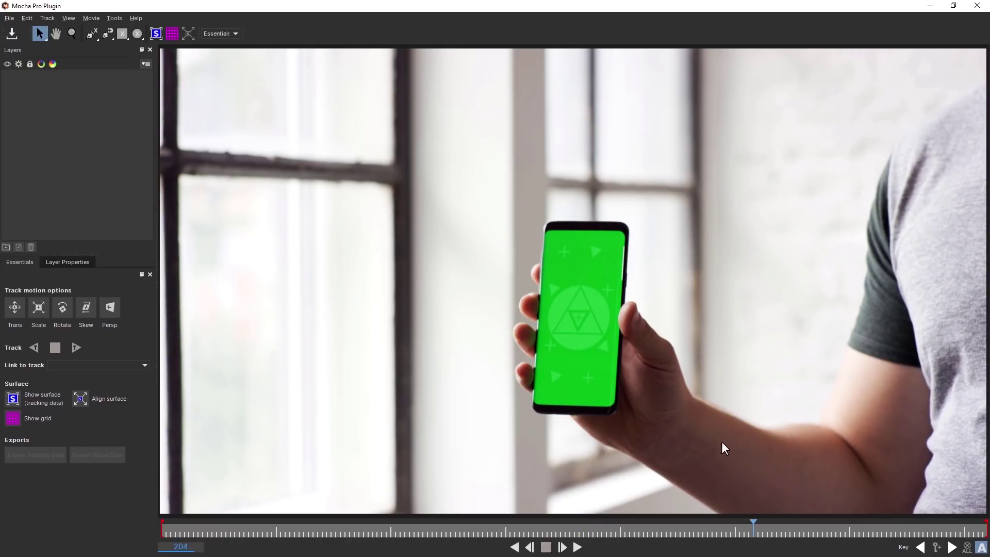
pyautogui.moveTo(765, 541); pyautogui.dragTo(811, 531)
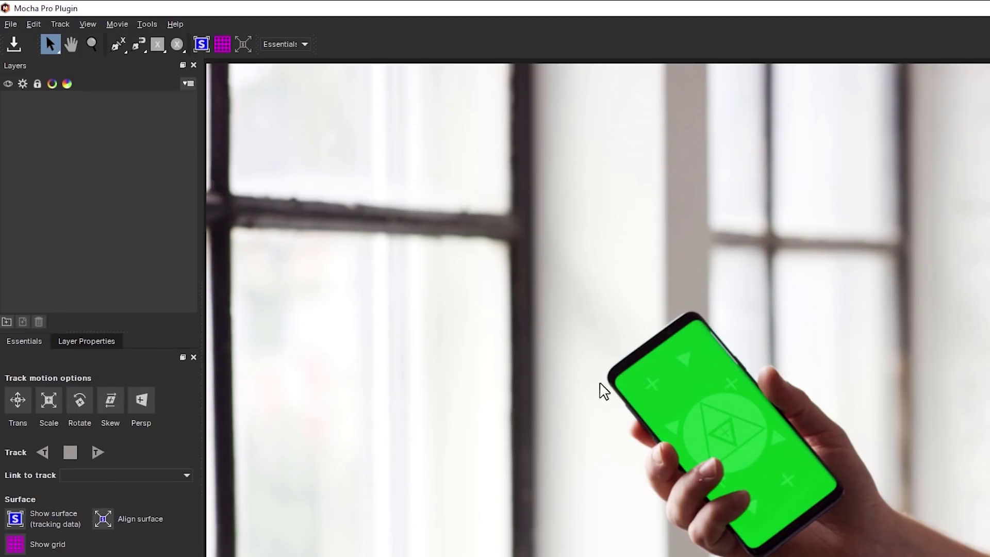
pyautogui.click(157, 43)
pyautogui.moveTo(565, 211); pyautogui.dragTo(710, 440)
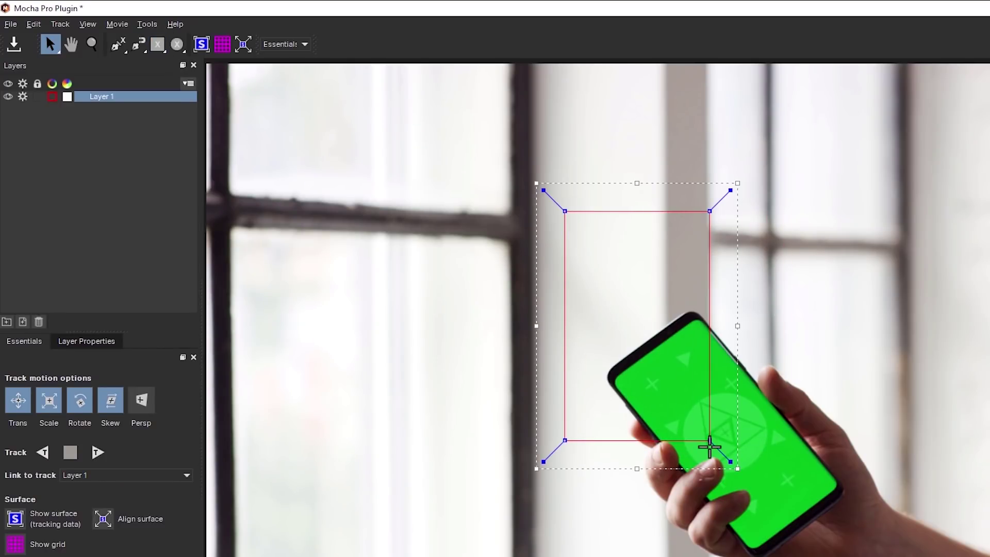
pyautogui.click(177, 44)
pyautogui.moveTo(782, 215); pyautogui.dragTo(974, 414)
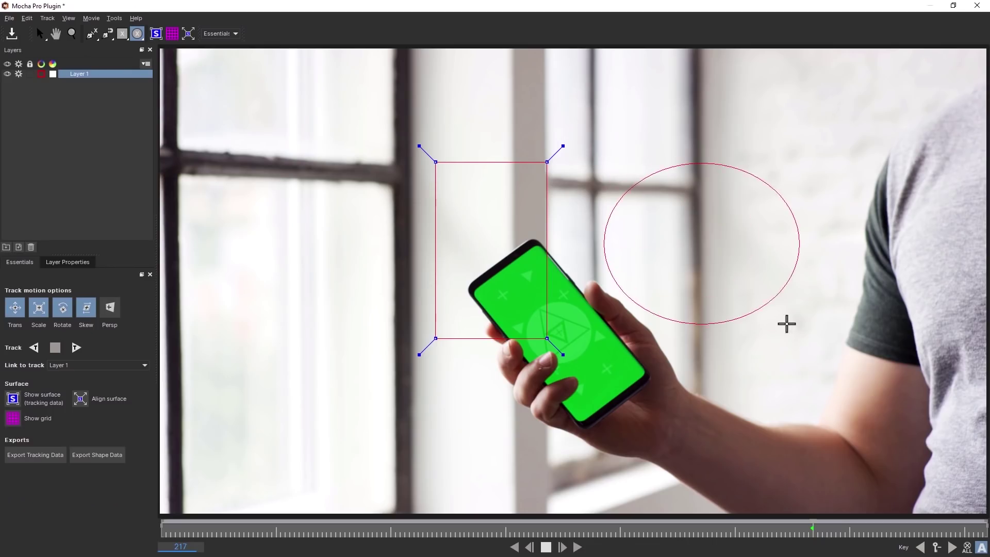
pyautogui.moveTo(750, 318); pyautogui.dragTo(764, 322)
pyautogui.press('s')
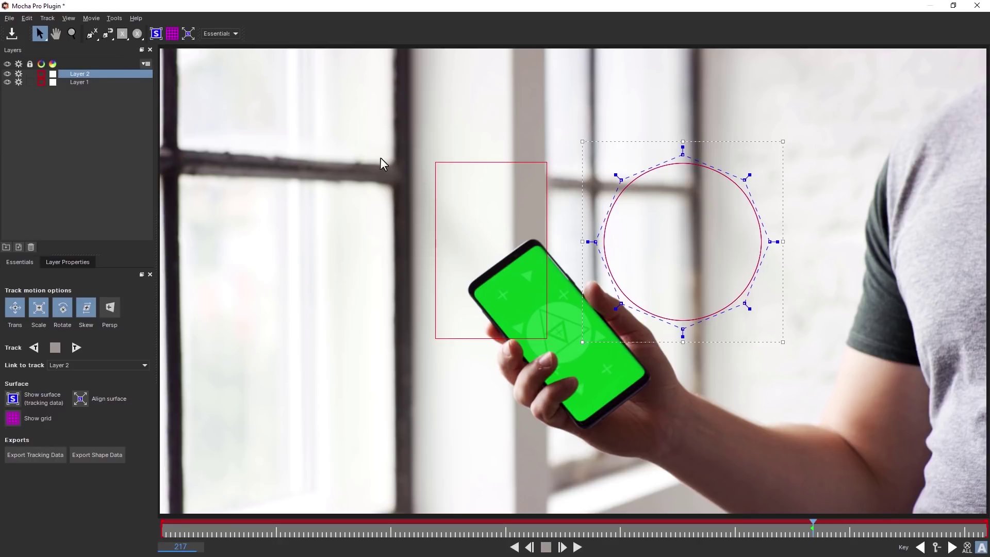
pyautogui.keyDown('shift'); pyautogui.click(80, 83); pyautogui.keyUp('shift')
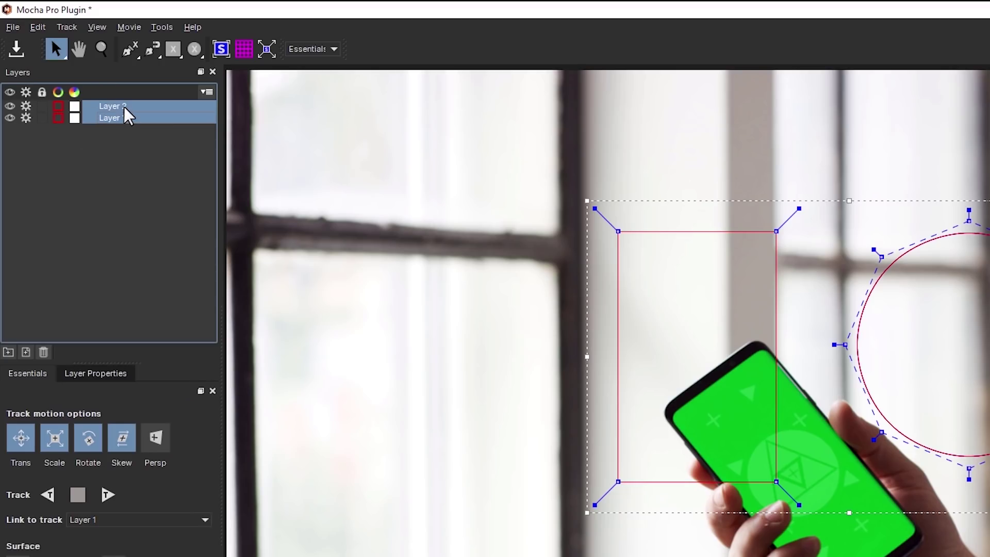
pyautogui.click(44, 353)
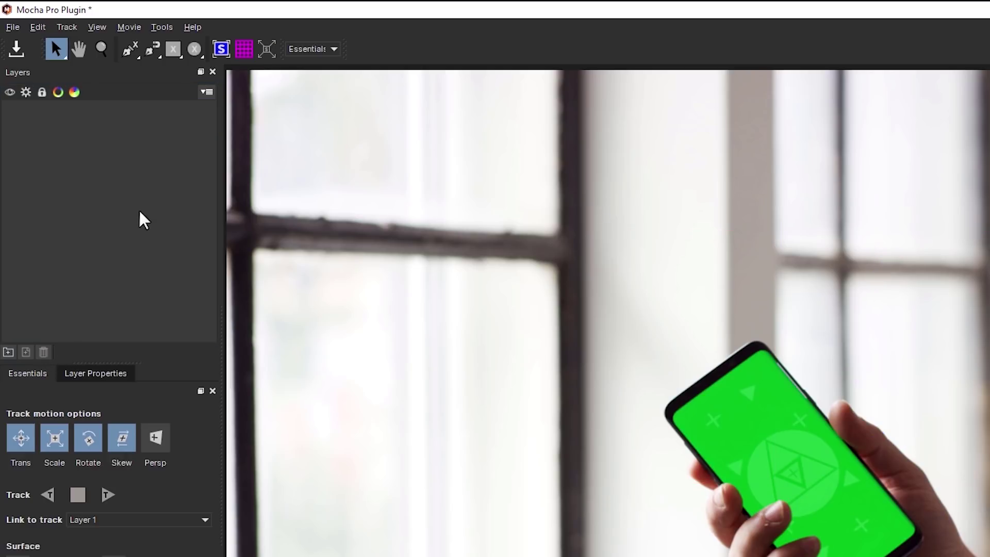
# Draw a closed X-Spline around the green phone screen at frame 217, avoiding the thumb.
pyautogui.click(131, 51)
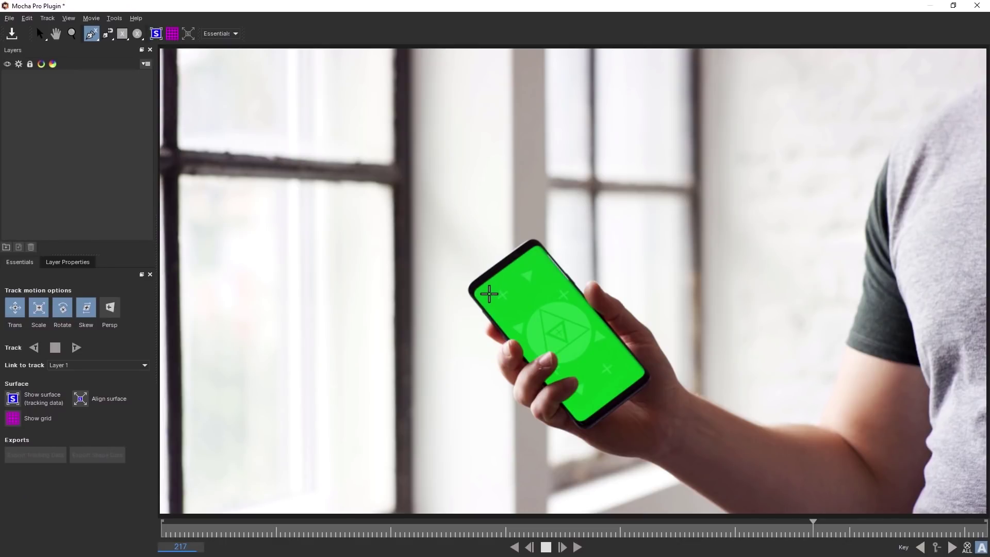
pyautogui.click(494, 291)
pyautogui.click(534, 263)
pyautogui.click(576, 295)
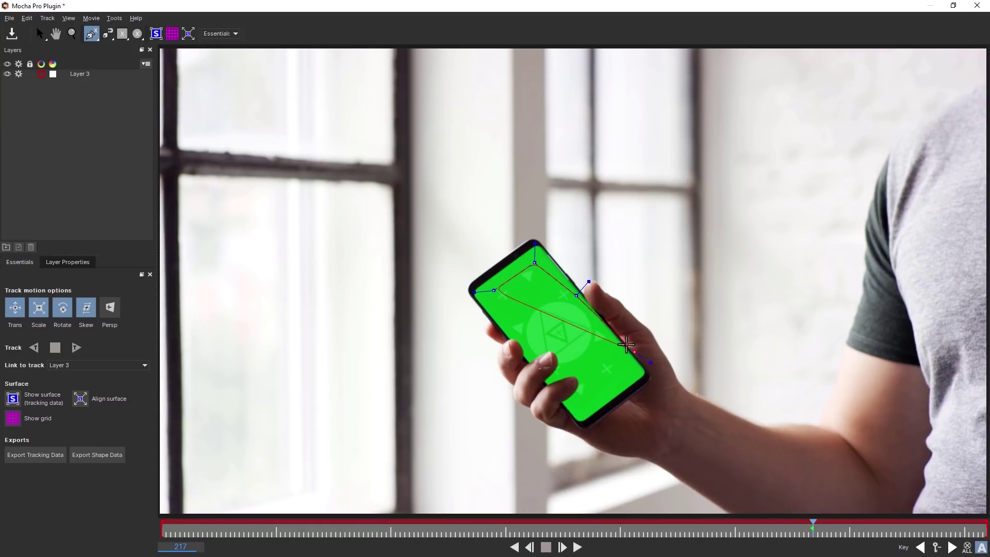
pyautogui.click(618, 351)
pyautogui.click(616, 383)
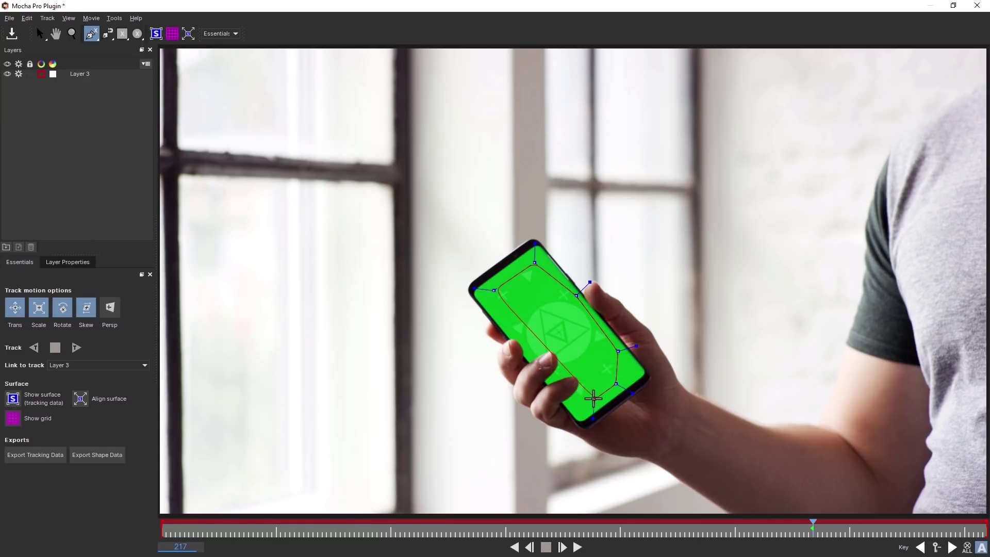
pyautogui.click(594, 395)
pyautogui.click(580, 364)
pyautogui.click(539, 337)
pyautogui.click(512, 334)
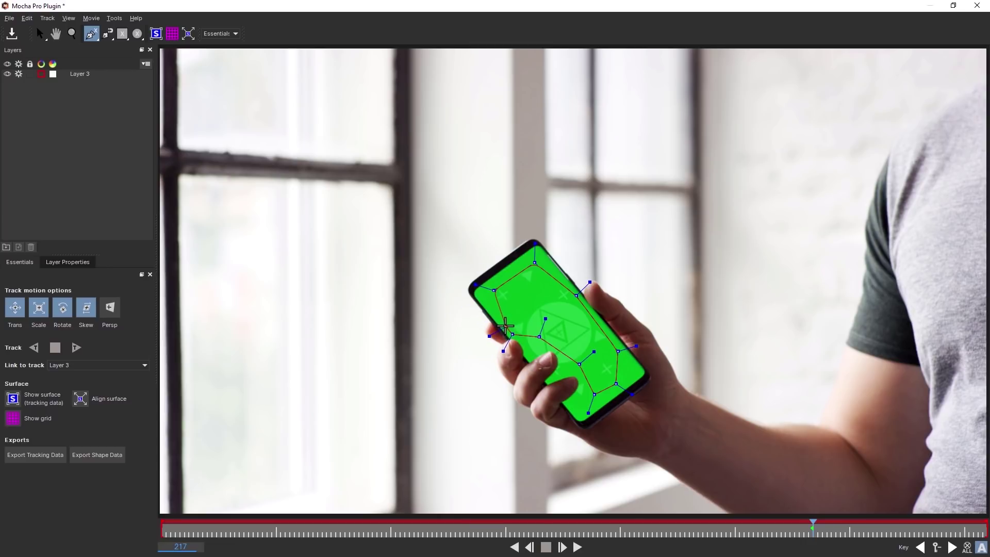
pyautogui.rightClick(505, 326)
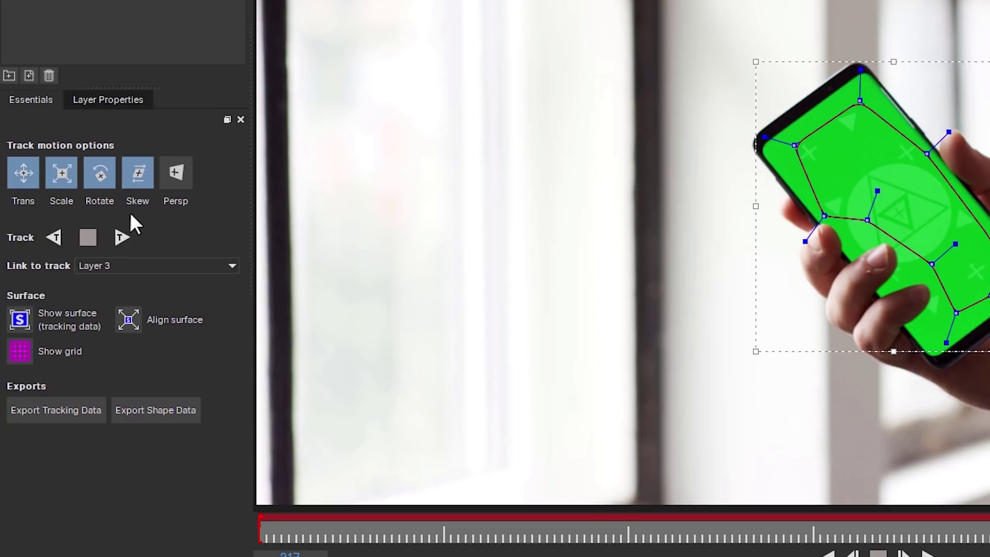
# Enable Trans, Scale, Rotate, Skew and Persp motion tracking for Layer 3.
pyautogui.click(25, 172)
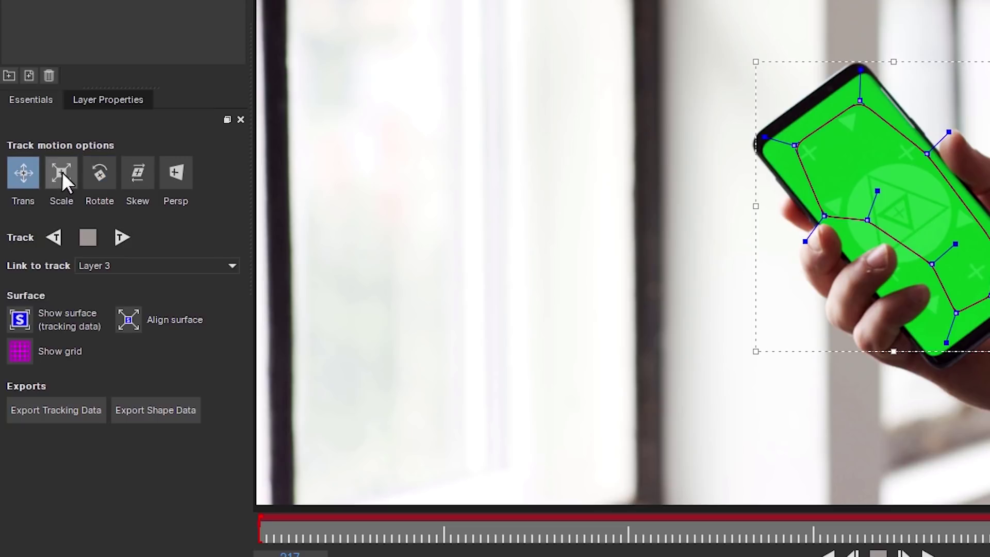
pyautogui.click(98, 175)
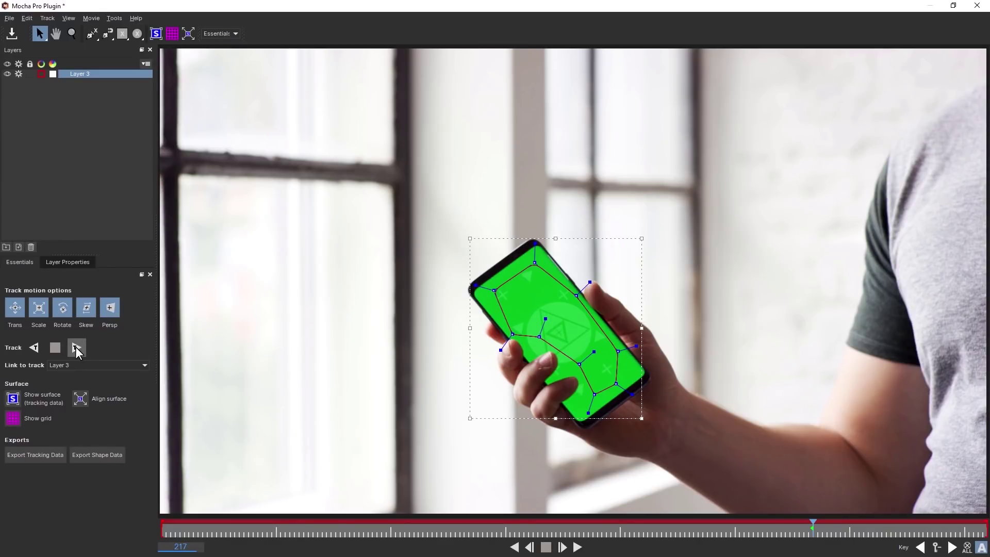
# Track the screen shape forward to the clip's end, then backward from frame 217 to 147.
pyautogui.click(77, 348)
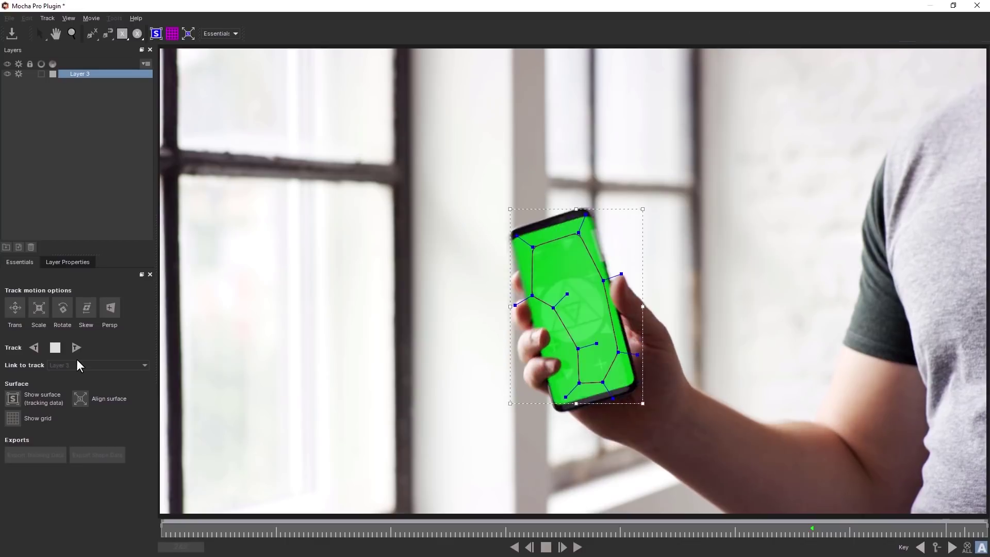
pyautogui.click(811, 527)
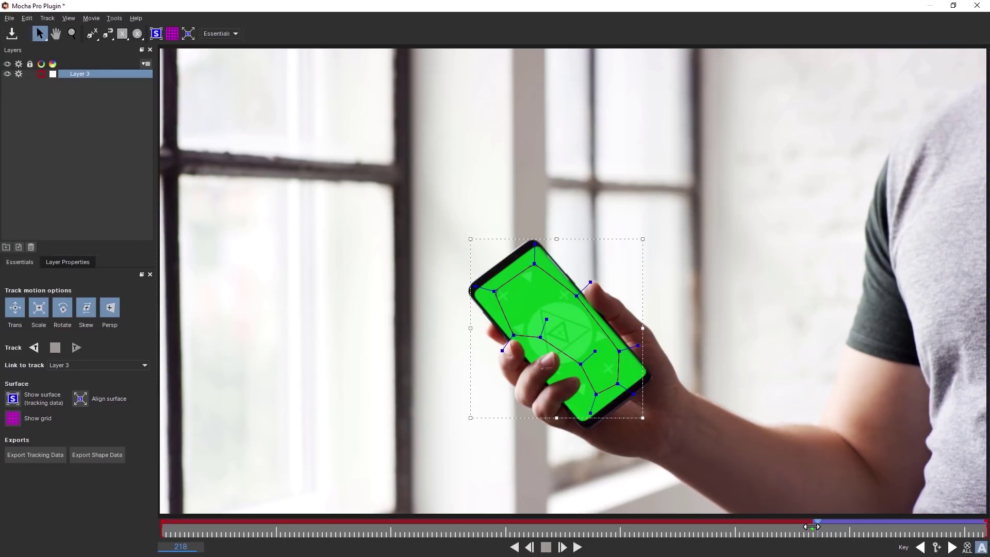
pyautogui.moveTo(811, 526); pyautogui.dragTo(971, 509)
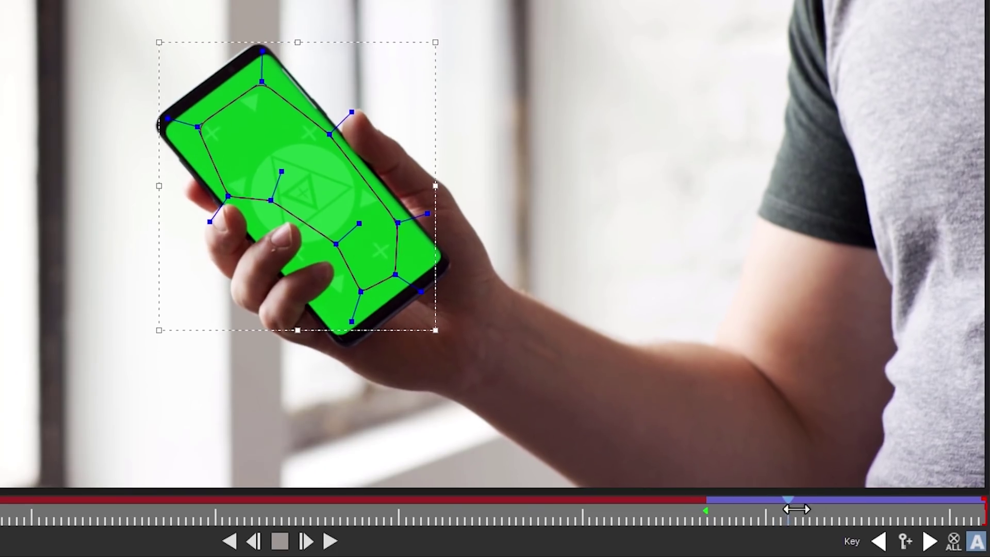
pyautogui.moveTo(724, 524); pyautogui.dragTo(708, 515)
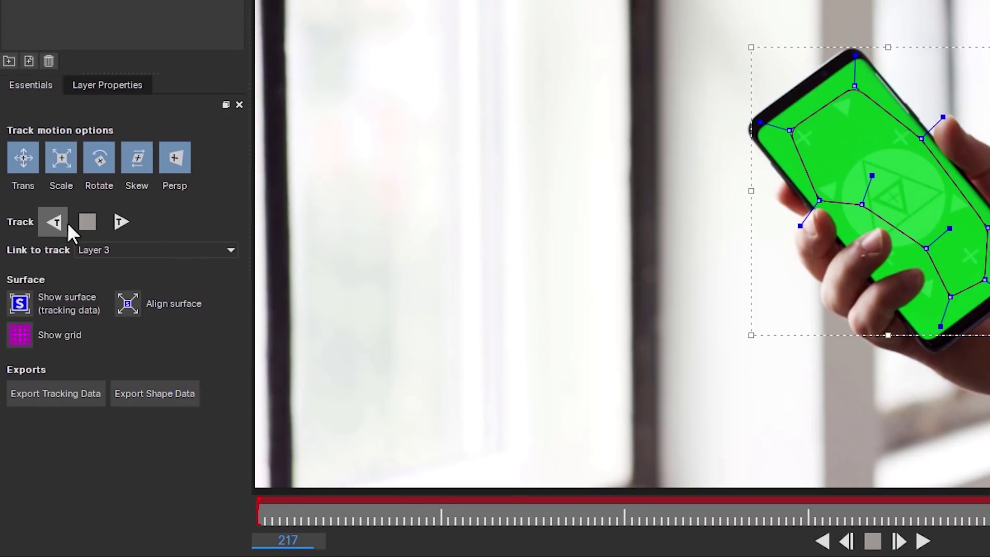
pyautogui.click(88, 222)
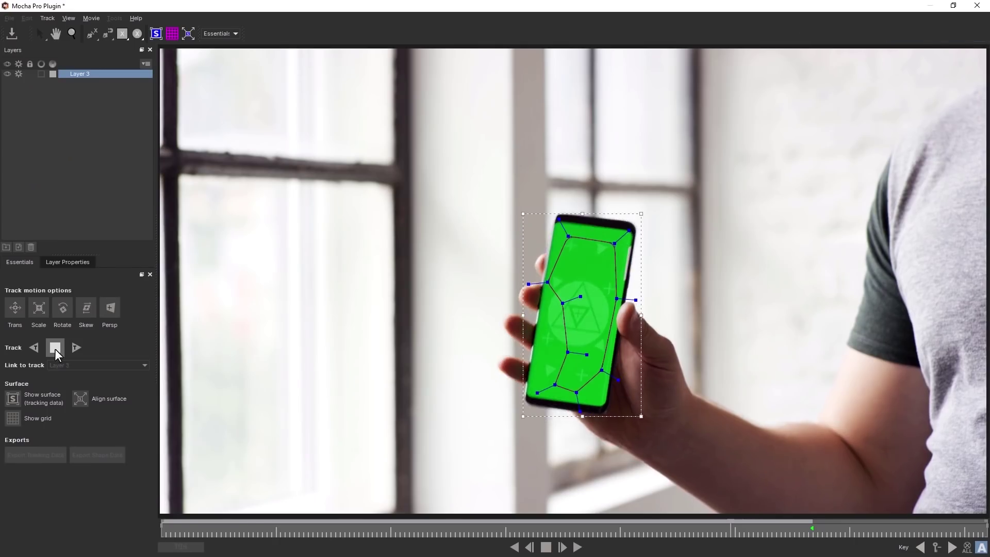
pyautogui.click(35, 348)
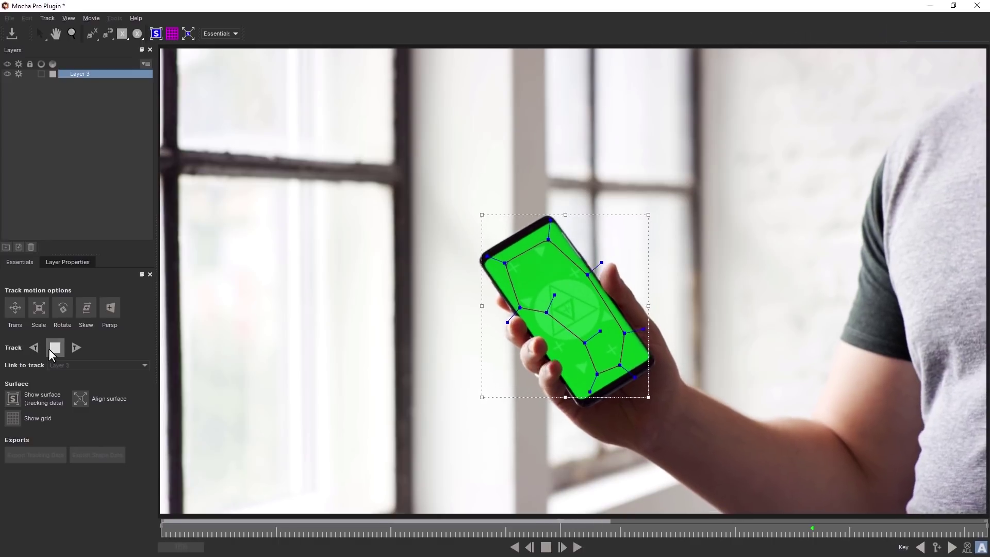
pyautogui.click(54, 350)
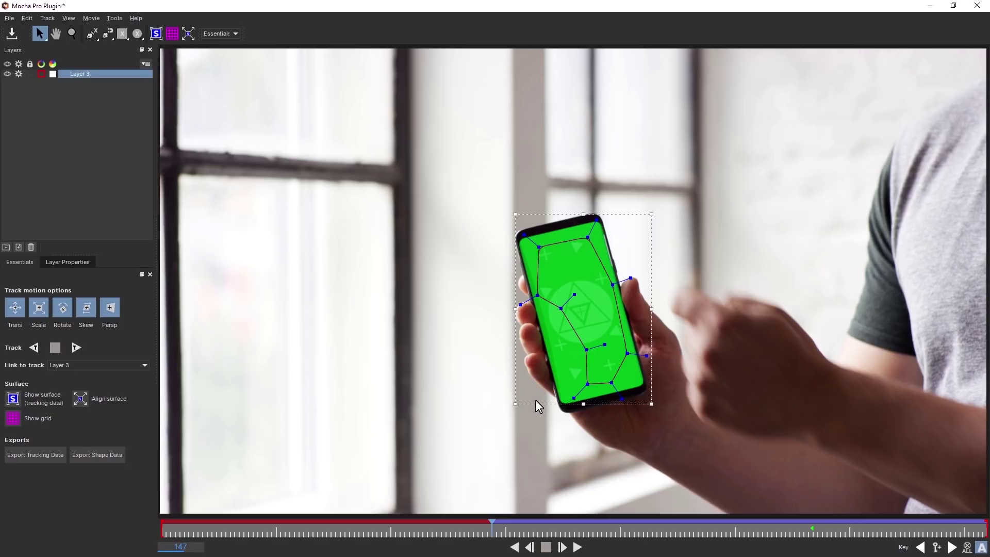
pyautogui.moveTo(491, 520); pyautogui.dragTo(675, 531)
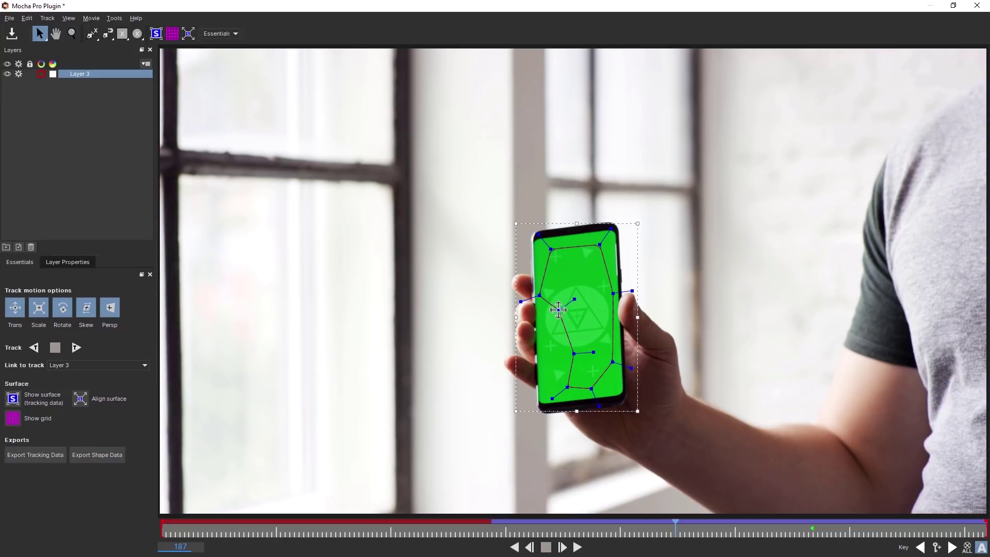
# Drag two spline points back onto the phone screen and scrub to verify.
pyautogui.moveTo(558, 310); pyautogui.dragTo(542, 324)
pyautogui.moveTo(574, 354); pyautogui.dragTo(545, 365)
pyautogui.moveTo(674, 529)
pyautogui.mouseDown()
pyautogui.moveTo(763, 526)
pyautogui.moveTo(663, 526)
pyautogui.moveTo(765, 526)
pyautogui.moveTo(629, 526)
pyautogui.moveTo(676, 526)
pyautogui.mouseUp()
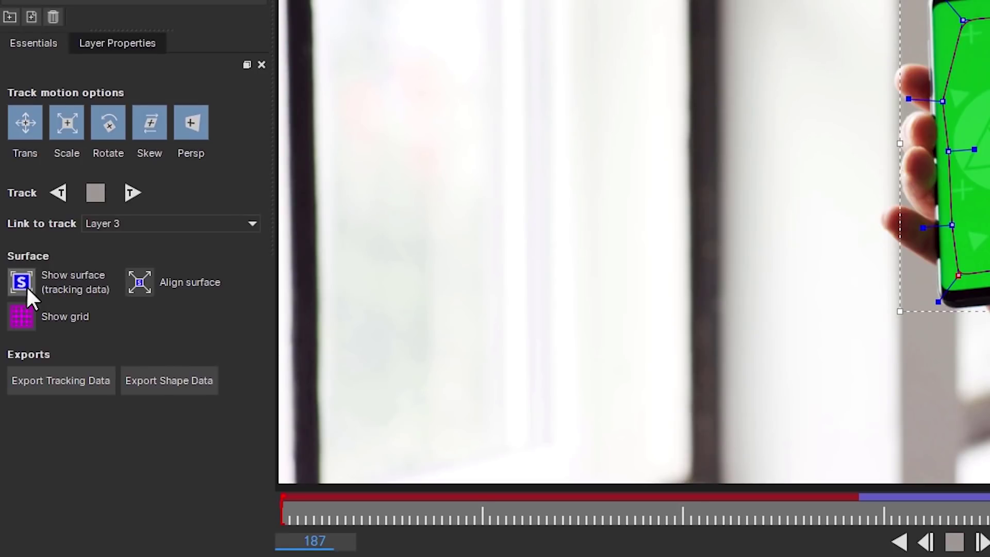
# Align the planar surface's corners to the phone screen, then play back to frame 152.
pyautogui.click(21, 282)
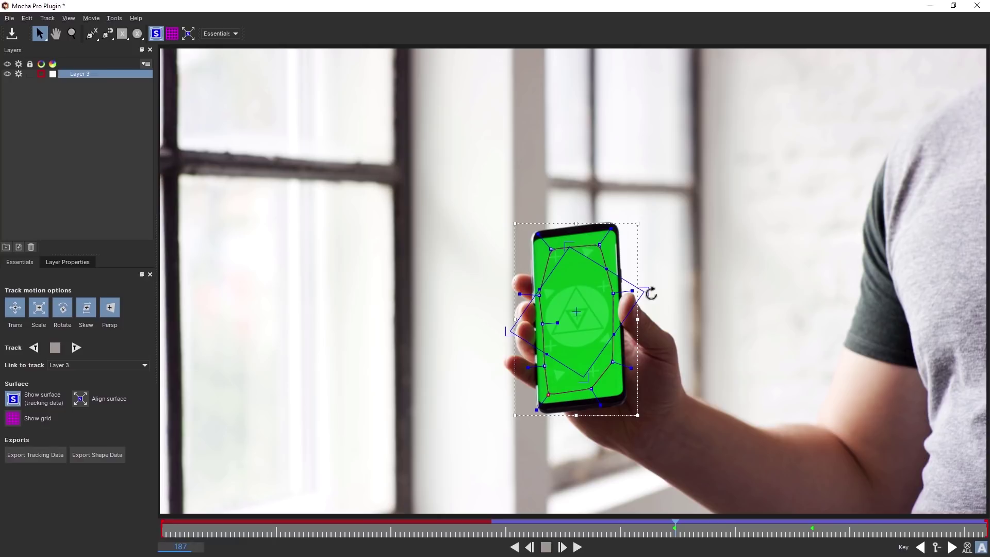
pyautogui.moveTo(651, 293); pyautogui.dragTo(576, 231)
pyautogui.moveTo(636, 239)
pyautogui.mouseDown()
pyautogui.moveTo(637, 325)
pyautogui.moveTo(654, 270)
pyautogui.moveTo(623, 229)
pyautogui.mouseUp()
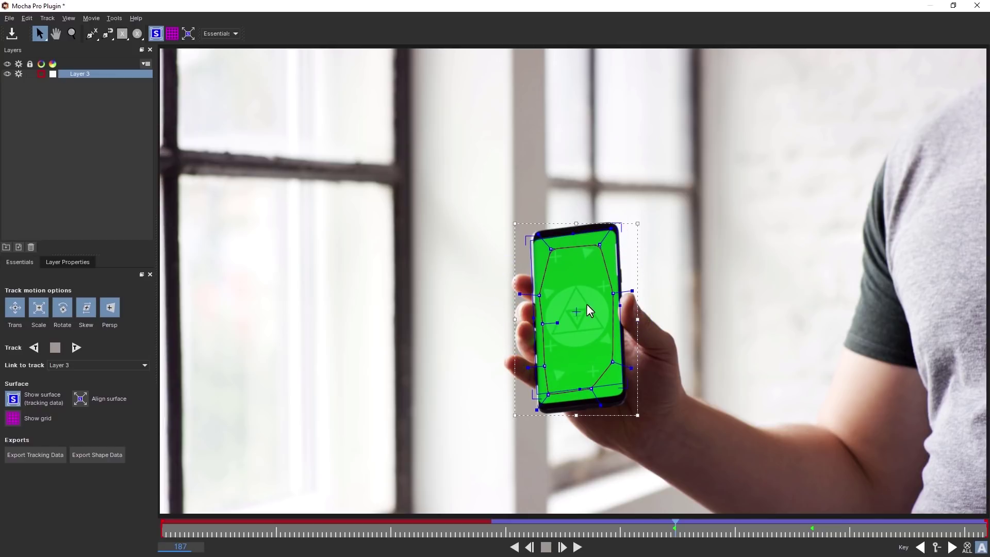
pyautogui.moveTo(586, 305); pyautogui.dragTo(575, 317)
pyautogui.moveTo(532, 245); pyautogui.dragTo(532, 238)
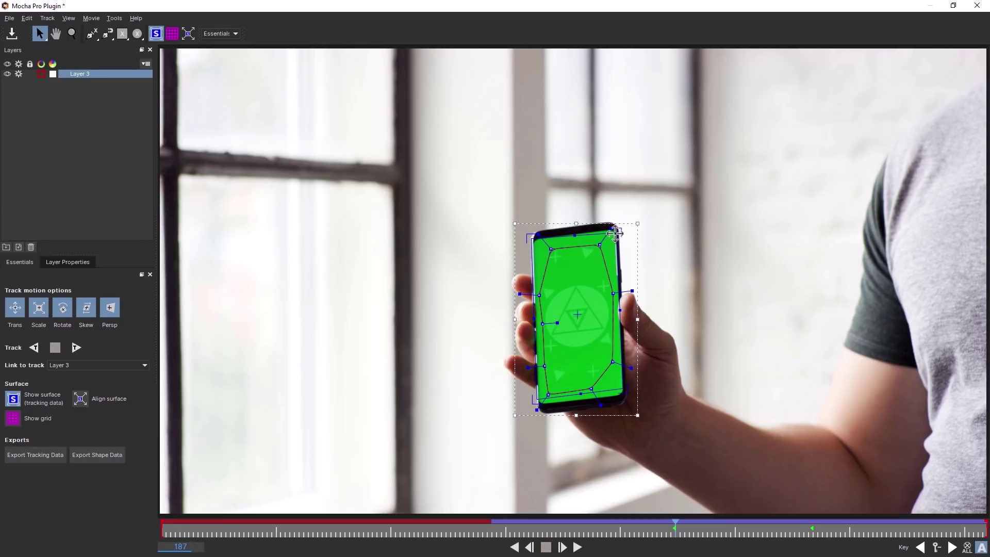
pyautogui.moveTo(616, 233); pyautogui.dragTo(624, 224)
pyautogui.moveTo(622, 391); pyautogui.dragTo(626, 397)
pyautogui.moveTo(534, 401); pyautogui.dragTo(536, 408)
pyautogui.click(577, 547)
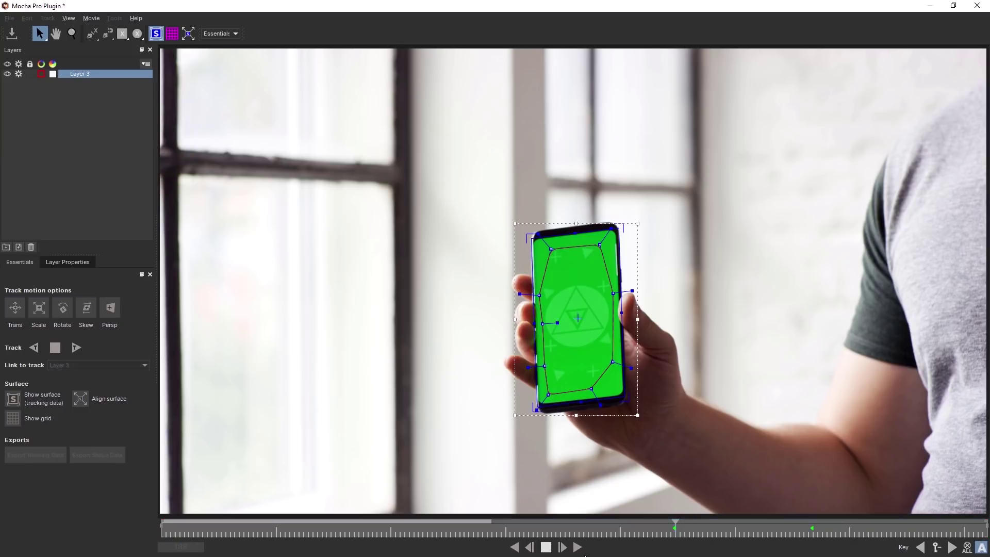
pyautogui.click(546, 547)
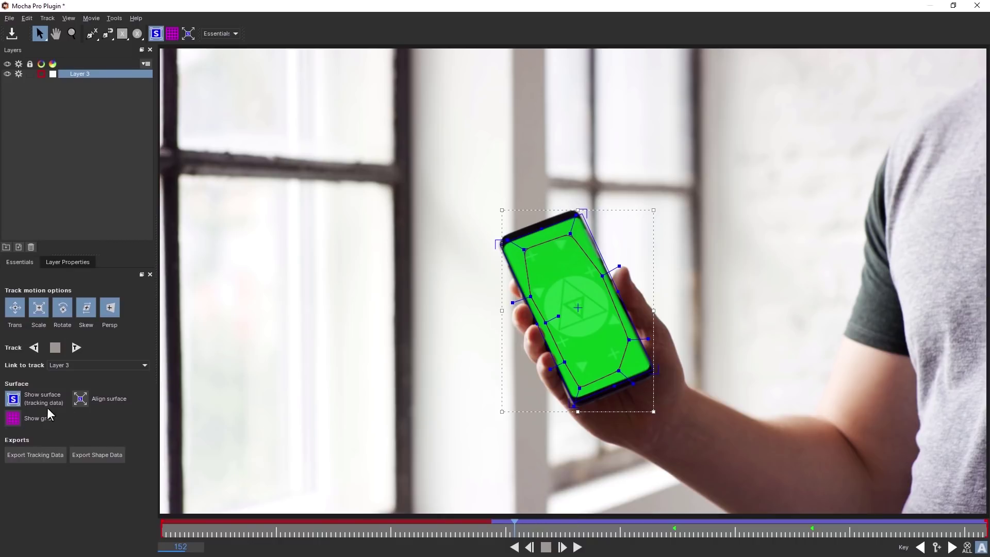
# Check the perspective grid follows the phone during playback and scrubbing, then hide it.
pyautogui.click(14, 418)
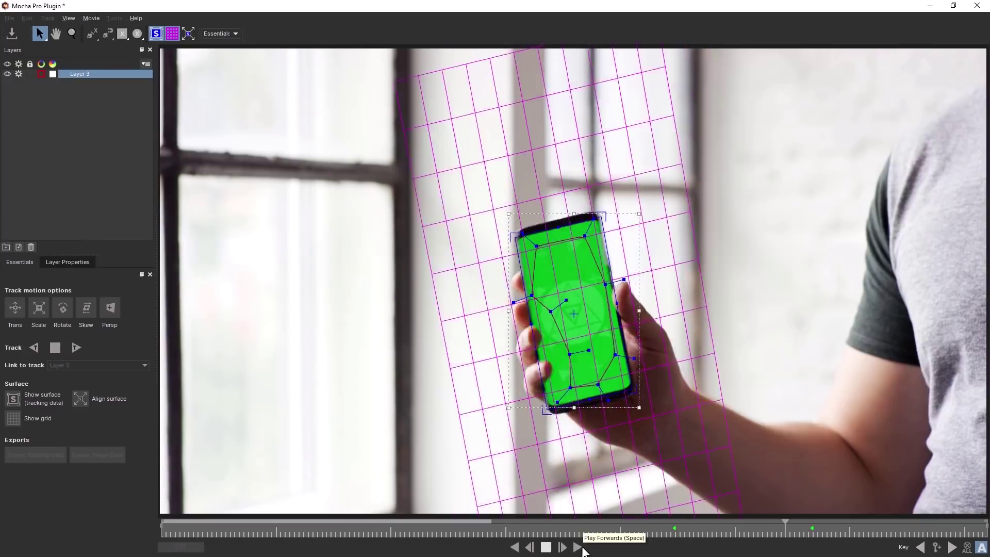
pyautogui.click(577, 547)
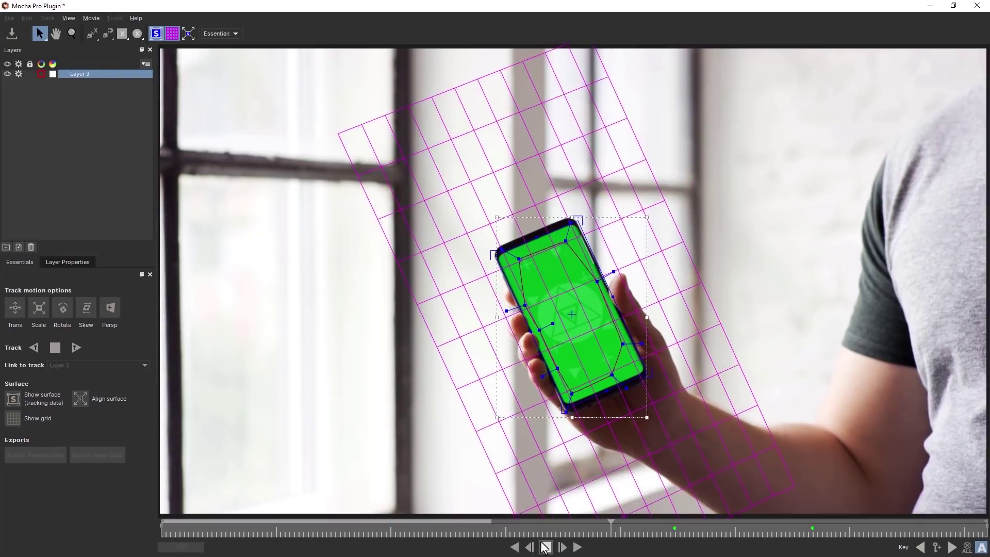
pyautogui.press('space')
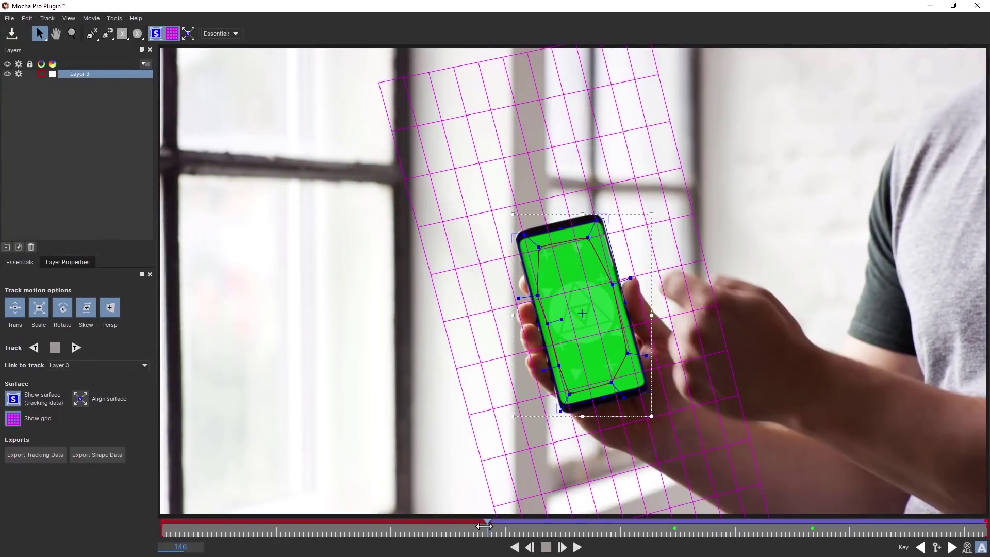
pyautogui.moveTo(483, 525); pyautogui.dragTo(500, 528)
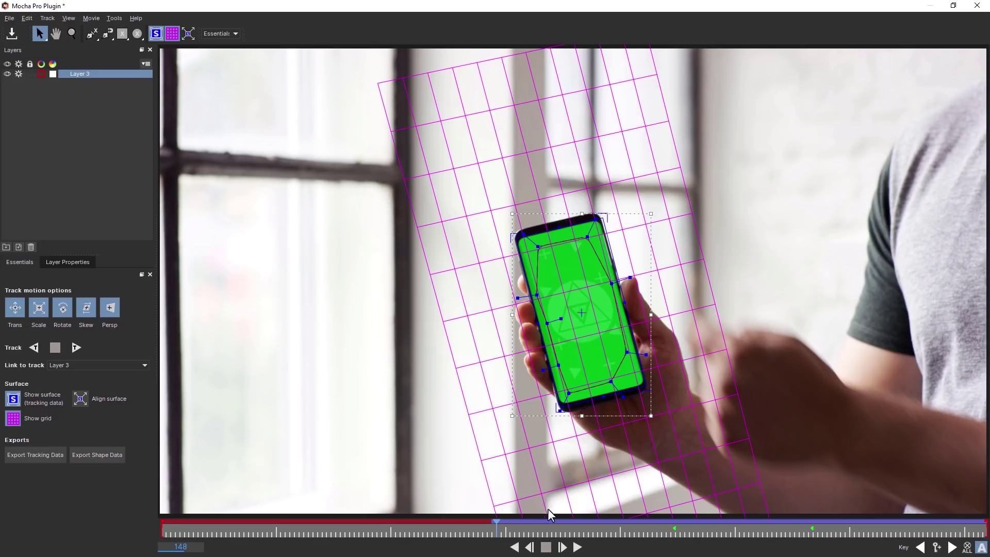
pyautogui.click(578, 547)
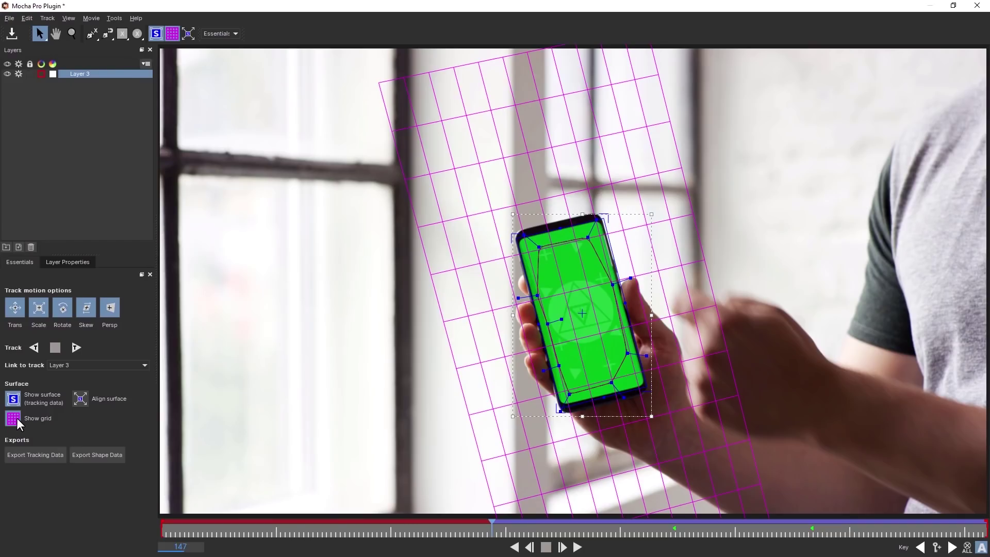
pyautogui.click(15, 418)
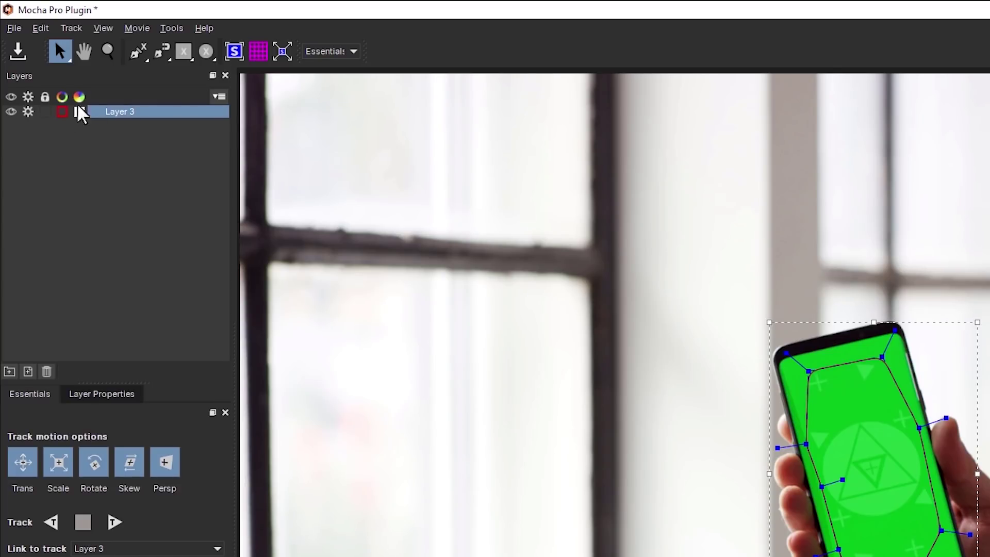
# Rename Layer 3 to 'Screen track' in the Layers panel.
pyautogui.doubleClick(123, 113)
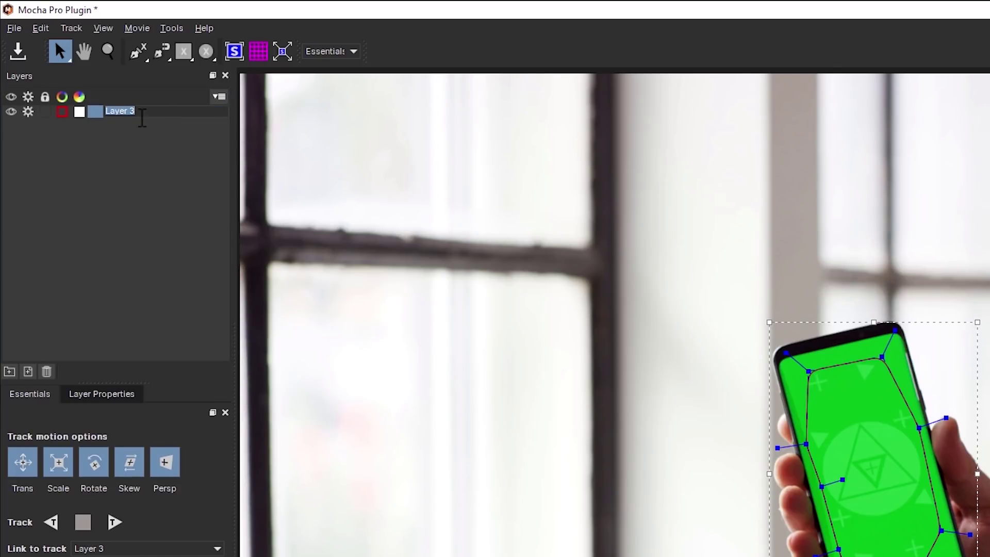
pyautogui.write('Screen track')
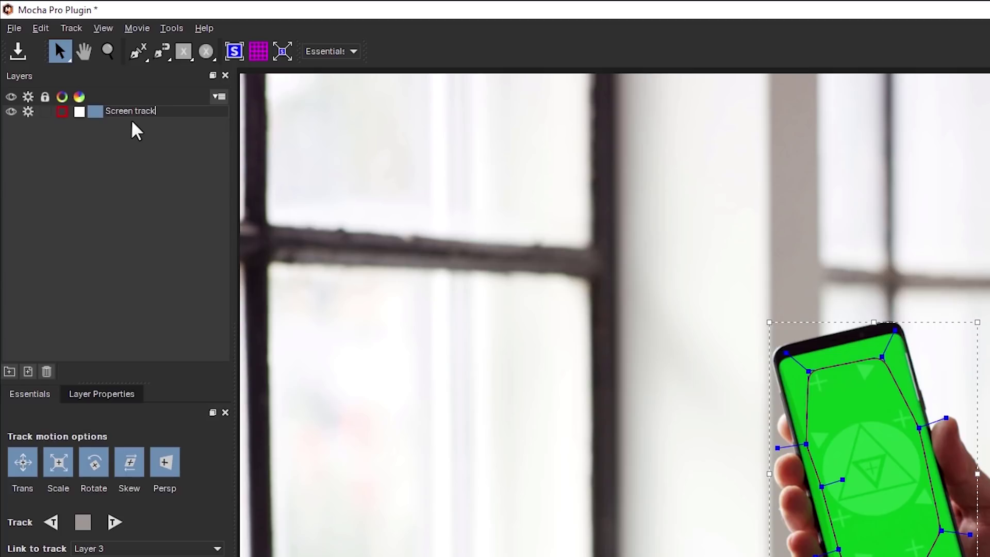
pyautogui.press('Return')
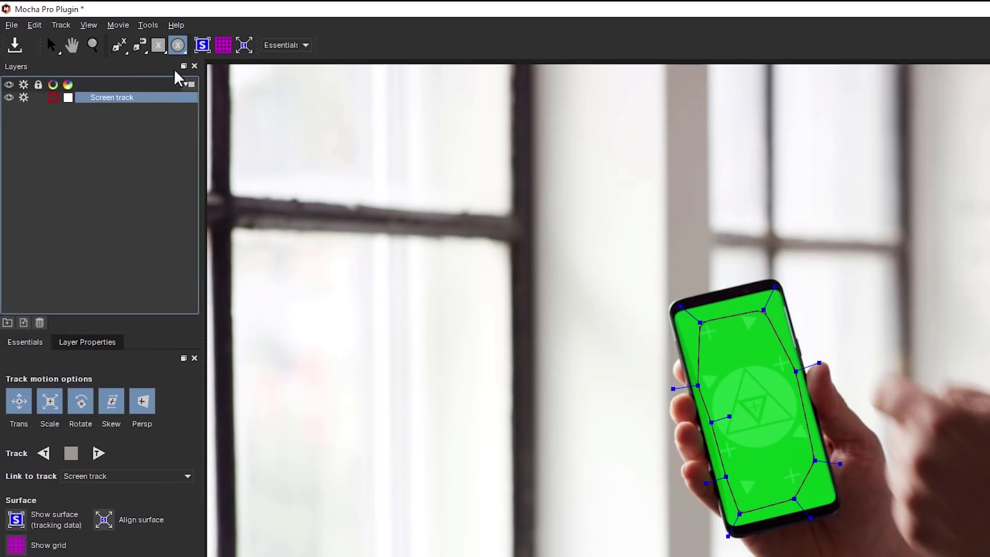
# Draw an X-spline ellipse over the phone and turn on matte display as fills.
pyautogui.moveTo(178, 45); pyautogui.dragTo(183, 113)
pyautogui.moveTo(610, 347); pyautogui.dragTo(744, 442)
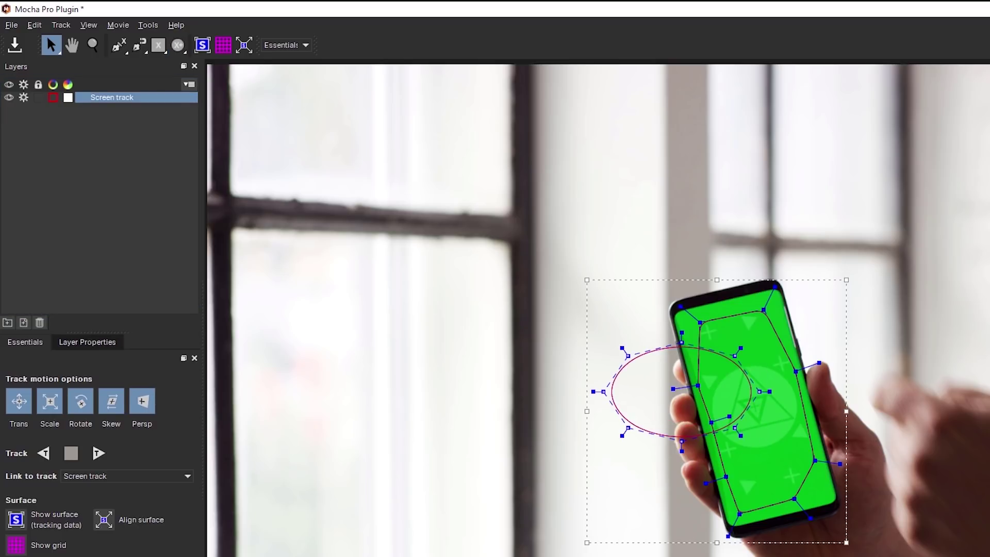
pyautogui.click(88, 25)
pyautogui.moveTo(140, 222)
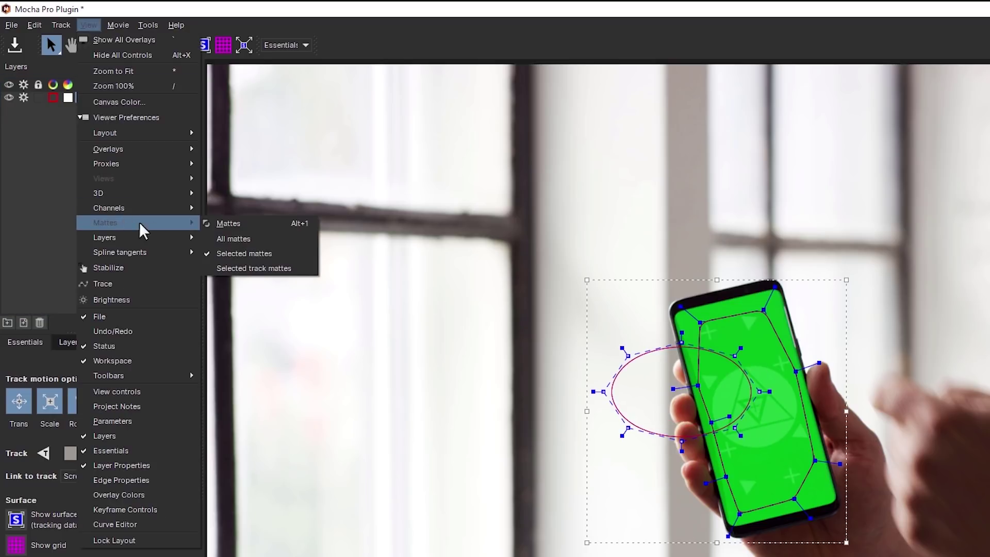
pyautogui.click(291, 227)
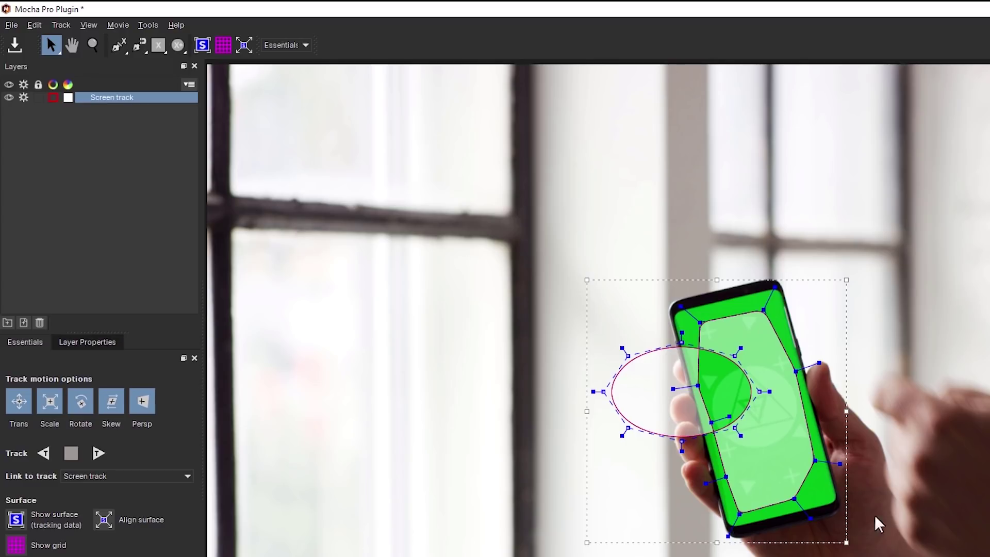
# Colour the Screen track layer light blue and scrub back to frame 133.
pyautogui.click(68, 97)
pyautogui.click(559, 281)
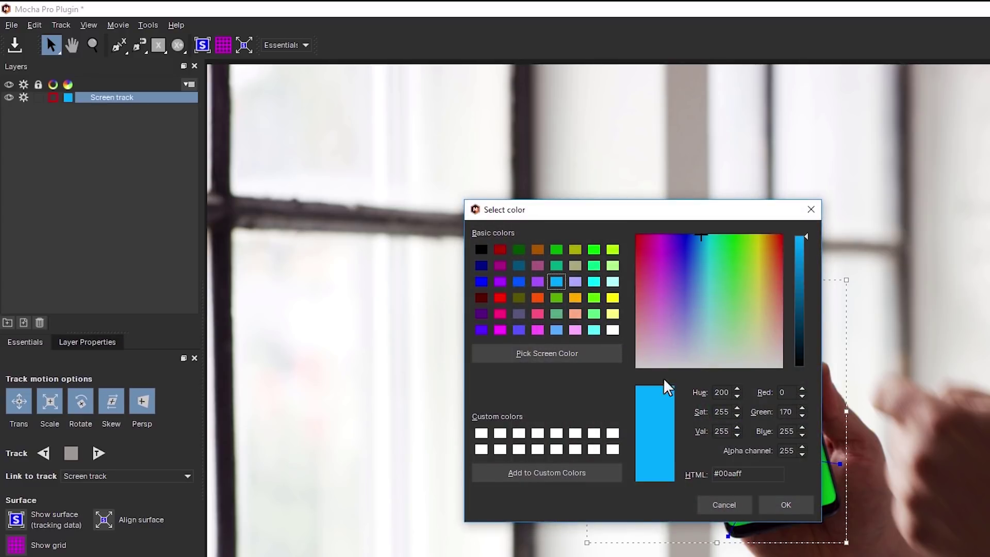
pyautogui.click(783, 506)
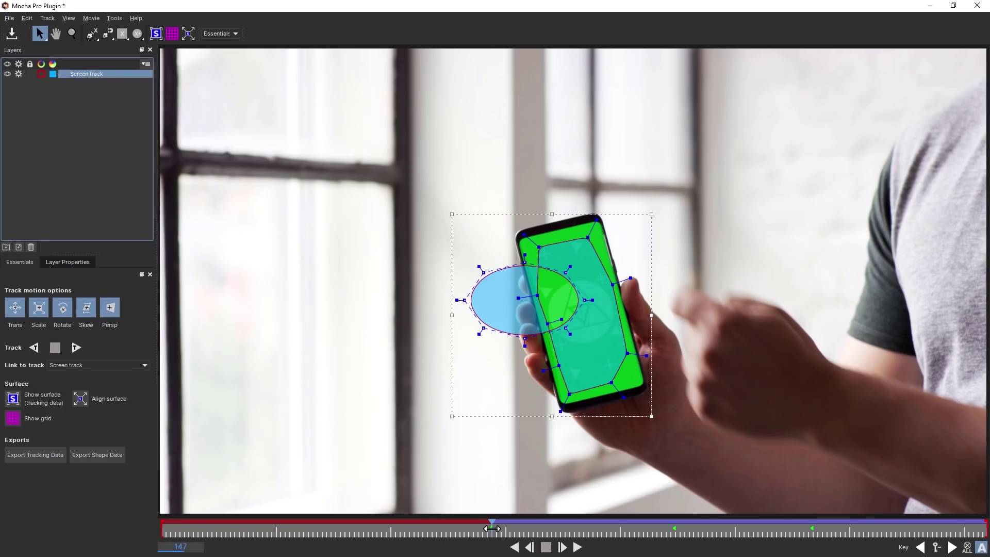
pyautogui.moveTo(491, 528); pyautogui.dragTo(433, 528)
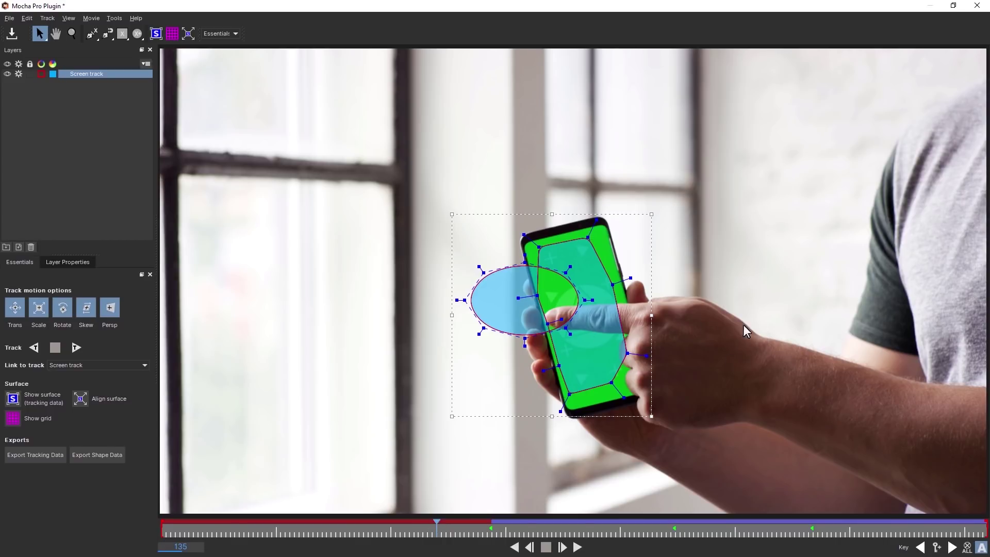
pyautogui.moveTo(439, 535); pyautogui.dragTo(491, 528)
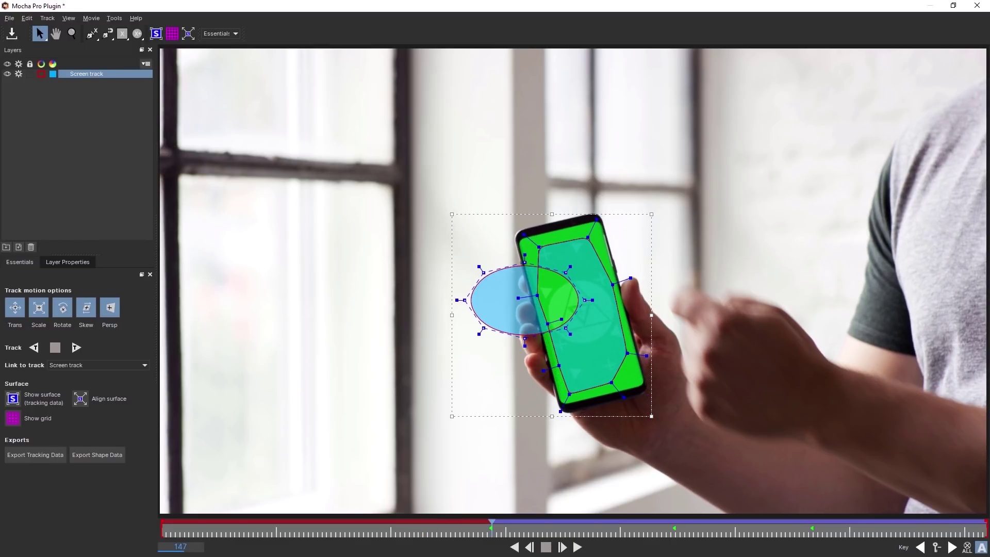
# Undo the colour change and ellipse, turn mattes off, and save the project.
pyautogui.click(27, 18)
pyautogui.click(32, 25)
pyautogui.click(27, 18)
pyautogui.click(52, 101)
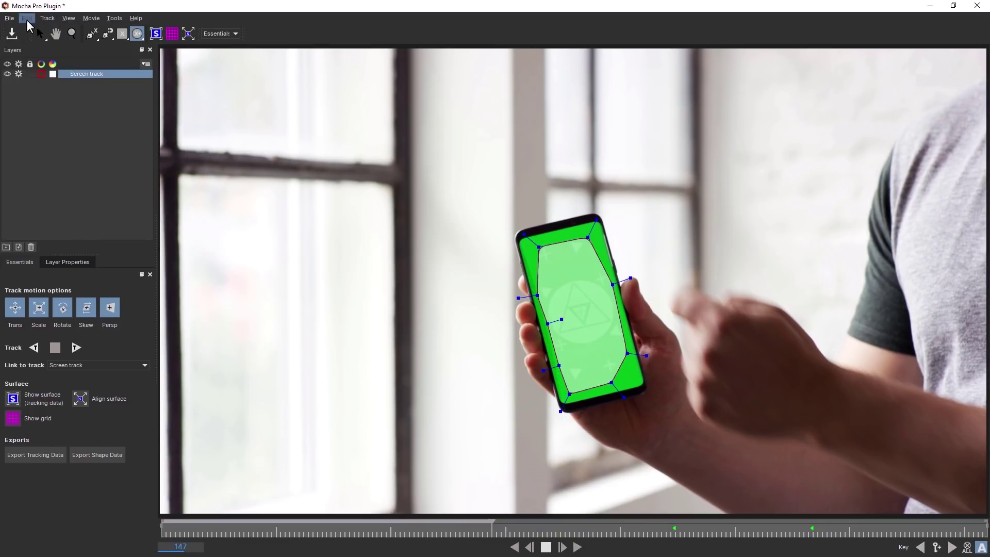
pyautogui.click(69, 18)
pyautogui.moveTo(147, 170)
pyautogui.click(178, 206)
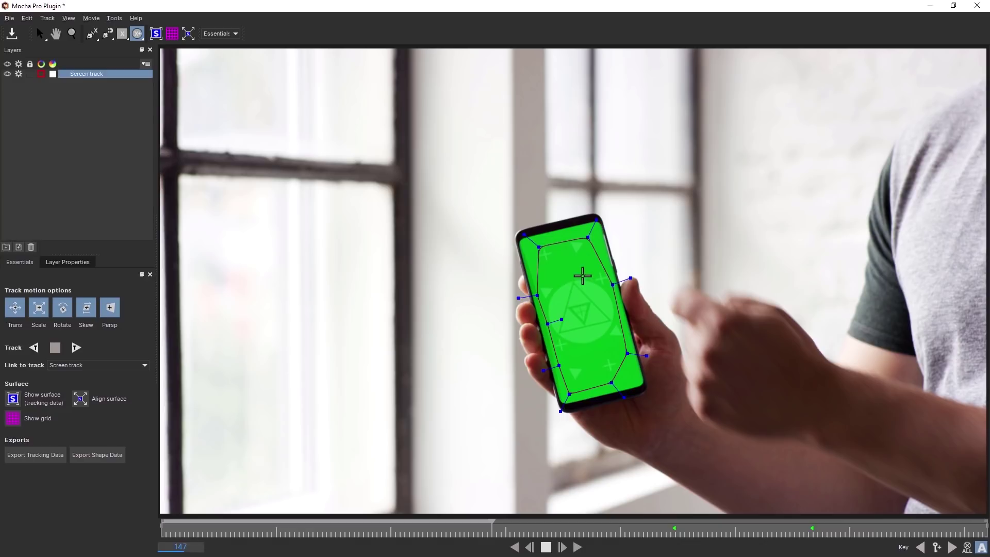
pyautogui.press('s')
pyautogui.hotkey('ctrl', 's')
# At frame 135, disable tracking, hide and lock the Screen track layer.
pyautogui.moveTo(493, 526); pyautogui.dragTo(427, 525)
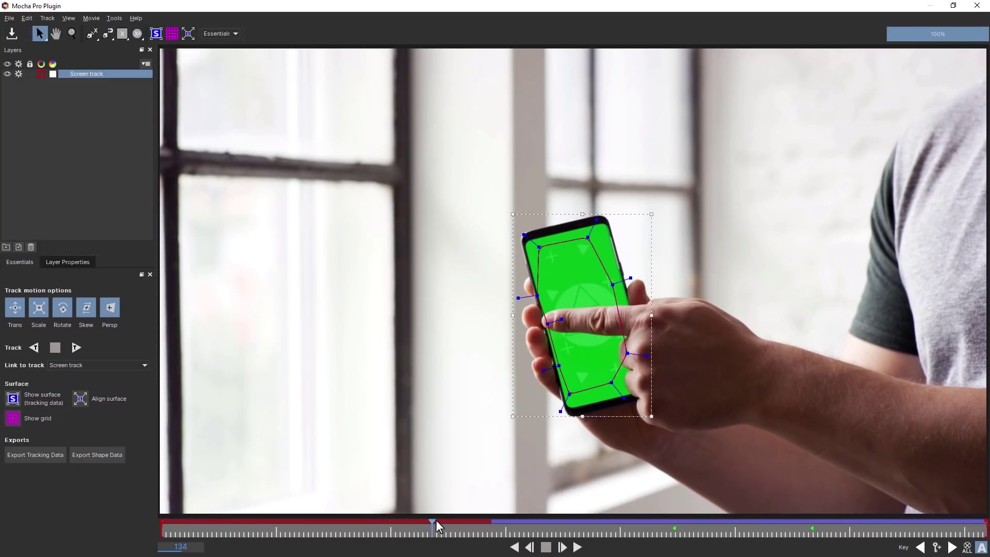
pyautogui.click(436, 522)
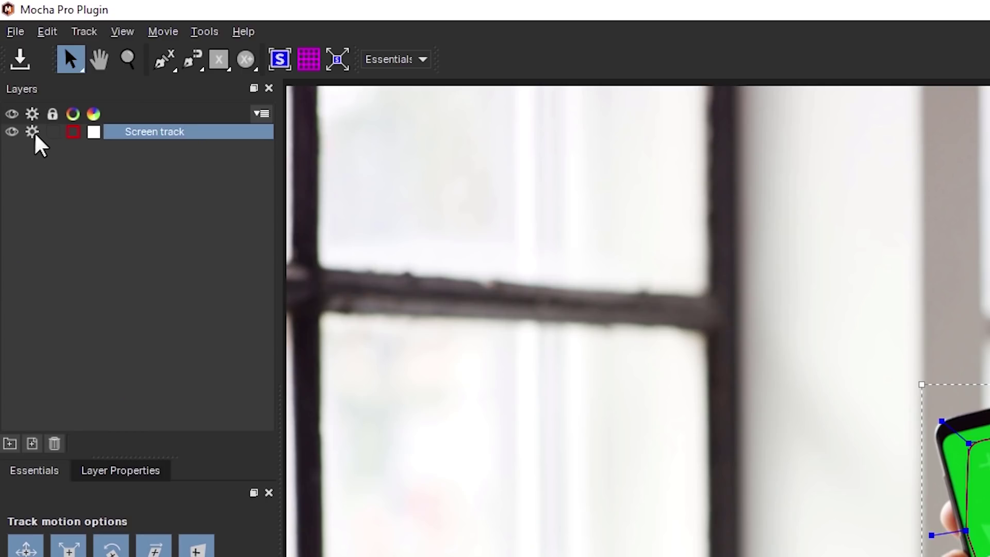
pyautogui.click(19, 73)
pyautogui.click(12, 135)
pyautogui.click(54, 132)
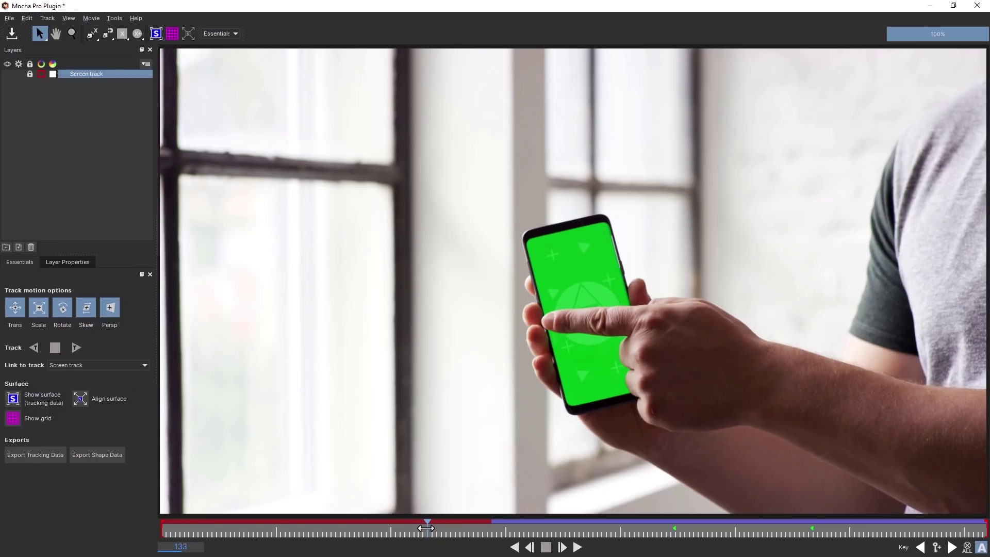
# Review the frames around 133 and pick the X-spline tool to draw a new shape.
pyautogui.moveTo(428, 528); pyautogui.dragTo(425, 528)
pyautogui.click(108, 34)
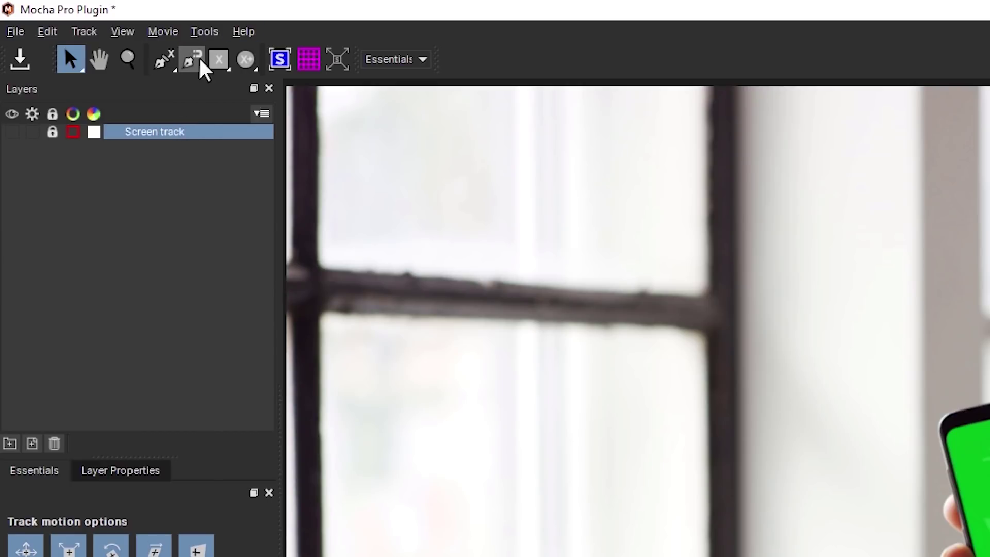
pyautogui.click(190, 61)
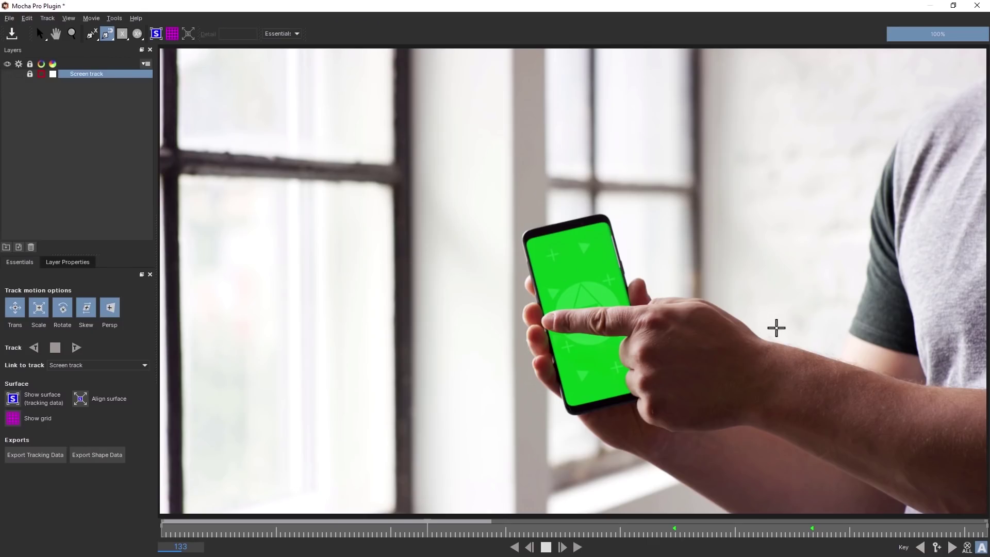
# Outline the forearm, hand and fingertip into a closed shape, then undo its closing and lower points.
pyautogui.click(765, 339)
pyautogui.click(654, 298)
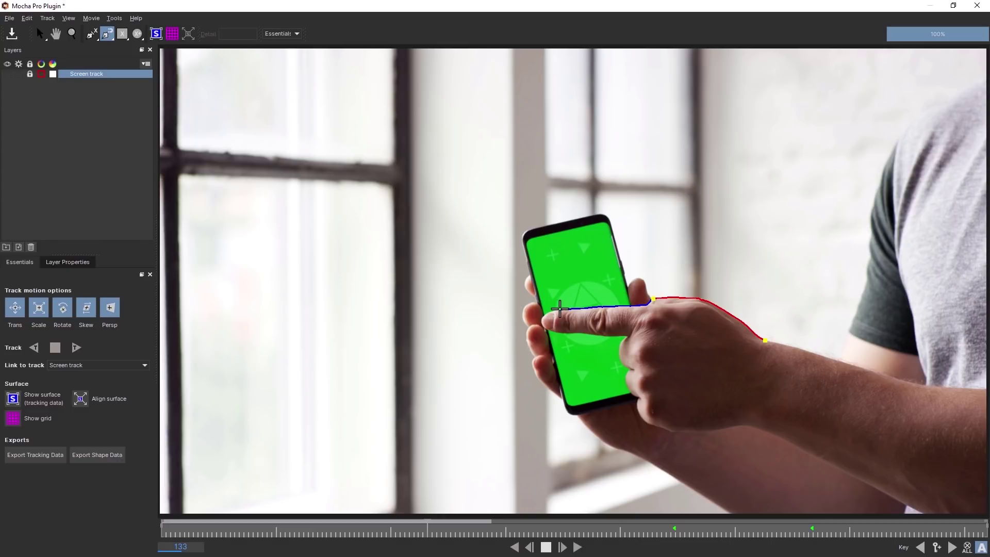
pyautogui.click(562, 310)
pyautogui.click(570, 334)
pyautogui.click(626, 335)
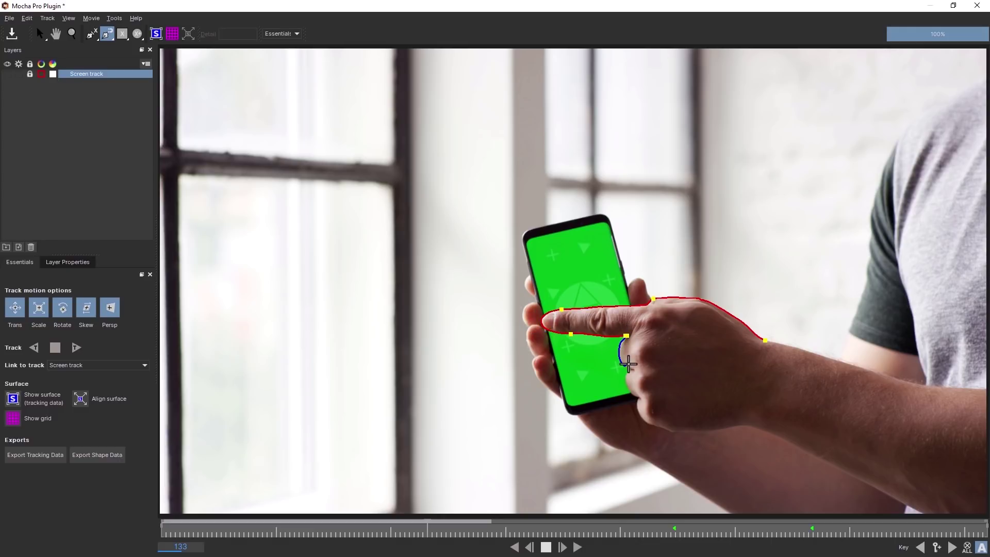
pyautogui.click(633, 370)
pyautogui.click(641, 398)
pyautogui.click(682, 432)
pyautogui.click(746, 425)
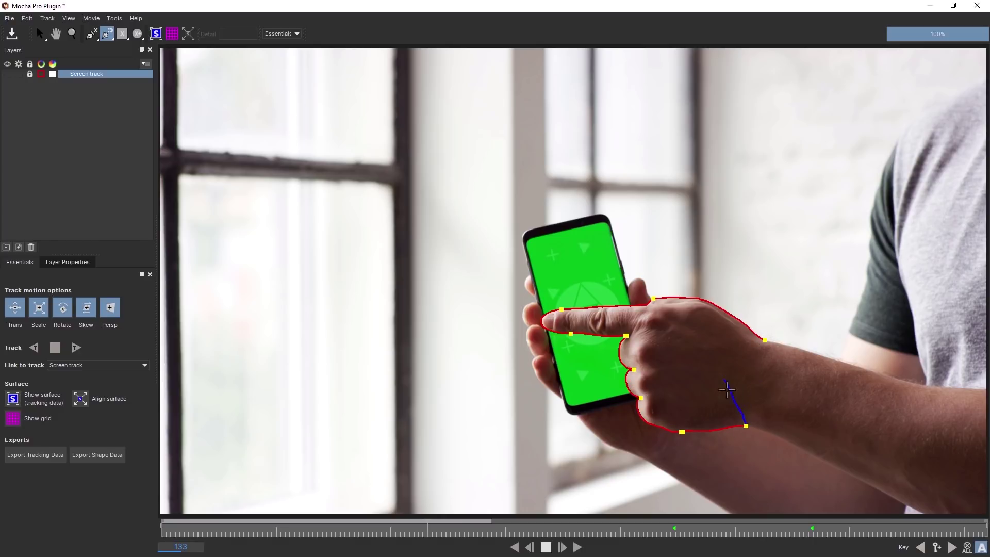
pyautogui.click(765, 341)
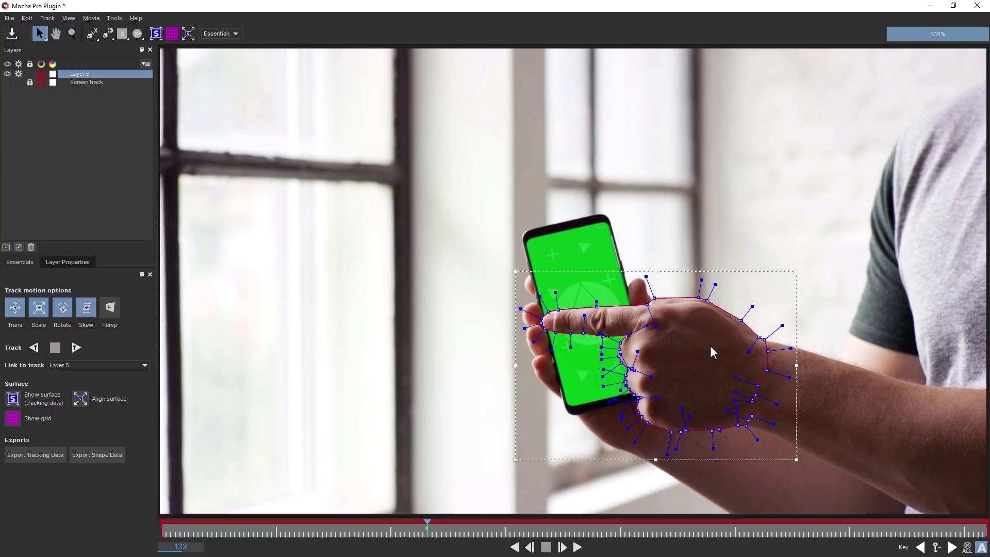
pyautogui.hotkey('ctrl', 'z')
pyautogui.hotkey('ctrl', 'z')
pyautogui.hotkey('ctrl', 'z')
pyautogui.hotkey('ctrl', 'z')
pyautogui.hotkey('ctrl', 'z')
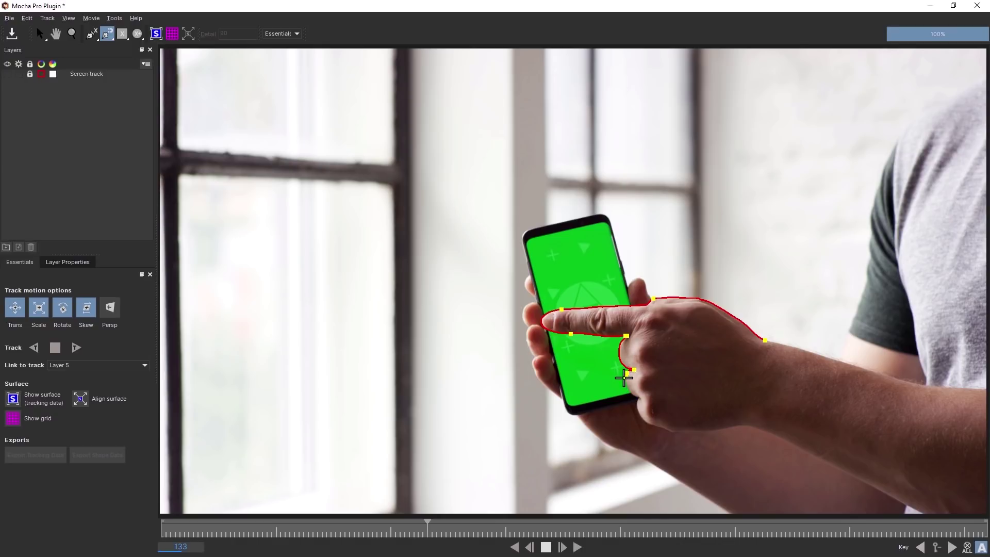
# Redraw the wrist and the hand's underside, then close the spline at its first point to create Layer 6.
pyautogui.moveTo(633, 395)
pyautogui.mouseDown()
pyautogui.moveTo(678, 386)
pyautogui.moveTo(672, 364)
pyautogui.moveTo(673, 385)
pyautogui.moveTo(711, 364)
pyautogui.moveTo(721, 404)
pyautogui.moveTo(760, 396)
pyautogui.moveTo(719, 354)
pyautogui.moveTo(805, 379)
pyautogui.moveTo(834, 421)
pyautogui.moveTo(865, 386)
pyautogui.moveTo(822, 366)
pyautogui.mouseUp()
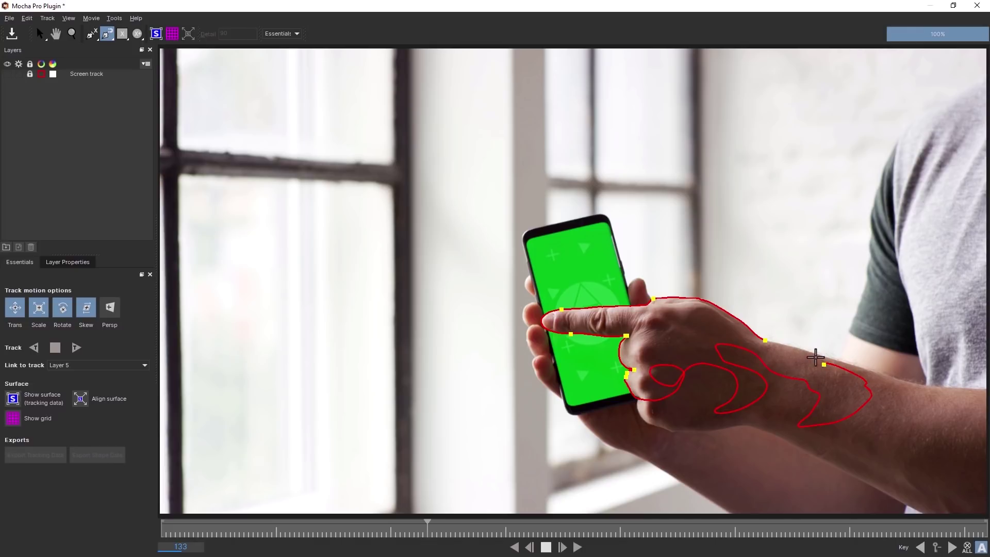
pyautogui.click(814, 351)
pyautogui.click(640, 398)
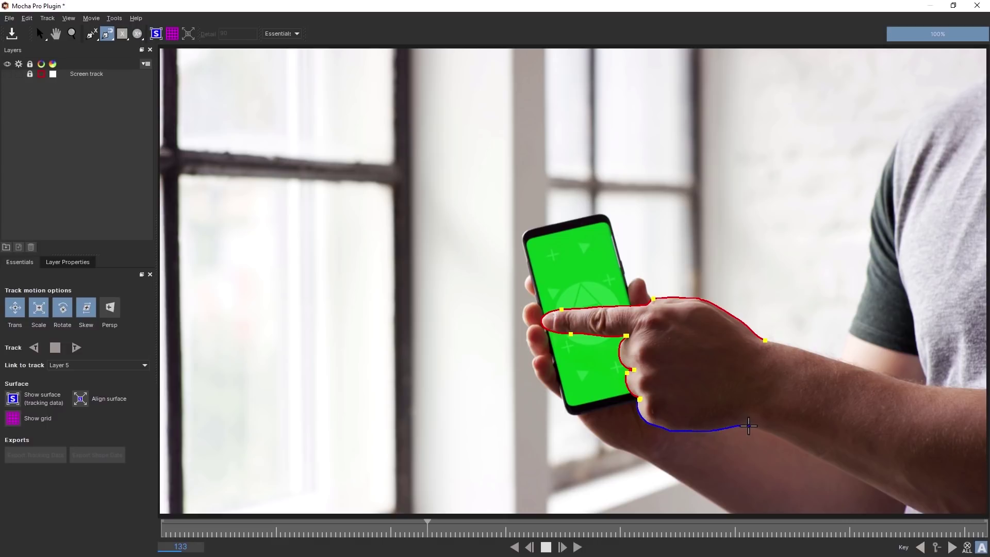
pyautogui.click(749, 426)
pyautogui.click(755, 424)
pyautogui.click(772, 409)
pyautogui.click(766, 341)
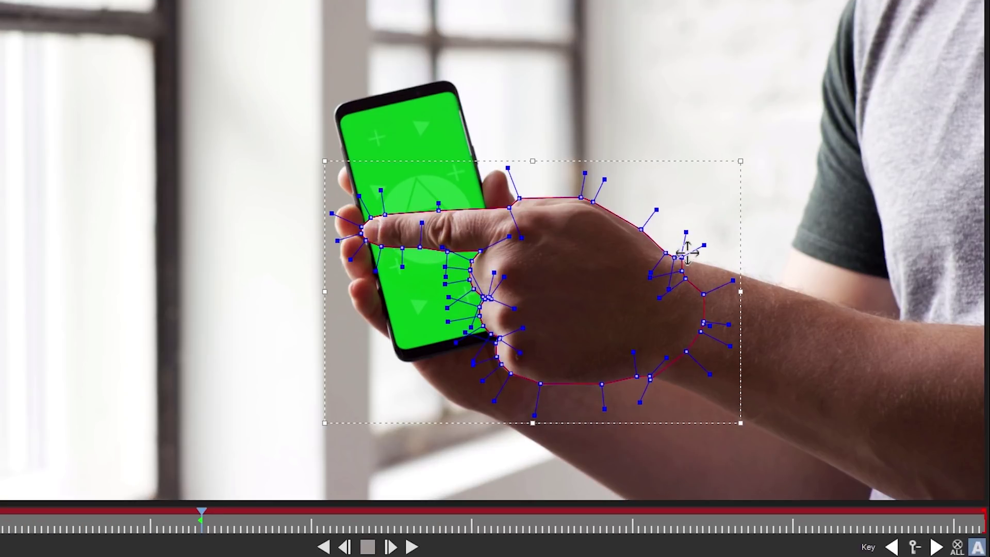
# Nudge a wrist point and drag the outline's Detail value down from 90 to 49.
pyautogui.moveTo(687, 252)
pyautogui.mouseDown()
pyautogui.moveTo(693, 270)
pyautogui.moveTo(682, 270)
pyautogui.mouseUp()
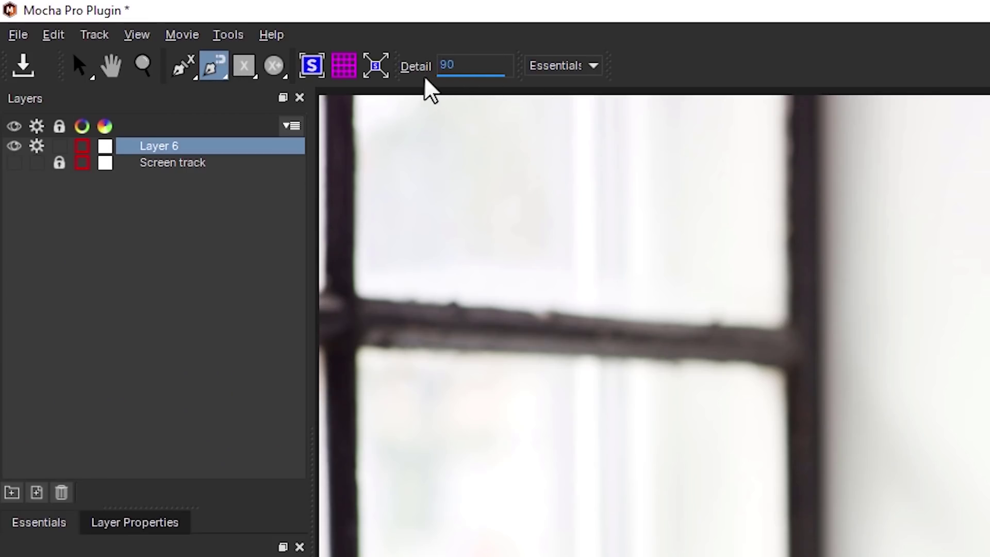
pyautogui.click(471, 61)
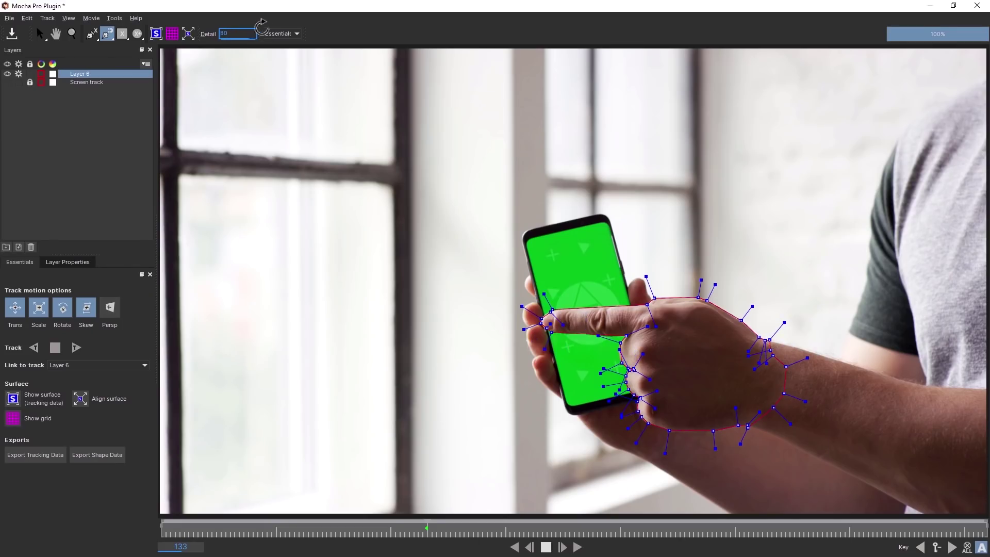
pyautogui.moveTo(255, 24)
pyautogui.mouseDown()
pyautogui.moveTo(215, 45)
pyautogui.moveTo(258, 34)
pyautogui.moveTo(228, 26)
pyautogui.moveTo(219, 51)
pyautogui.moveTo(241, 48)
pyautogui.moveTo(221, 24)
pyautogui.moveTo(215, 44)
pyautogui.moveTo(266, 40)
pyautogui.moveTo(202, 28)
pyautogui.moveTo(265, 24)
pyautogui.moveTo(272, 44)
pyautogui.moveTo(197, 43)
pyautogui.moveTo(232, 12)
pyautogui.moveTo(255, 11)
pyautogui.mouseUp()
# With the Select tool, shrink the outline leftward and reshape its thumb area to hug the hand.
pyautogui.click(40, 33)
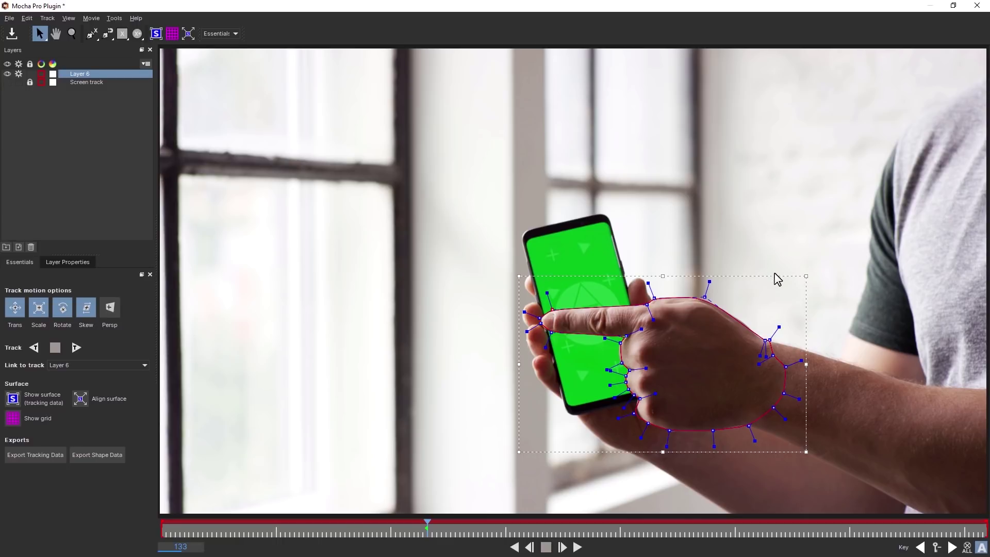
pyautogui.moveTo(808, 277)
pyautogui.mouseDown()
pyautogui.moveTo(815, 259)
pyautogui.moveTo(787, 284)
pyautogui.moveTo(816, 260)
pyautogui.moveTo(774, 276)
pyautogui.moveTo(822, 239)
pyautogui.moveTo(742, 252)
pyautogui.moveTo(776, 260)
pyautogui.moveTo(833, 239)
pyautogui.moveTo(792, 253)
pyautogui.moveTo(834, 238)
pyautogui.moveTo(806, 248)
pyautogui.moveTo(815, 248)
pyautogui.moveTo(812, 269)
pyautogui.mouseUp()
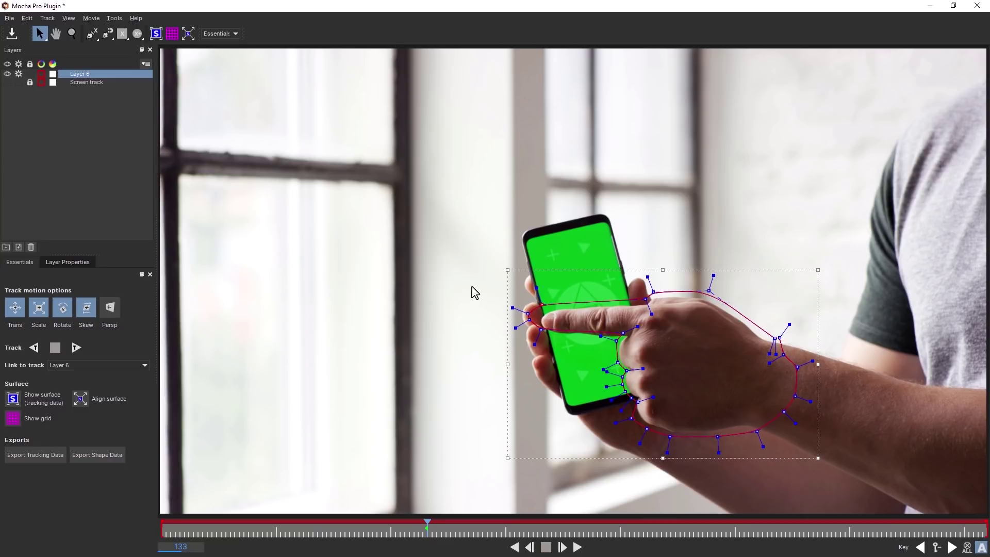
pyautogui.moveTo(630, 342); pyautogui.dragTo(534, 328)
# Rename Layer 6 in the Layers panel to 'Hand track matte'.
pyautogui.click(87, 74)
pyautogui.doubleClick(86, 74)
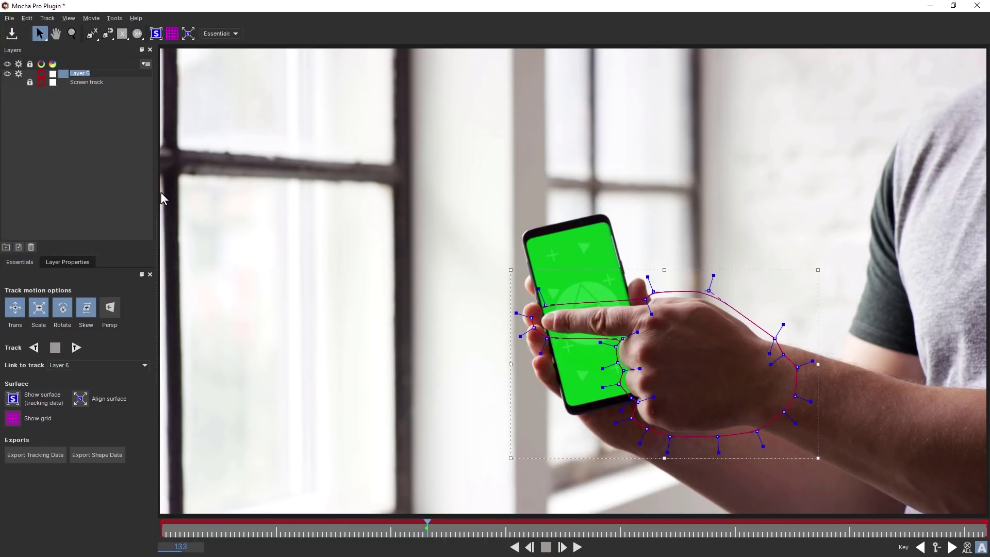
pyautogui.write('Hand track matte')
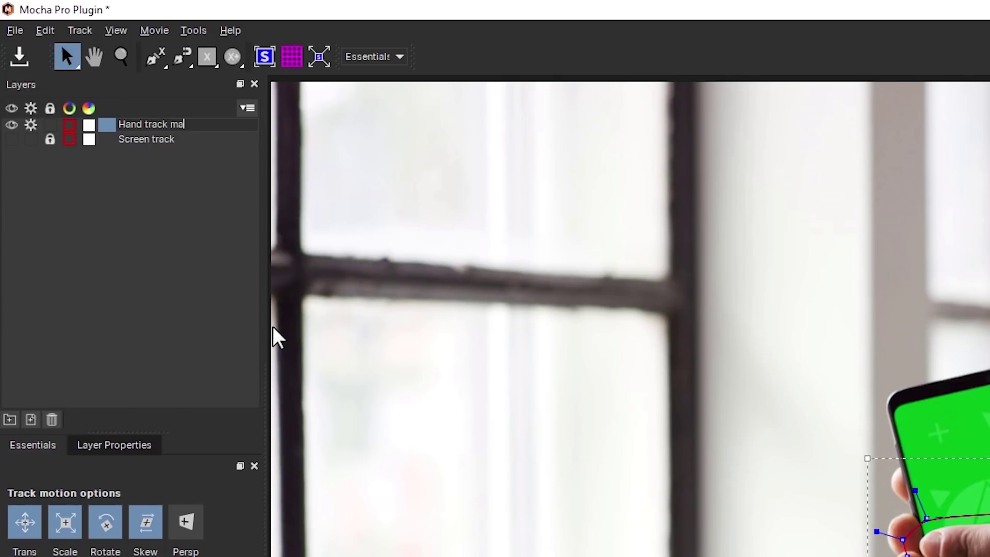
pyautogui.press('Return')
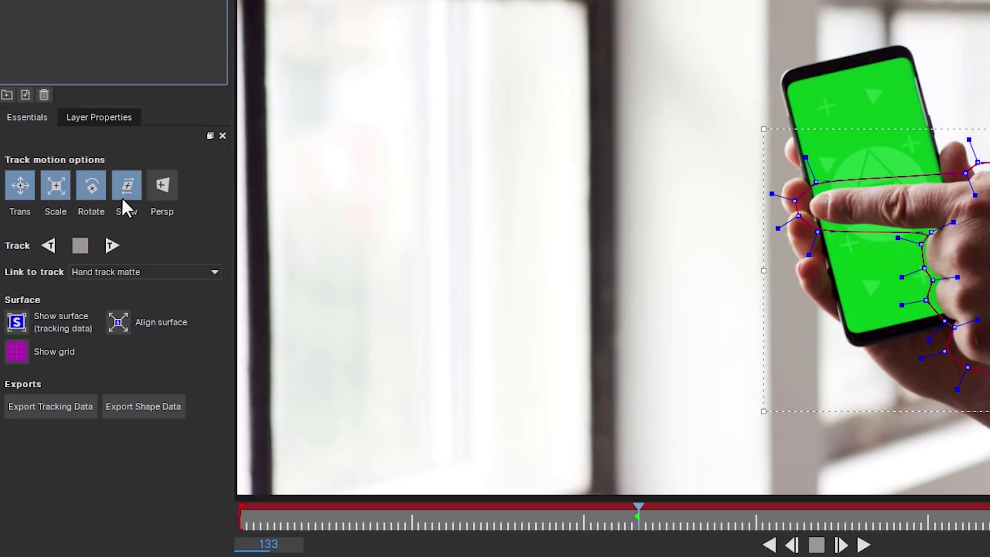
# Track the hand matte backward, then forward from its keyframe, dismissing two tracking warnings, and scrub to check.
pyautogui.click(48, 245)
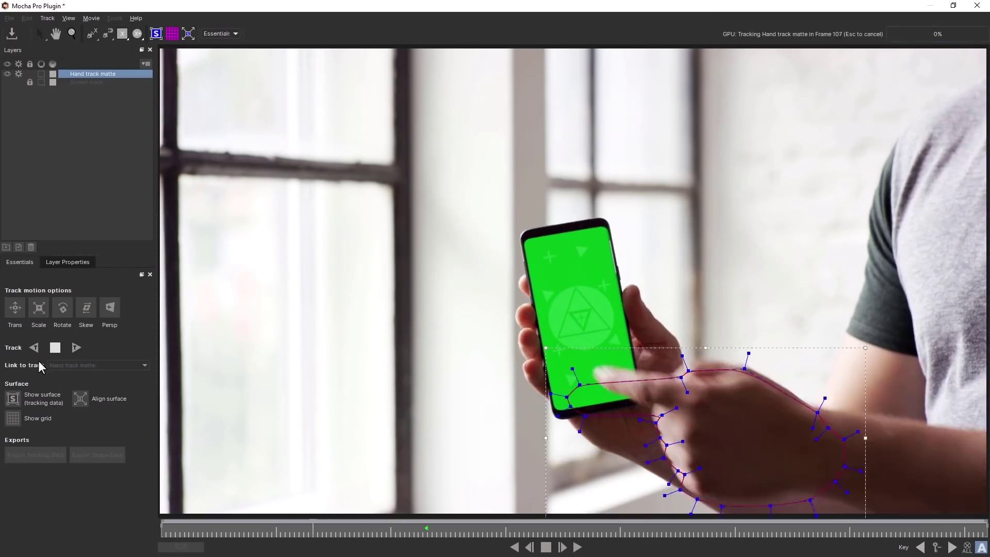
pyautogui.press('Escape')
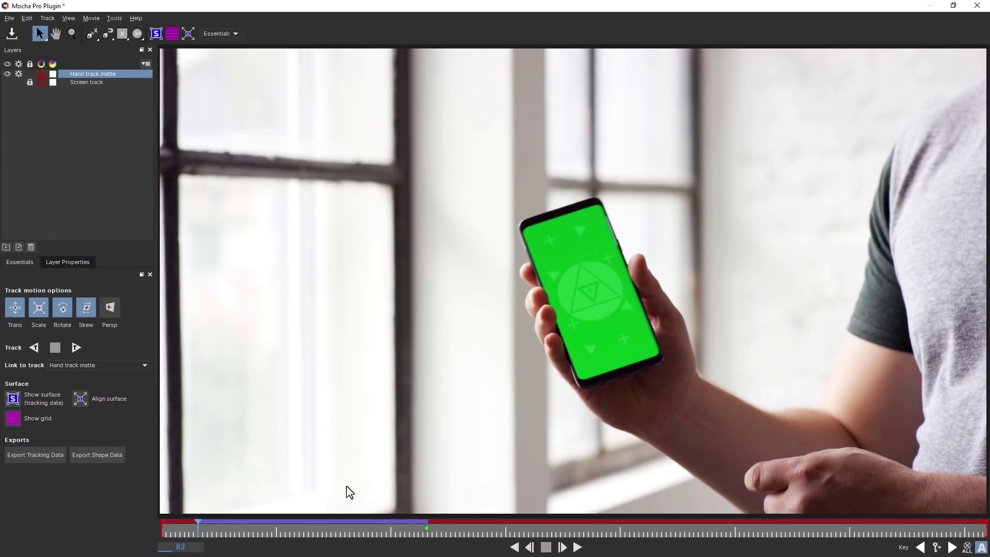
pyautogui.click(426, 528)
pyautogui.click(75, 347)
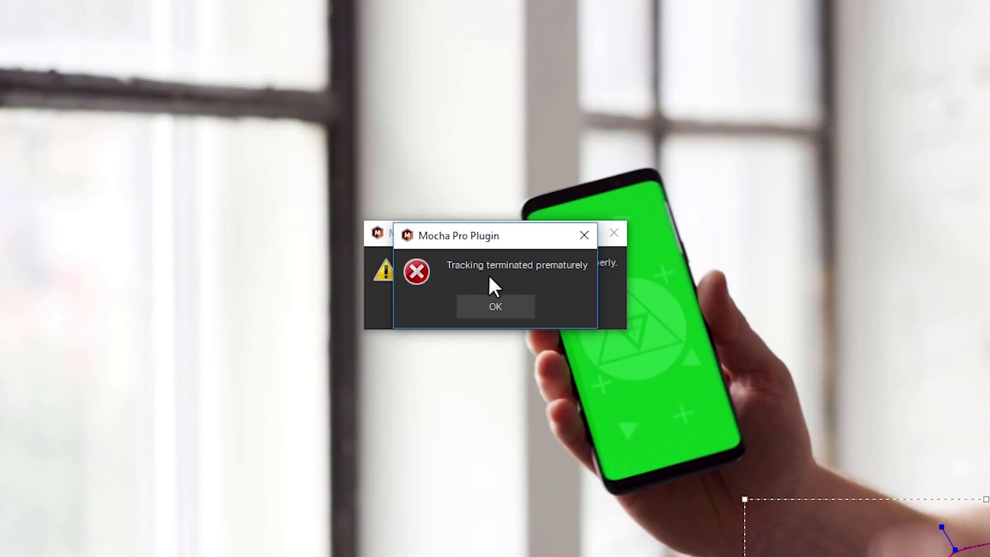
pyautogui.click(494, 307)
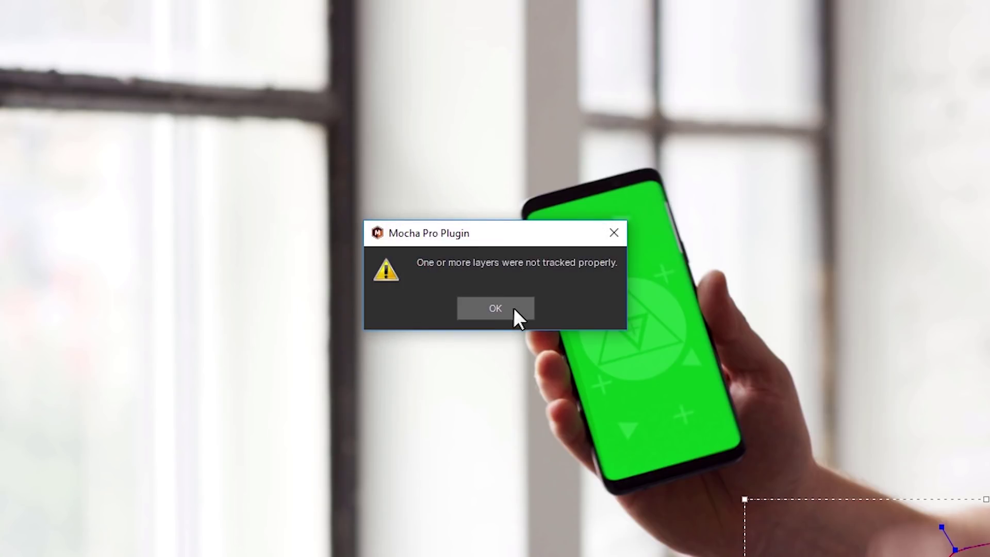
pyautogui.click(508, 308)
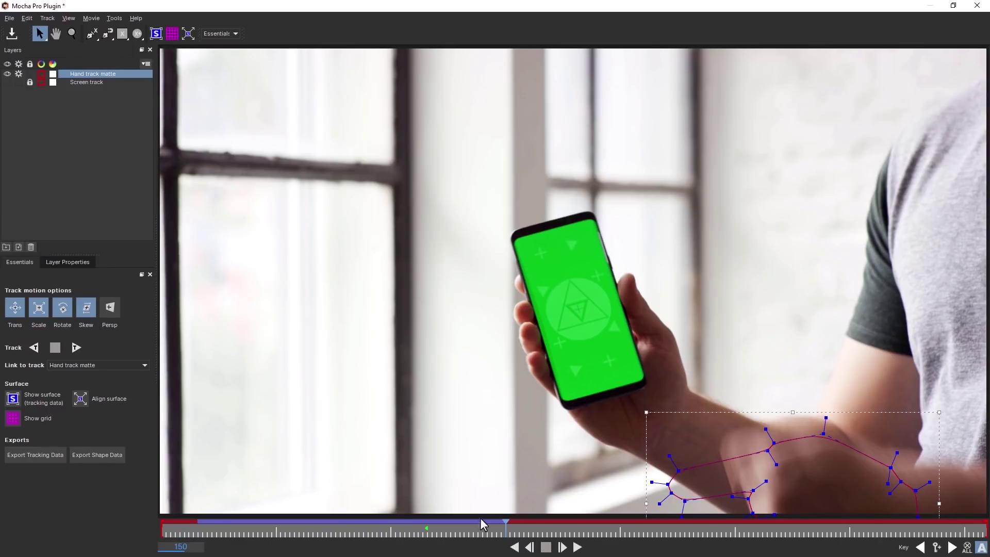
pyautogui.moveTo(508, 534); pyautogui.dragTo(391, 531)
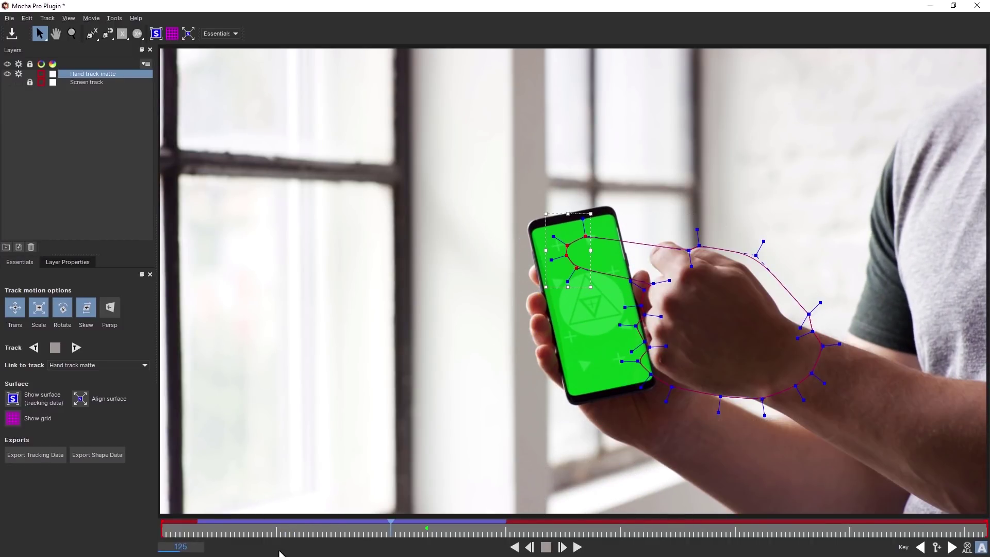
# Pull stray points onto the hand and correct the fingertip outline at frames 119 and 109.
pyautogui.moveTo(582, 236); pyautogui.dragTo(656, 227)
pyautogui.click(649, 229)
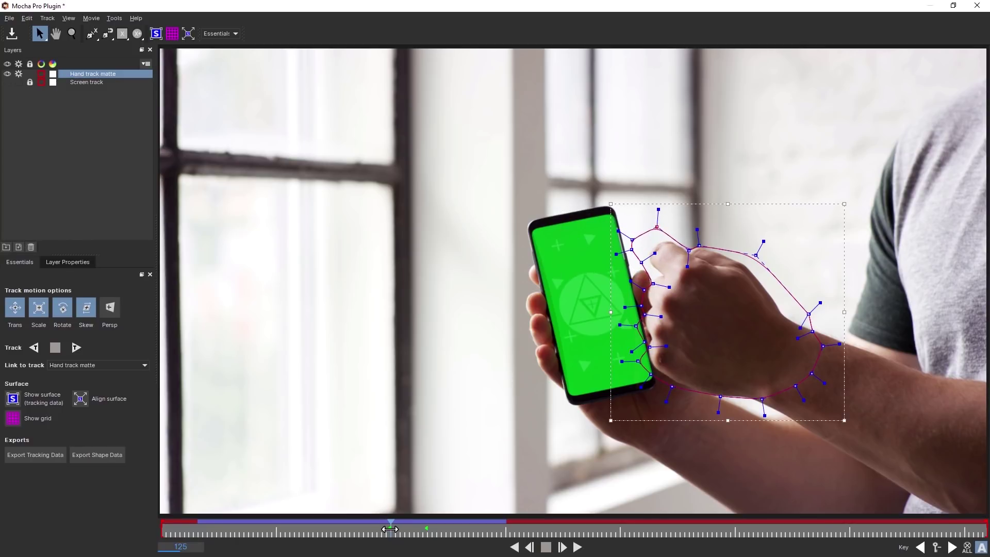
pyautogui.moveTo(390, 529); pyautogui.dragTo(361, 528)
pyautogui.moveTo(629, 299); pyautogui.dragTo(628, 297)
pyautogui.moveTo(595, 264); pyautogui.dragTo(562, 273)
pyautogui.moveTo(364, 529); pyautogui.dragTo(316, 529)
pyautogui.moveTo(590, 355); pyautogui.dragTo(579, 336)
pyautogui.click(664, 353)
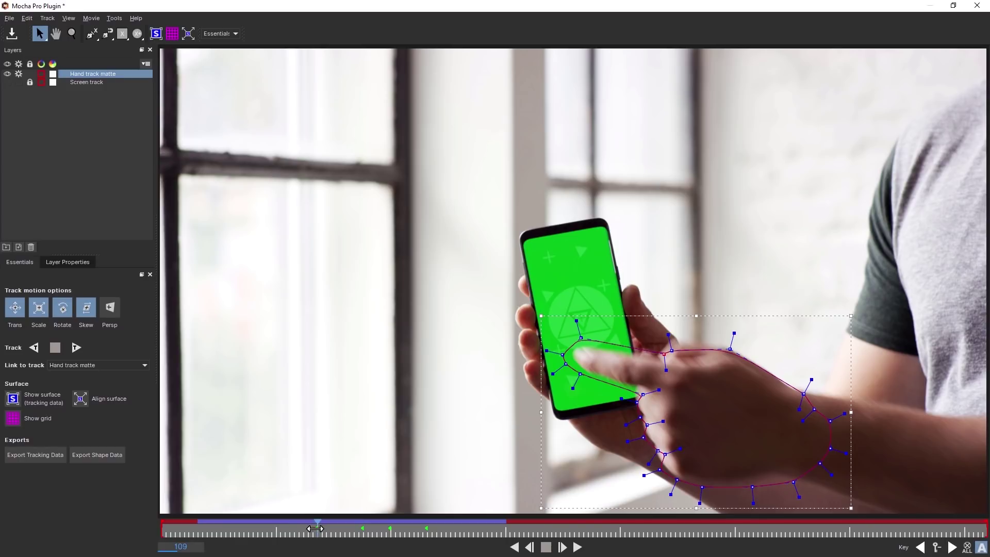
# Keyframe fingertip corrections at frames 122, 123 and 130, then check the following frames.
pyautogui.moveTo(308, 527); pyautogui.dragTo(373, 535)
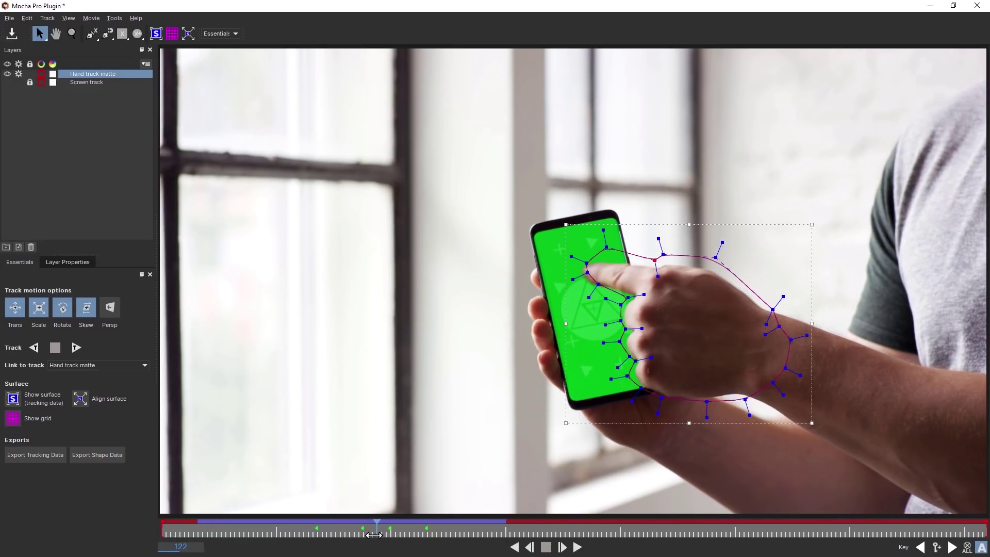
pyautogui.moveTo(588, 264); pyautogui.dragTo(576, 269)
pyautogui.moveTo(377, 526)
pyautogui.mouseDown()
pyautogui.moveTo(361, 527)
pyautogui.moveTo(380, 526)
pyautogui.mouseUp()
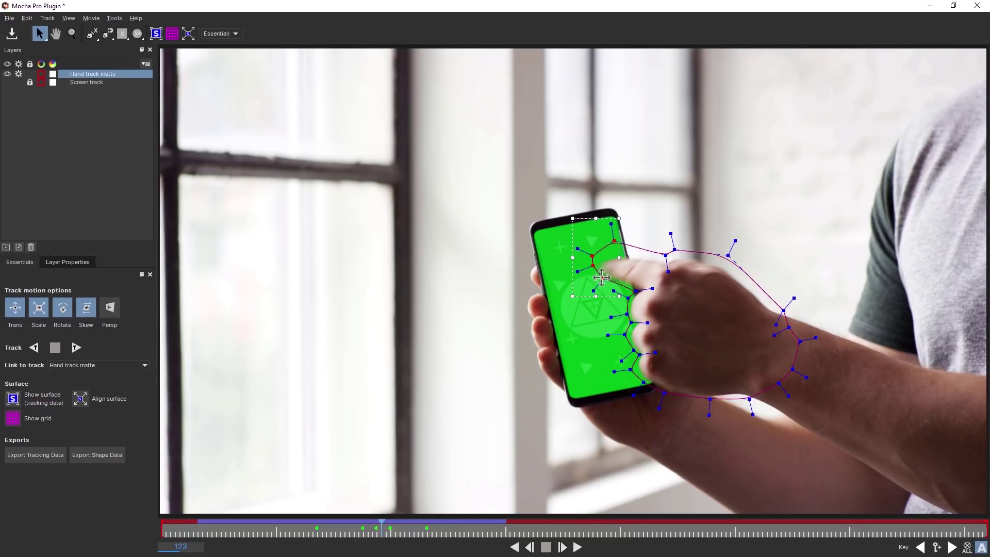
pyautogui.moveTo(601, 277); pyautogui.dragTo(598, 285)
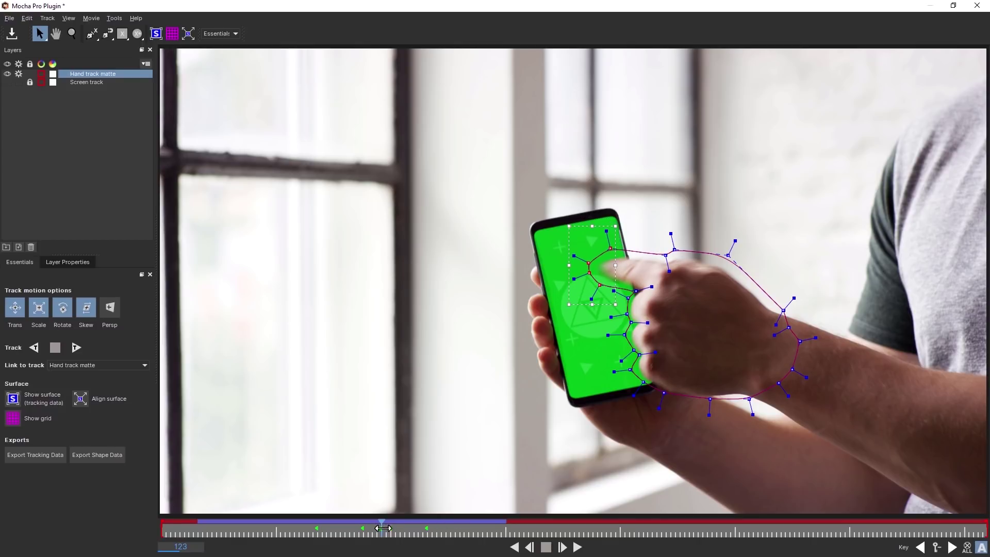
pyautogui.moveTo(383, 528); pyautogui.dragTo(411, 530)
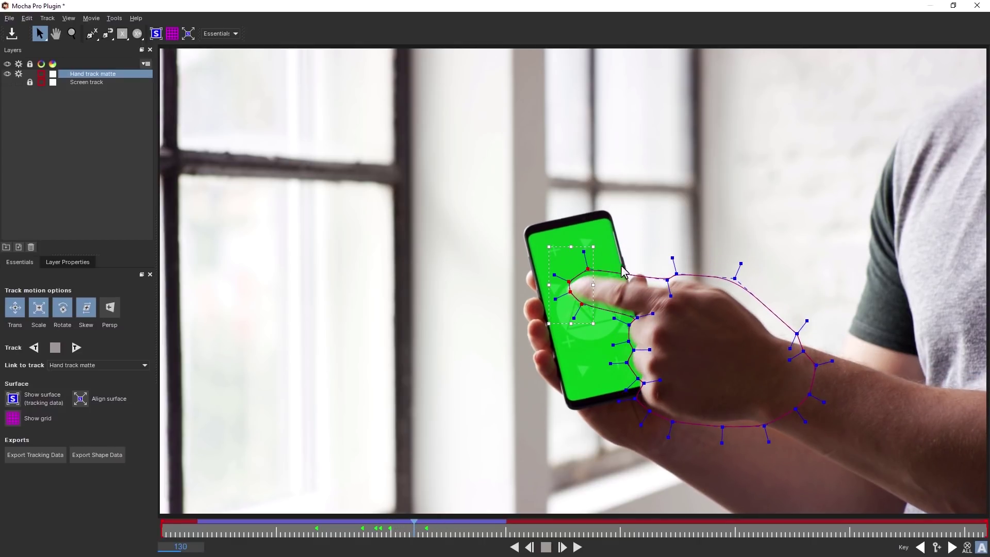
pyautogui.moveTo(566, 279); pyautogui.dragTo(556, 280)
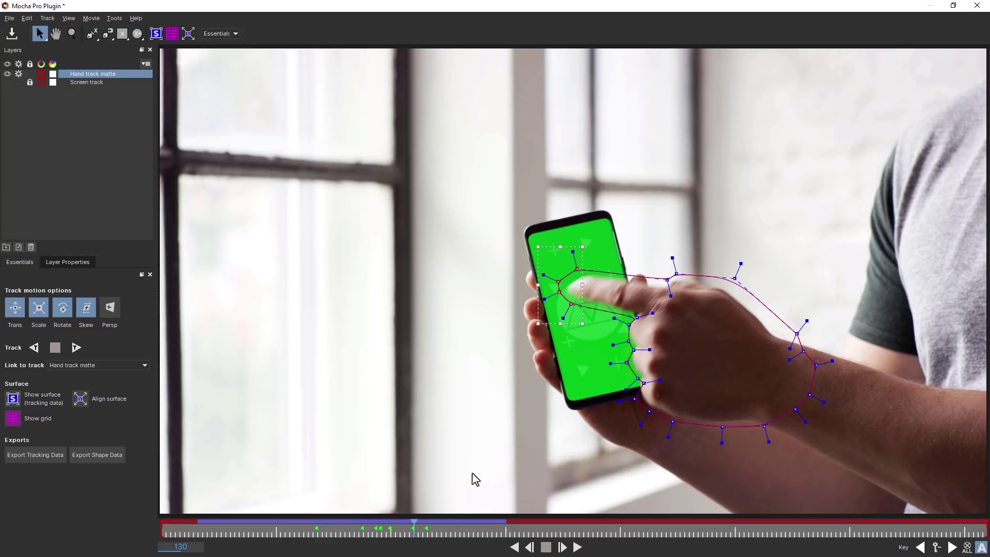
pyautogui.moveTo(414, 526); pyautogui.dragTo(436, 528)
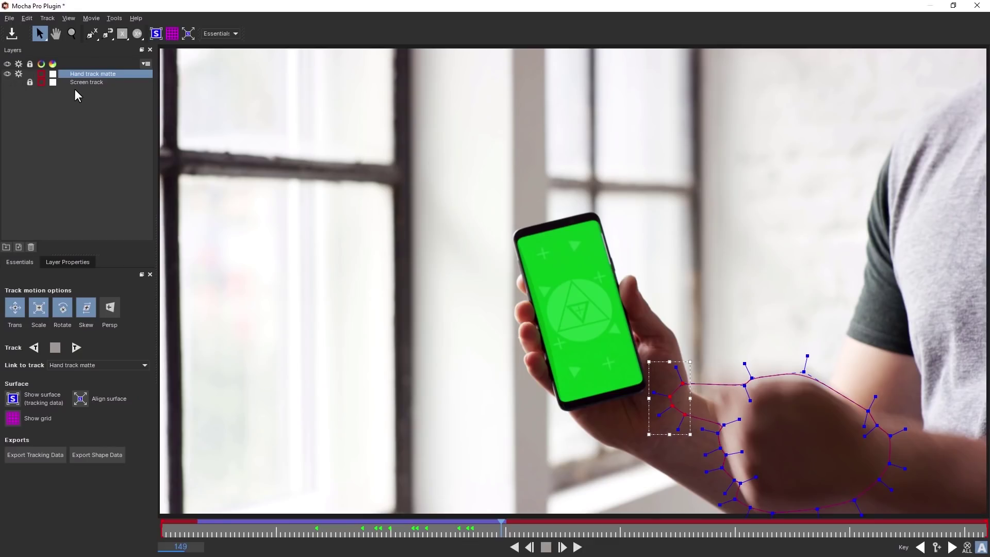
pyautogui.click(124, 83)
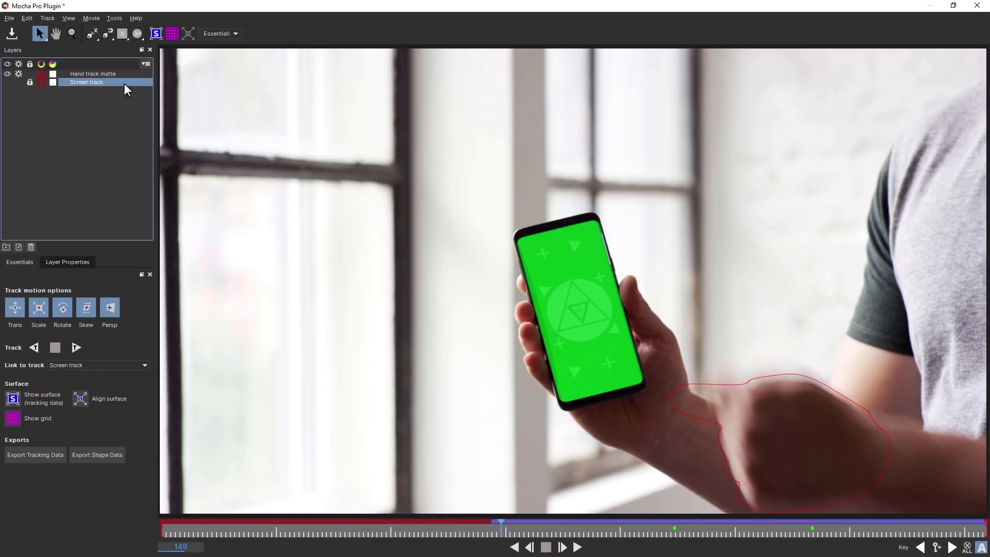
# Turn off tracking on Hand track matte, unhide and unlock Screen track, and add a keyframe.
pyautogui.click(95, 74)
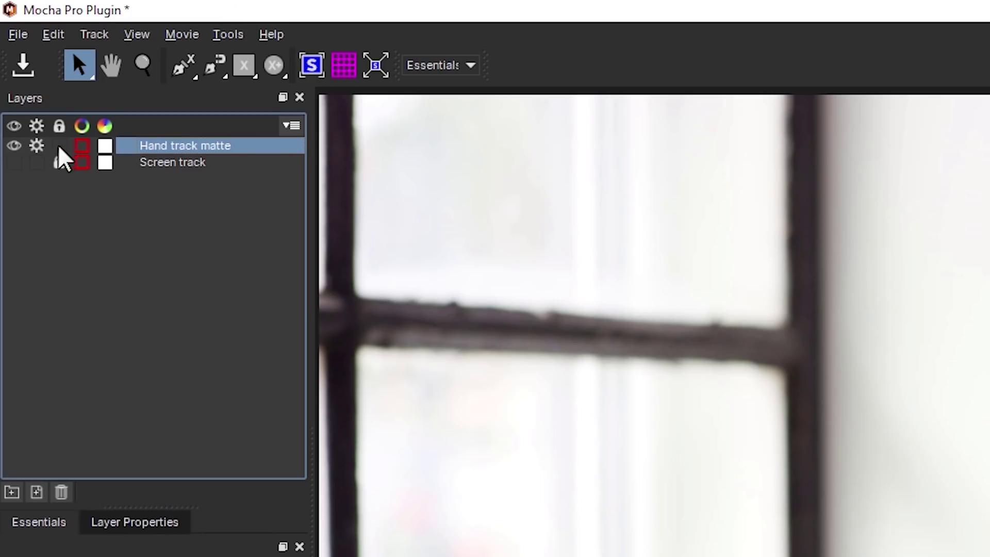
pyautogui.click(36, 145)
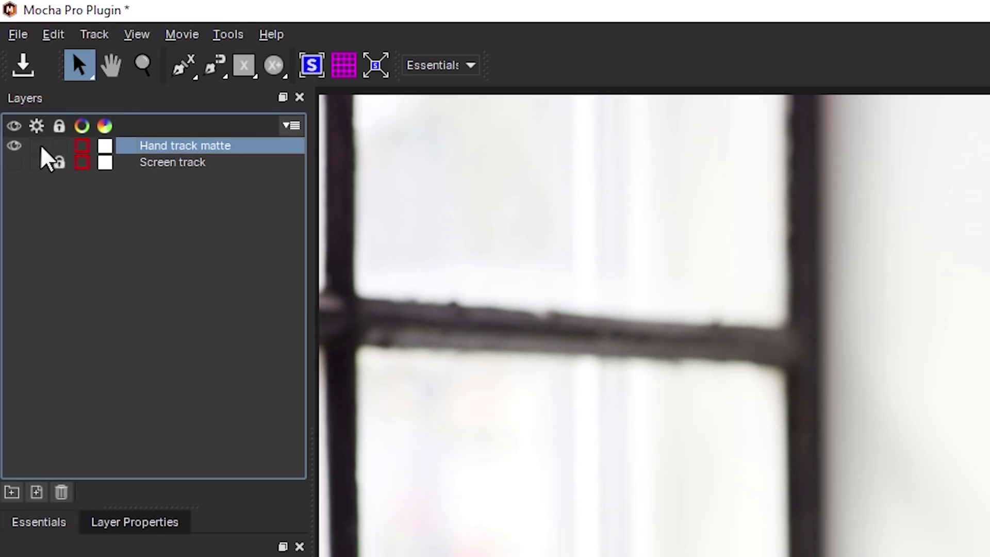
pyautogui.click(14, 163)
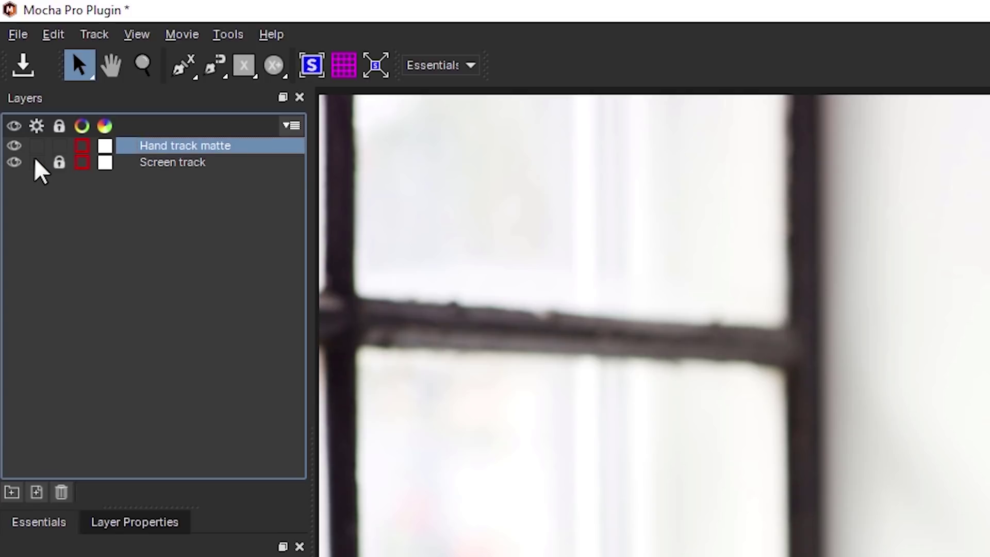
pyautogui.click(36, 162)
pyautogui.click(59, 163)
pyautogui.click(174, 164)
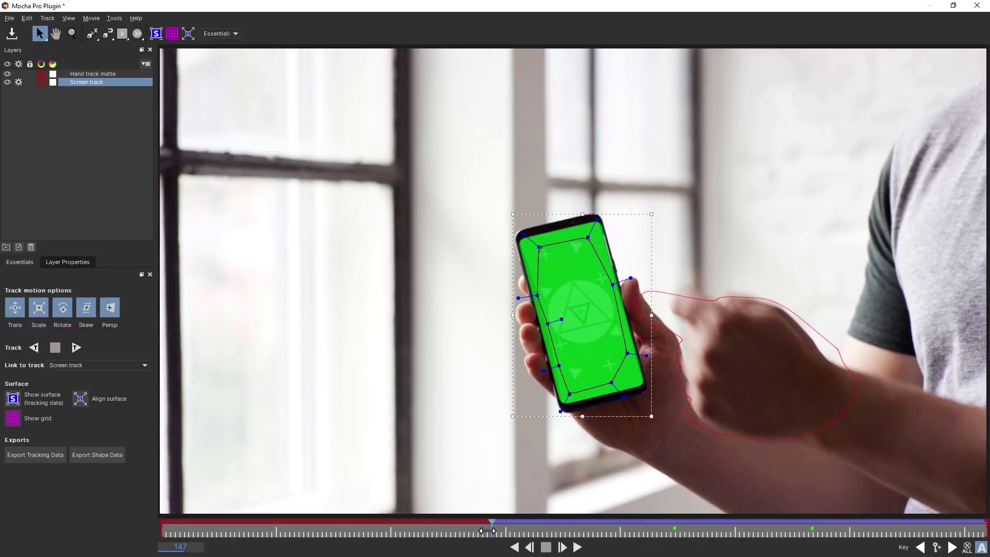
pyautogui.scroll(1, 634, 232)
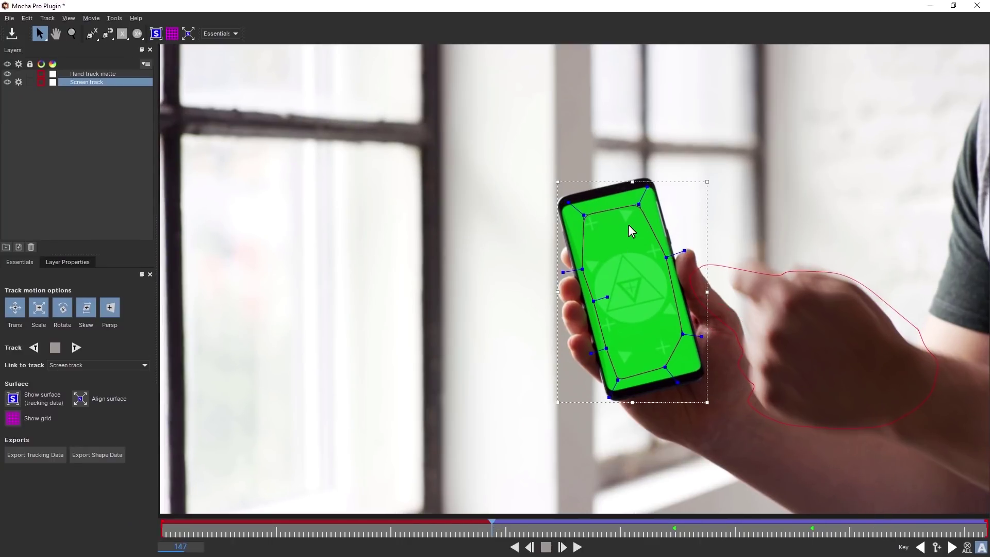
pyautogui.click(936, 548)
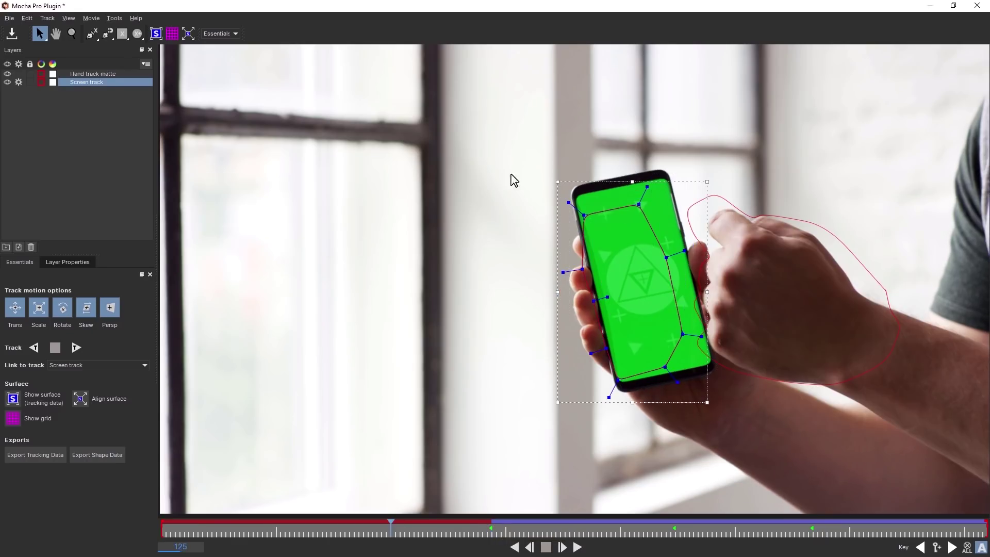
# Fit the Screen track spline points to the phone's corners and edges, then check nearby frames.
pyautogui.moveTo(584, 215); pyautogui.dragTo(570, 184)
pyautogui.moveTo(639, 205); pyautogui.dragTo(668, 164)
pyautogui.moveTo(666, 257); pyautogui.dragTo(677, 256)
pyautogui.moveTo(581, 269); pyautogui.dragTo(596, 263)
pyautogui.moveTo(594, 301); pyautogui.dragTo(605, 300)
pyautogui.moveTo(606, 349); pyautogui.dragTo(635, 367)
pyautogui.moveTo(682, 334); pyautogui.dragTo(693, 348)
pyautogui.moveTo(571, 183); pyautogui.dragTo(565, 185)
pyautogui.moveTo(661, 168); pyautogui.dragTo(664, 168)
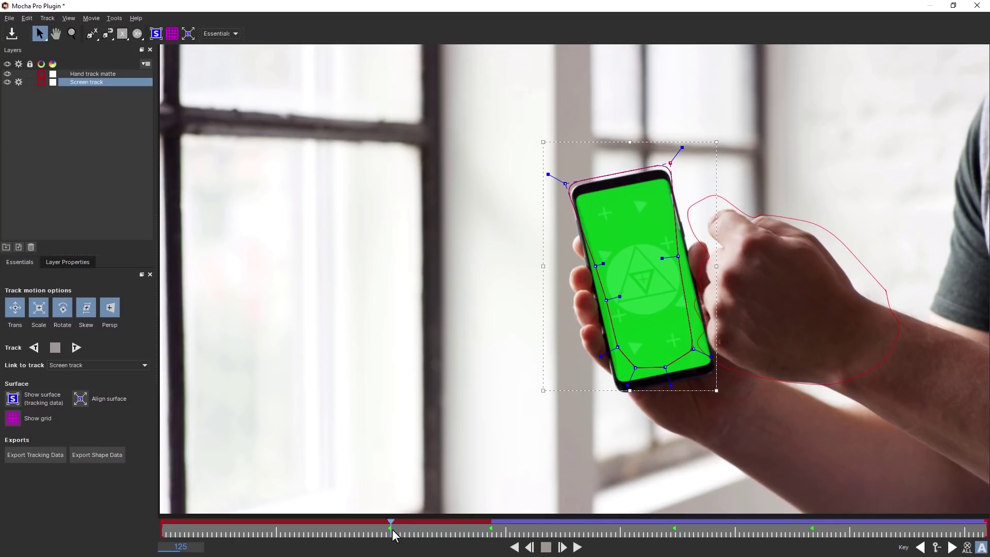
pyautogui.moveTo(391, 528); pyautogui.dragTo(492, 525)
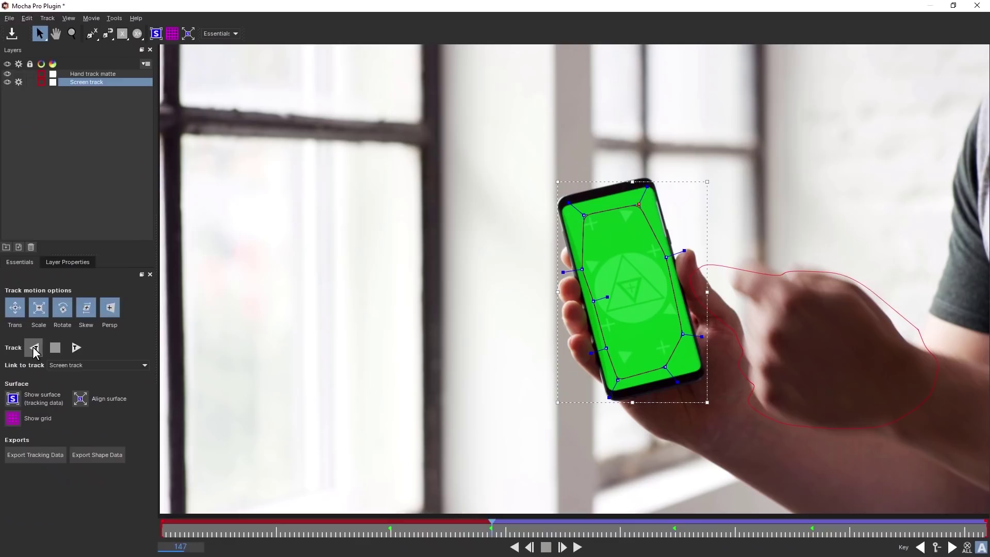
# Track Screen track backwards, scrub to review, and play back with the surface grid shown.
pyautogui.click(63, 340)
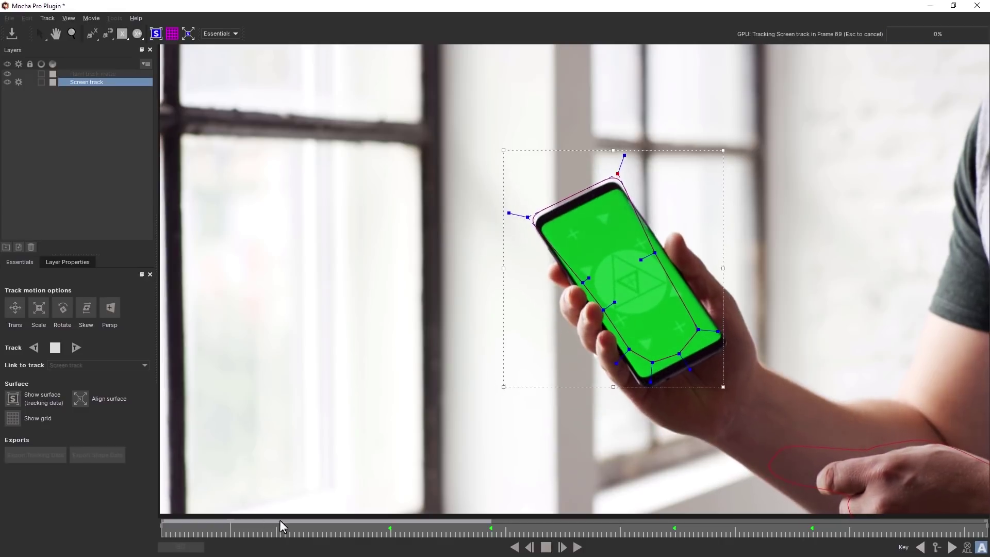
pyautogui.moveTo(159, 527); pyautogui.dragTo(367, 525)
pyautogui.moveTo(459, 521); pyautogui.dragTo(417, 526)
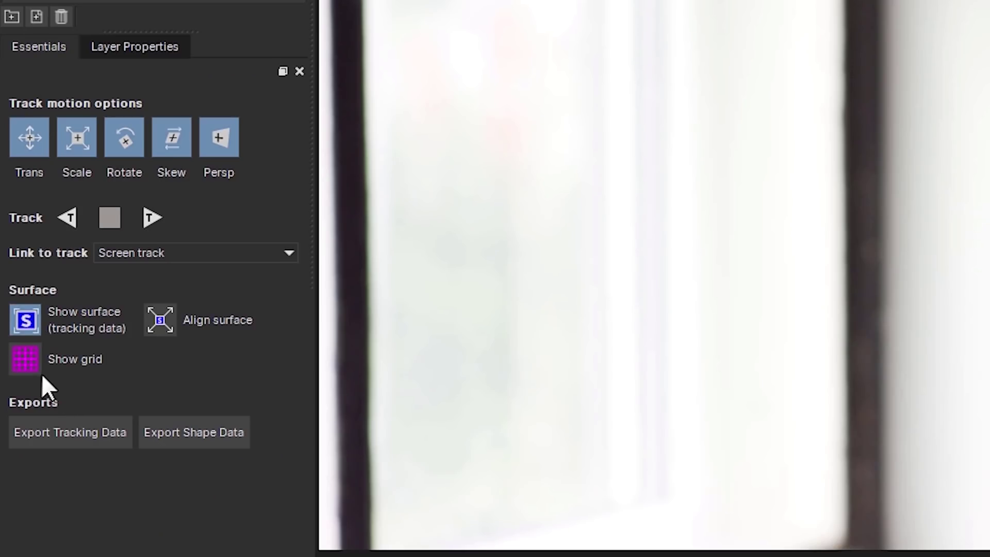
pyautogui.click(27, 361)
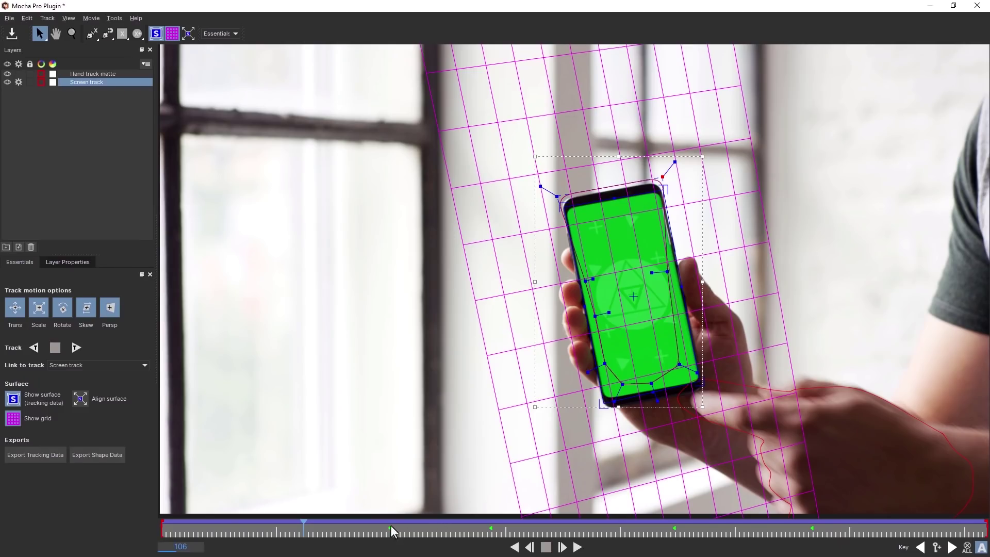
pyautogui.click(514, 547)
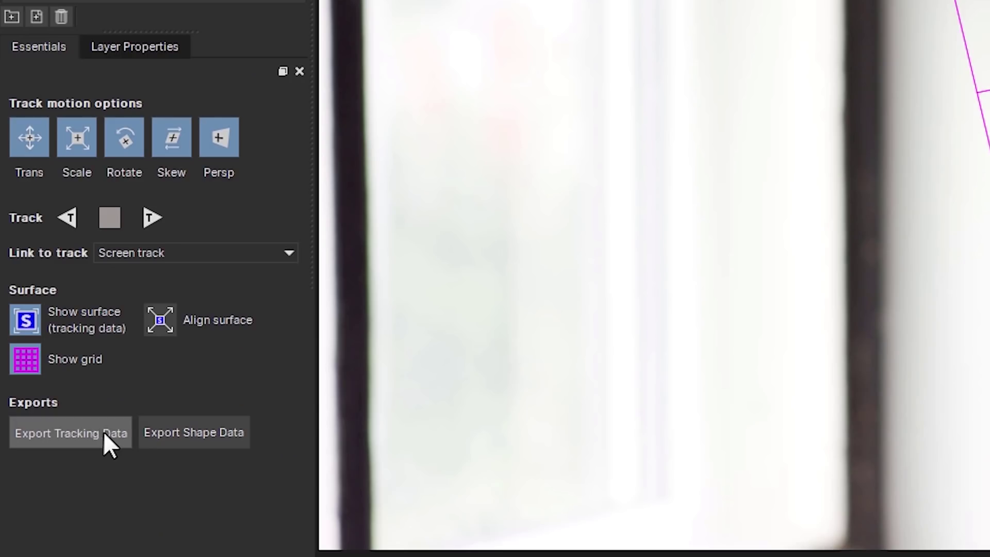
# Export Screen track as After Effects Corner Pin [supports motion blur] and copy it to the clipboard.
pyautogui.click(41, 455)
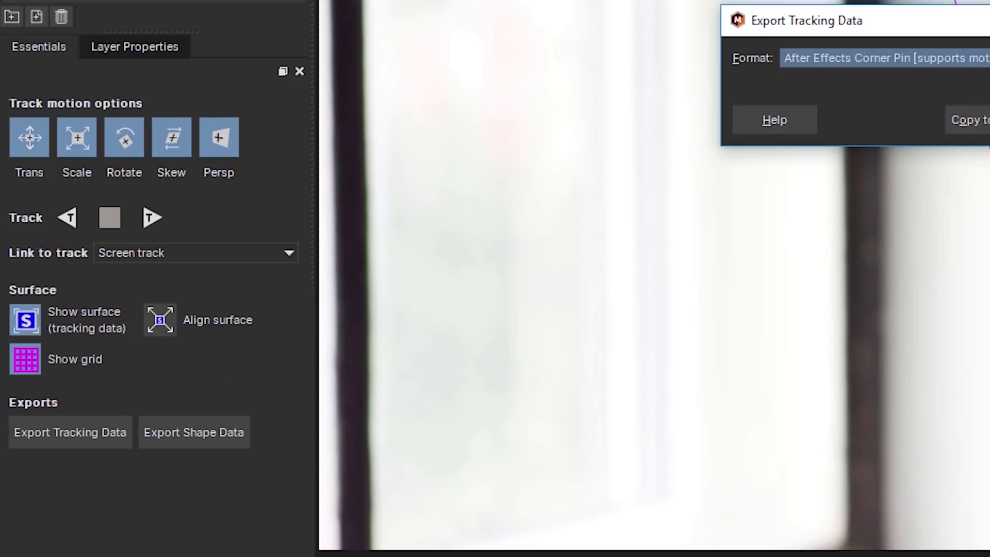
pyautogui.click(953, 58)
pyautogui.moveTo(679, 233); pyautogui.dragTo(667, 212)
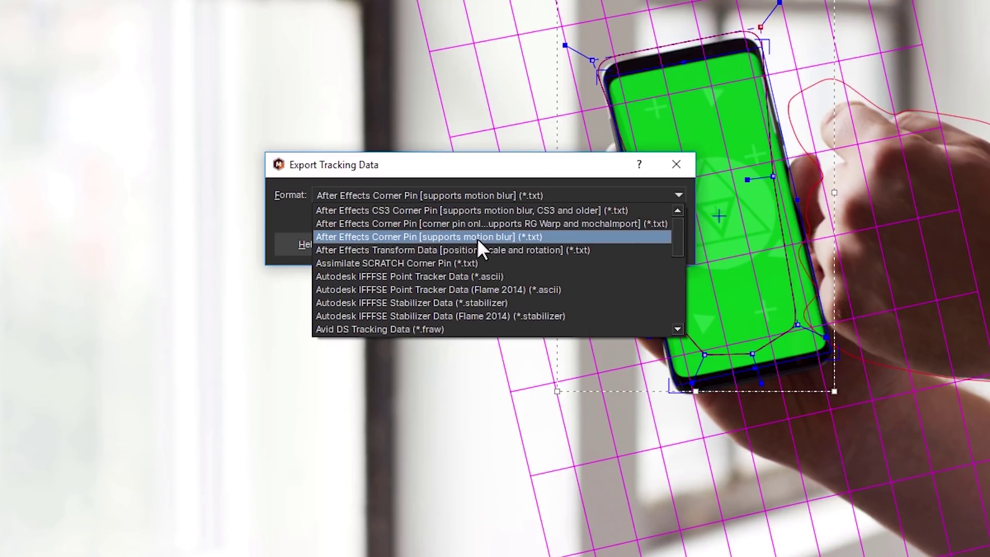
pyautogui.click(416, 237)
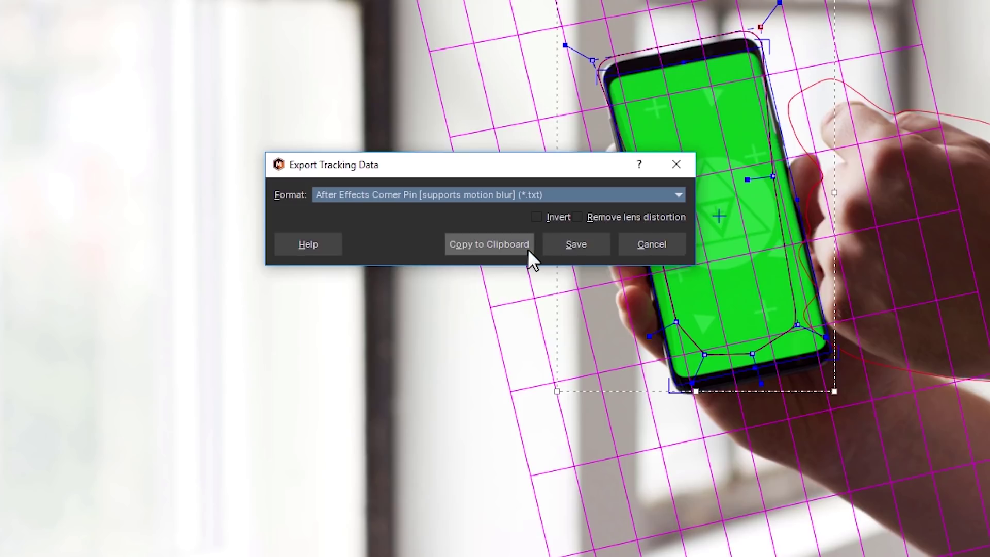
pyautogui.click(489, 245)
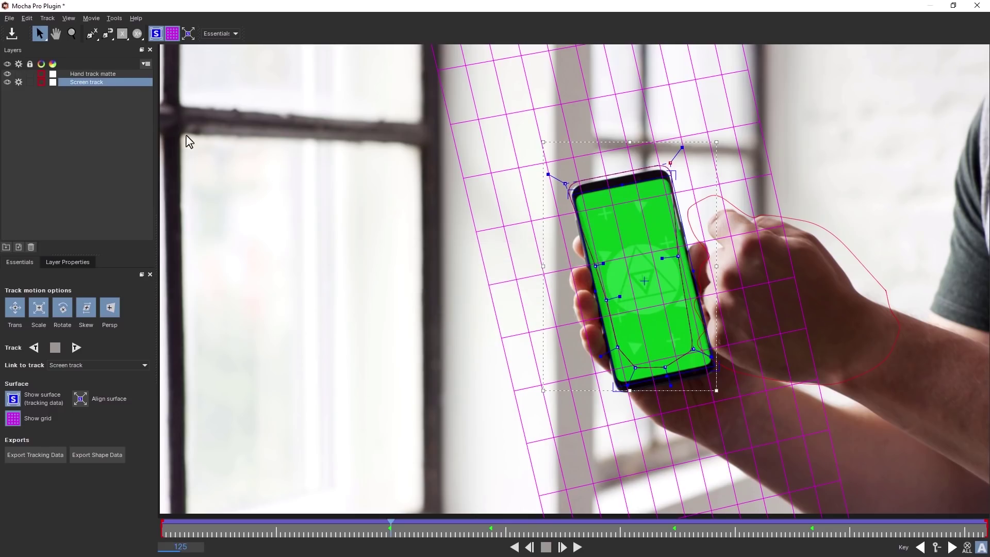
pyautogui.click(12, 34)
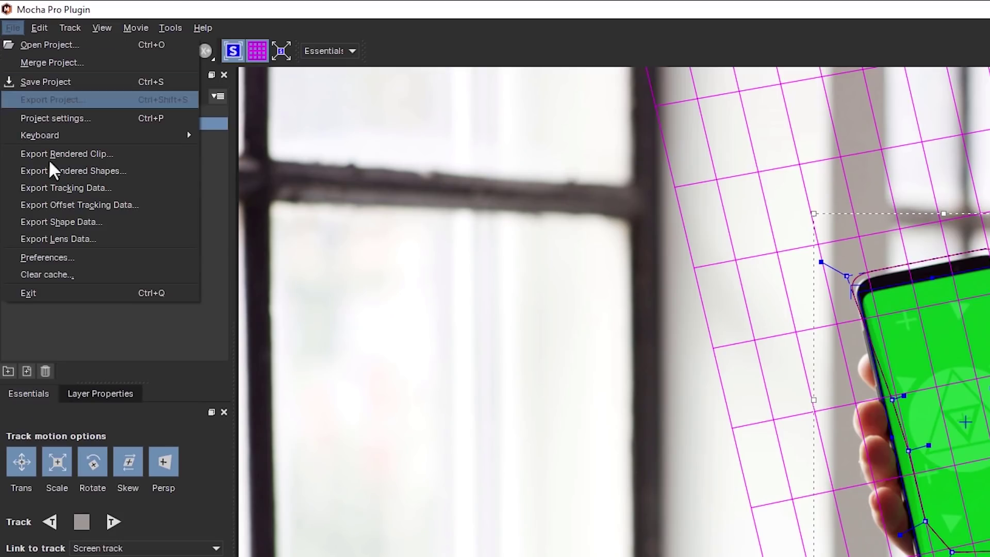
# Exit Mocha and place water-01.jpg as the top layer in the composition, returning to the first frame.
pyautogui.click(108, 292)
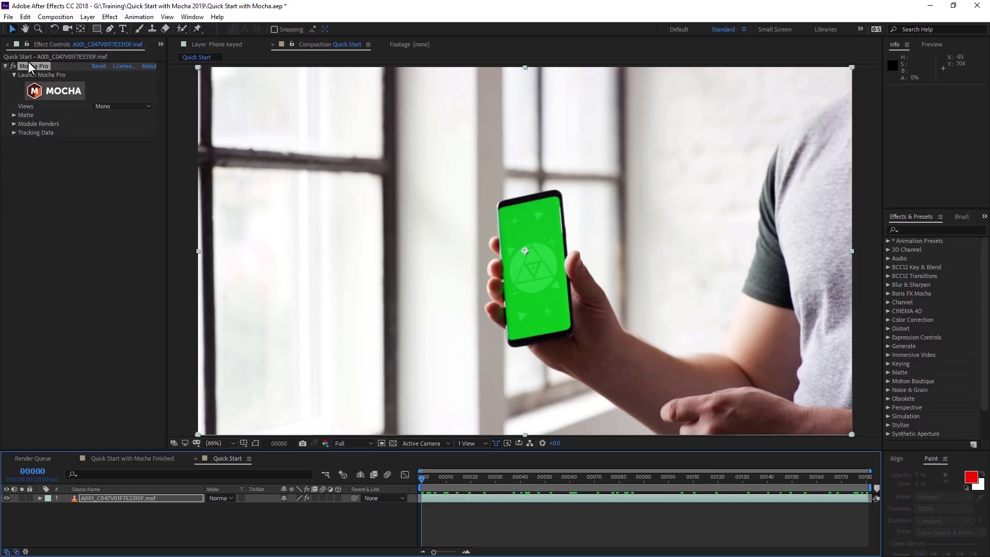
pyautogui.hotkey('ctrl', '0')
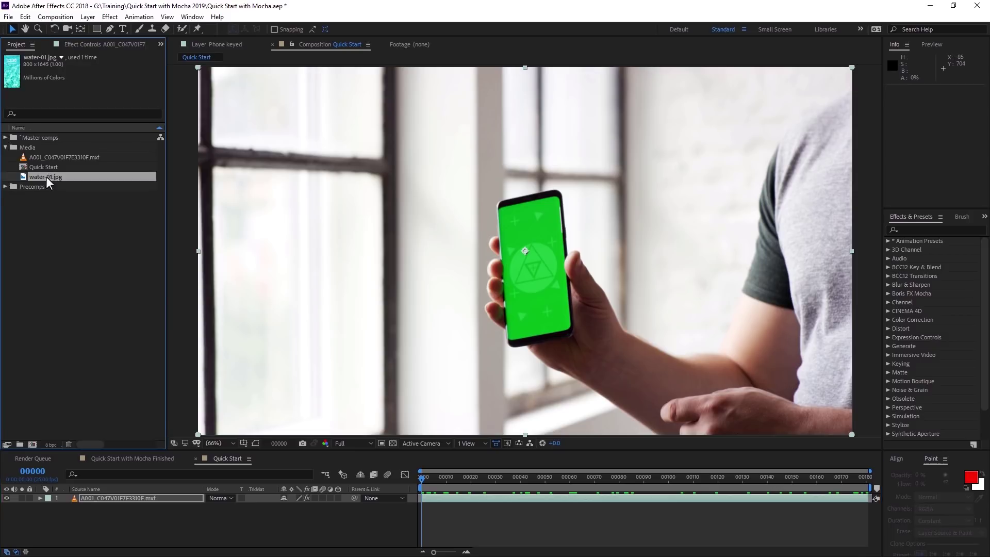
pyautogui.moveTo(55, 181); pyautogui.dragTo(124, 495)
pyautogui.moveTo(453, 477); pyautogui.dragTo(665, 483)
pyautogui.press(',')
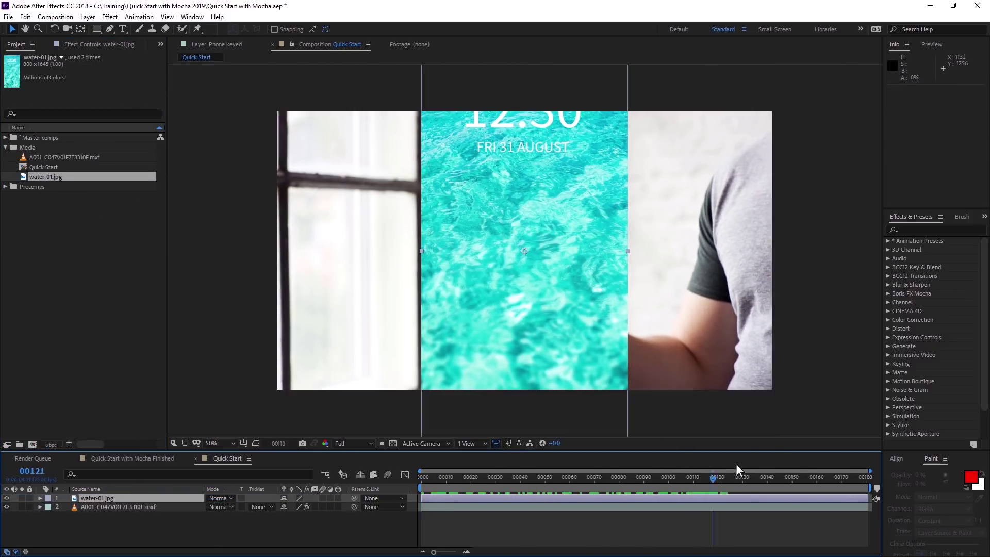
pyautogui.press('Home')
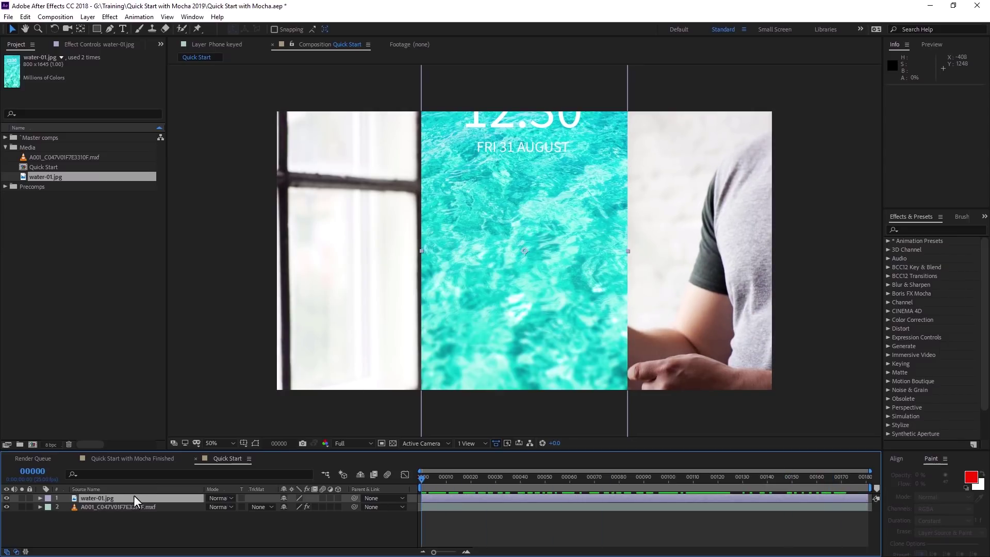
# Paste the Corner Pin keyframes onto water-01.jpg, preview the result, then undo the paste.
pyautogui.click(25, 17)
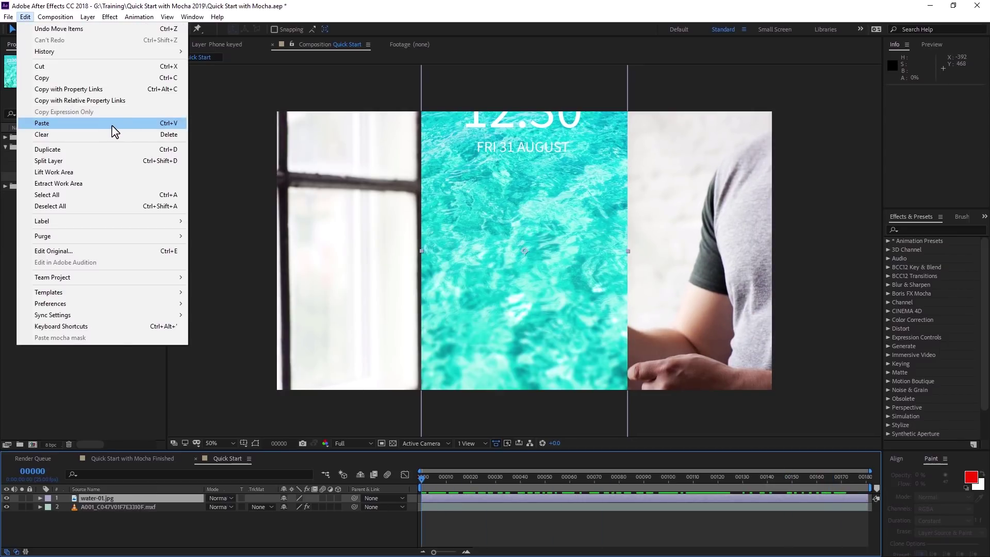
pyautogui.click(114, 132)
pyautogui.moveTo(449, 483); pyautogui.dragTo(839, 484)
pyautogui.moveTo(738, 484); pyautogui.dragTo(422, 483)
pyautogui.press('F3')
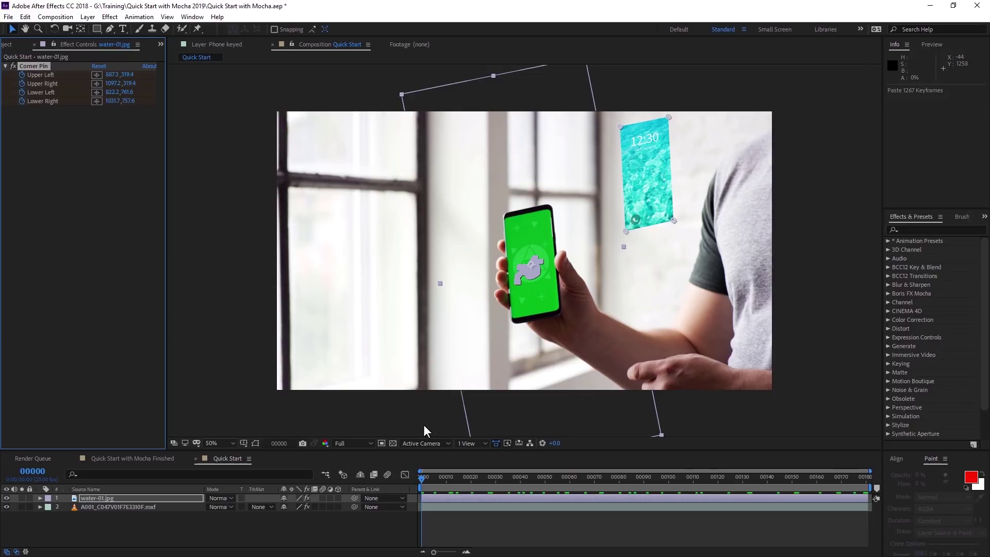
pyautogui.click(25, 17)
pyautogui.click(30, 32)
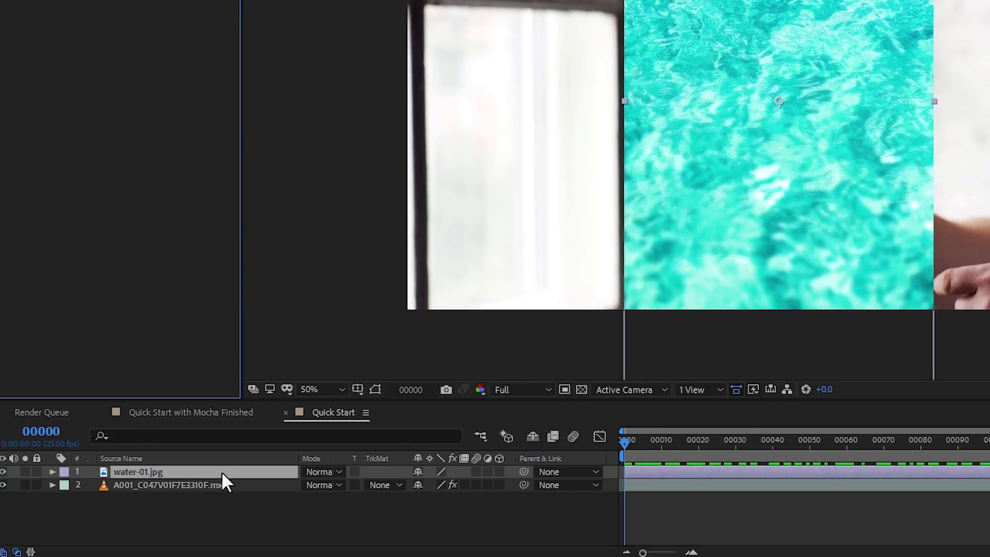
# Pre-compose water-01.jpg with all attributes moved into a new comp named 'Water screen replacement'.
pyautogui.rightClick(152, 498)
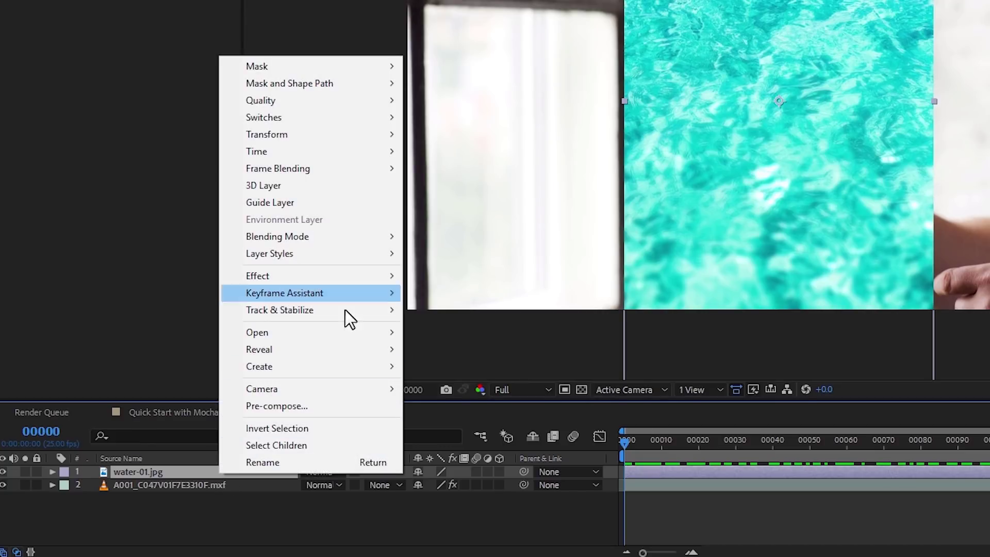
pyautogui.click(326, 406)
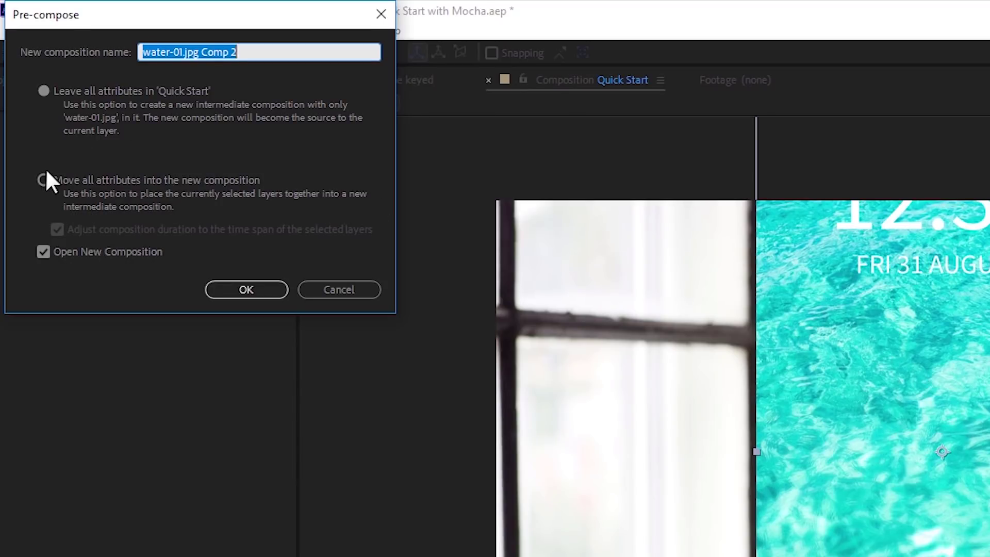
pyautogui.click(44, 180)
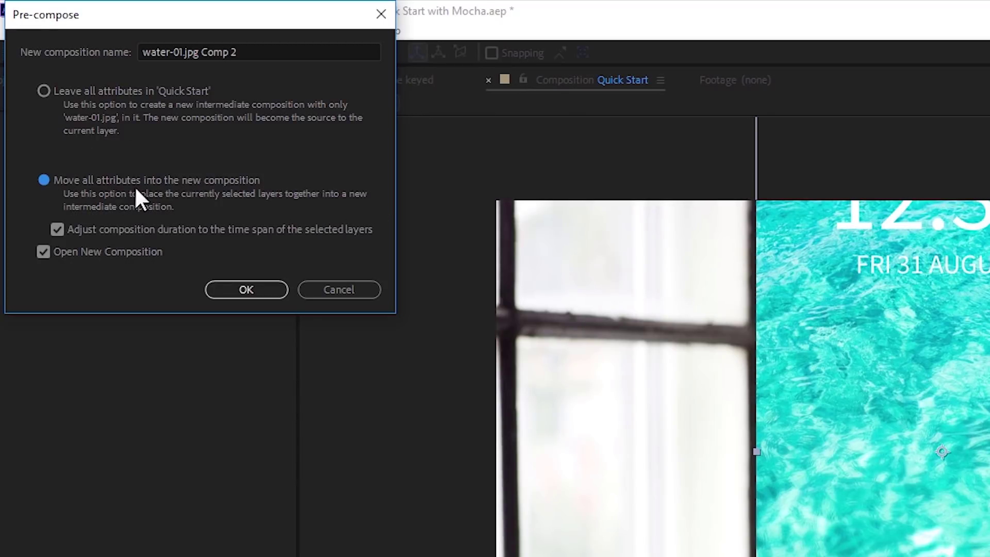
pyautogui.click(245, 44)
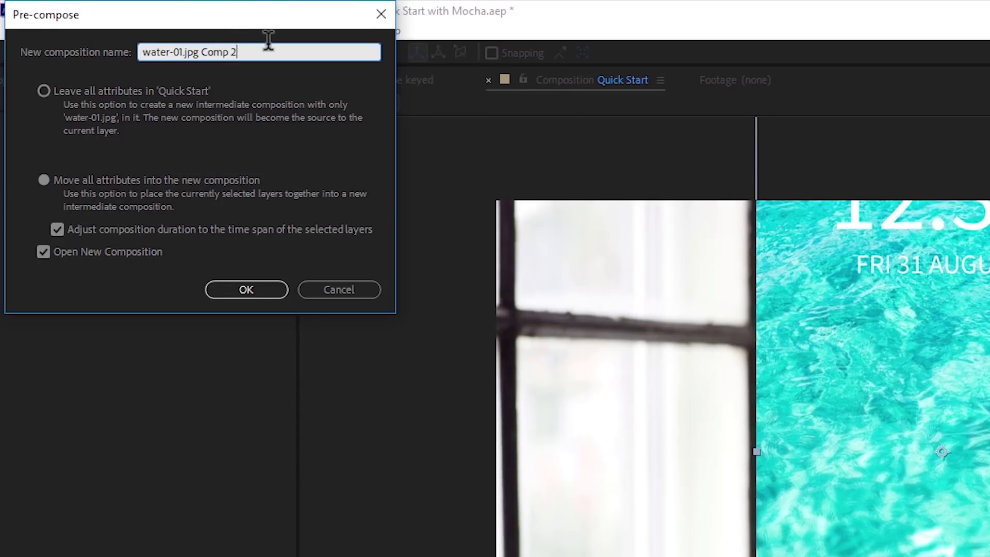
pyautogui.hotkey('ctrl', 'a')
pyautogui.write('Water sc')
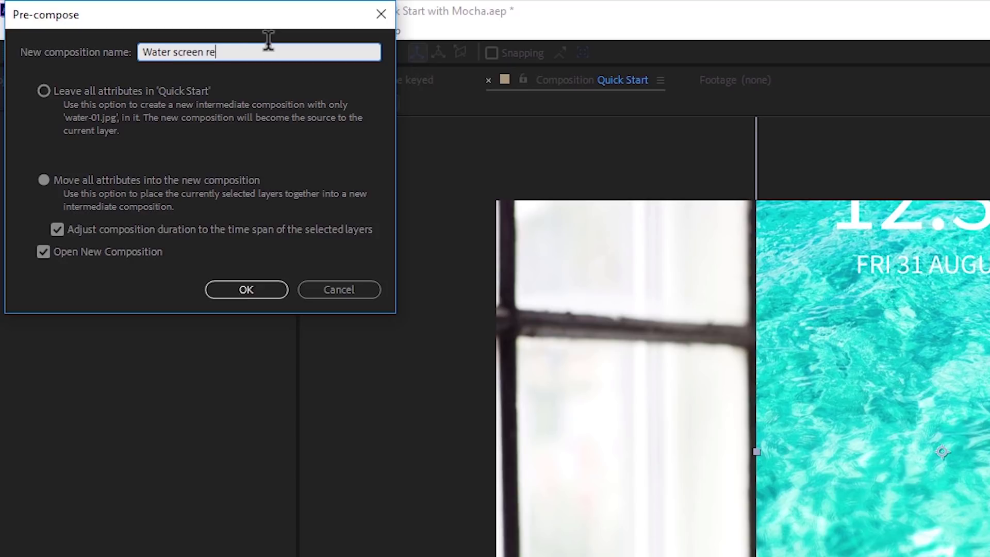
pyautogui.write('reen replacement')
pyautogui.press('Return')
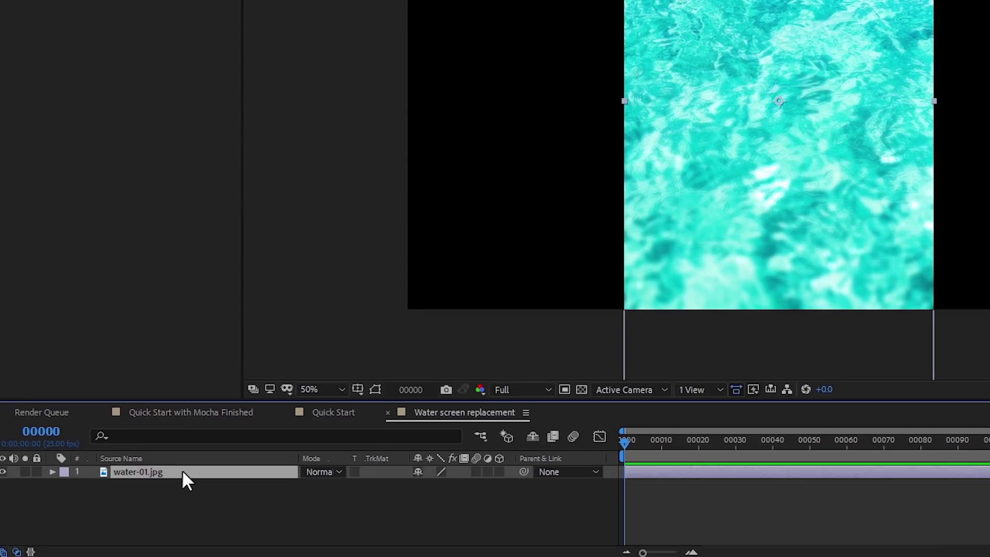
# Stretch the water image to fill the composition frame with Fit to Comp.
pyautogui.rightClick(126, 498)
pyautogui.moveTo(237, 272)
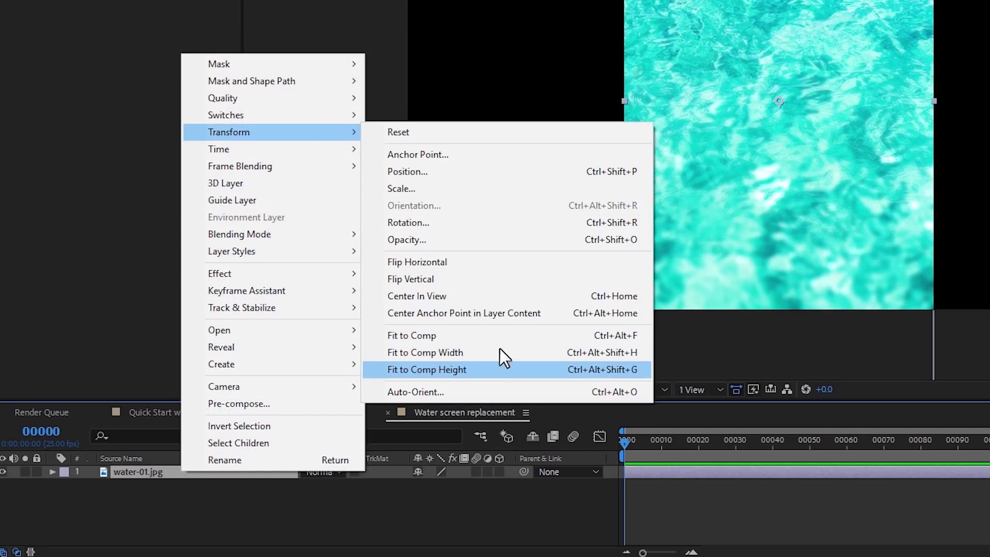
pyautogui.click(514, 336)
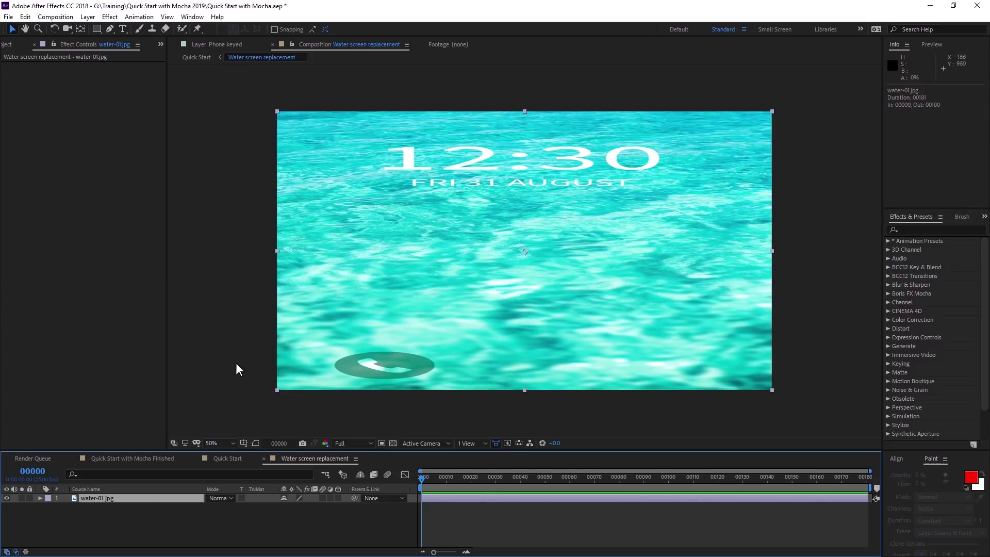
# Paste the tracked Corner Pin keyframes onto the water layer in the Quick Start comp and check them.
pyautogui.click(227, 458)
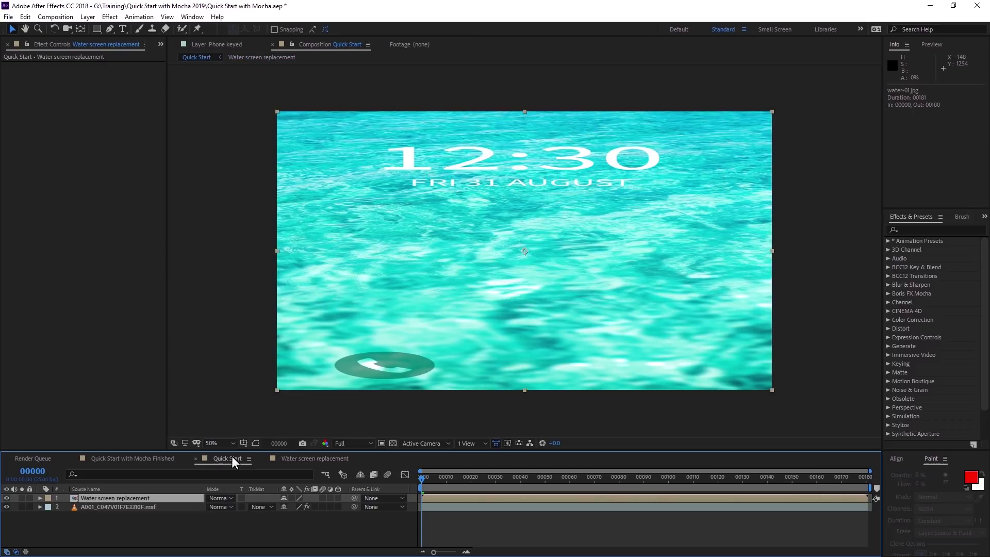
pyautogui.click(25, 17)
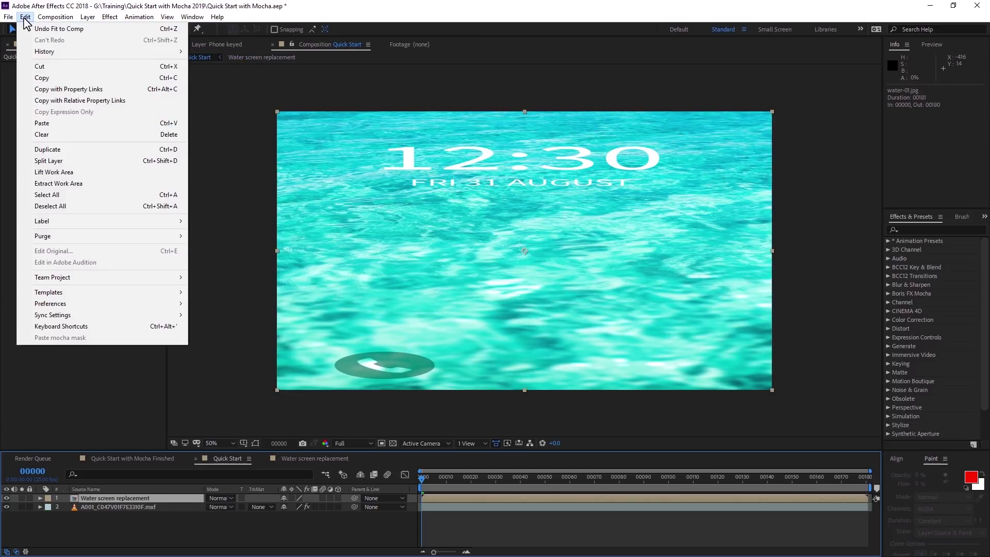
pyautogui.click(146, 129)
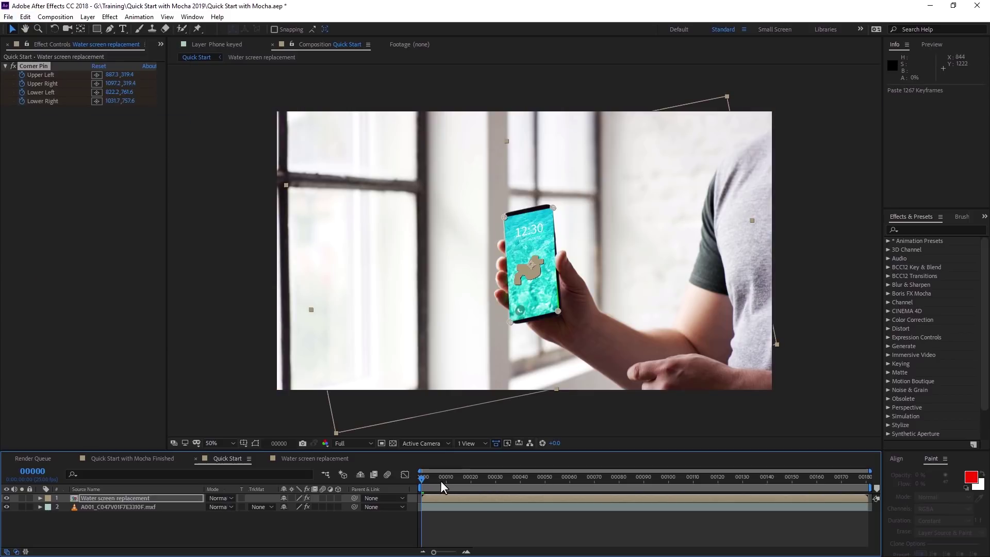
pyautogui.moveTo(431, 481); pyautogui.dragTo(505, 486)
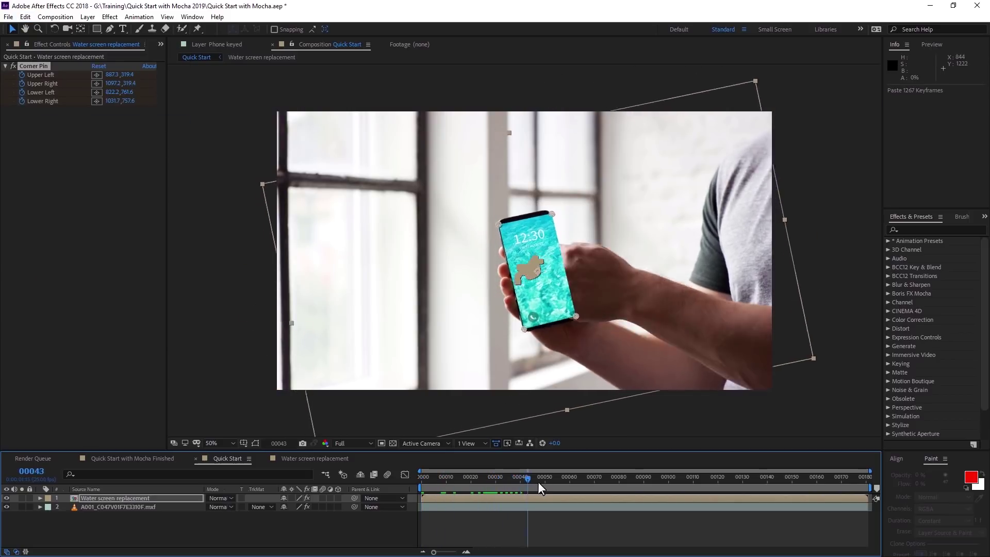
pyautogui.moveTo(539, 482); pyautogui.dragTo(580, 479)
# Enable motion blur, preview the pinned screen around frame 40, and move the footage layer above the water layer.
pyautogui.press('space')
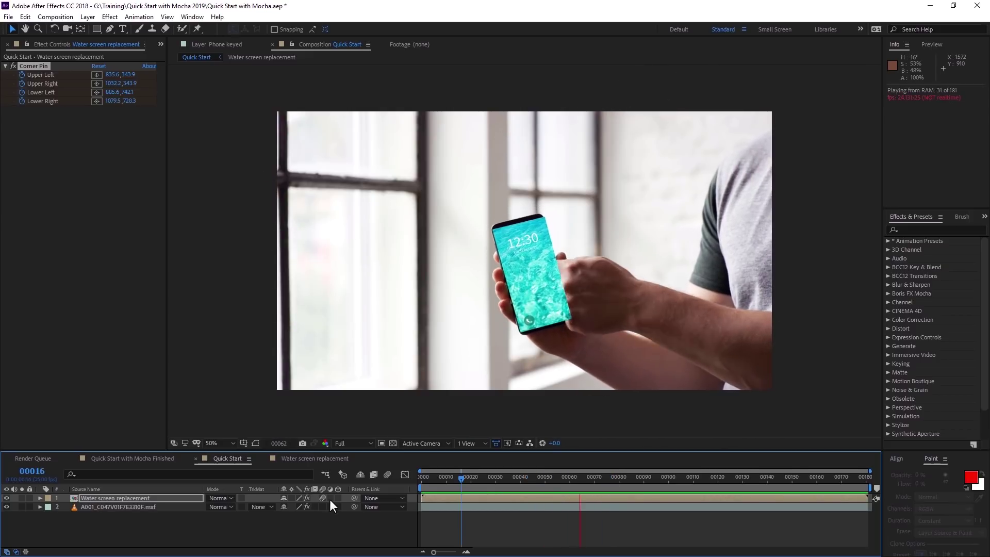
pyautogui.click(386, 474)
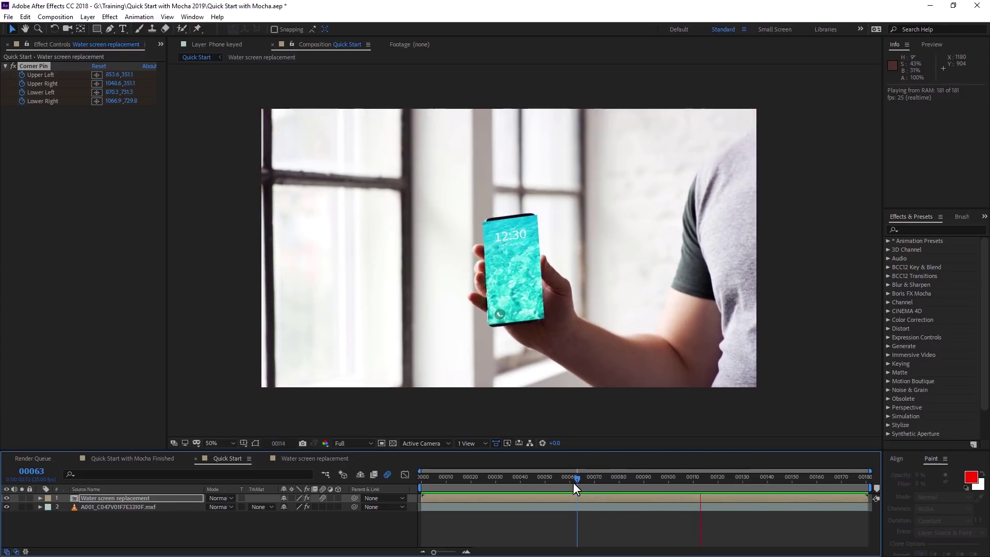
pyautogui.press('space')
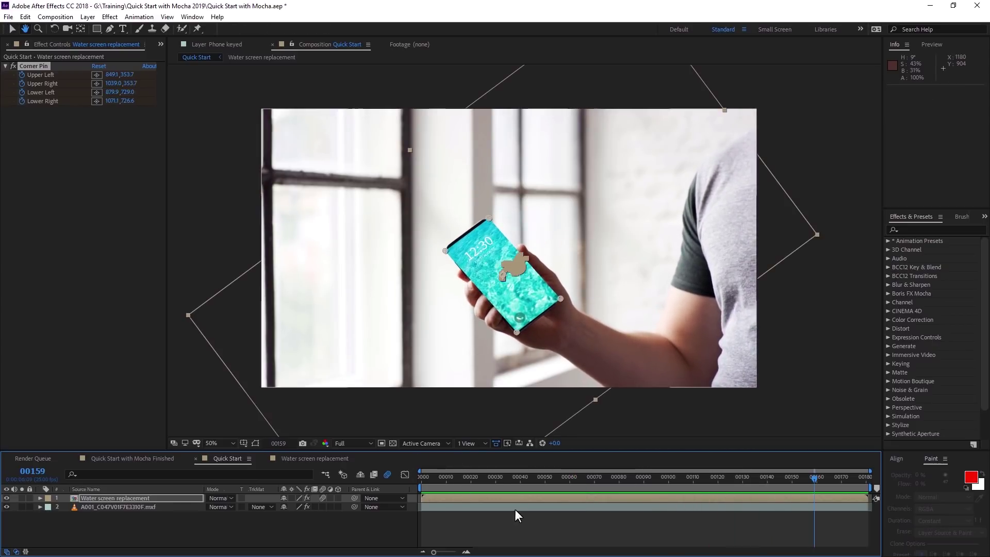
pyautogui.moveTo(521, 479)
pyautogui.mouseDown()
pyautogui.moveTo(538, 479)
pyautogui.moveTo(522, 481)
pyautogui.mouseUp()
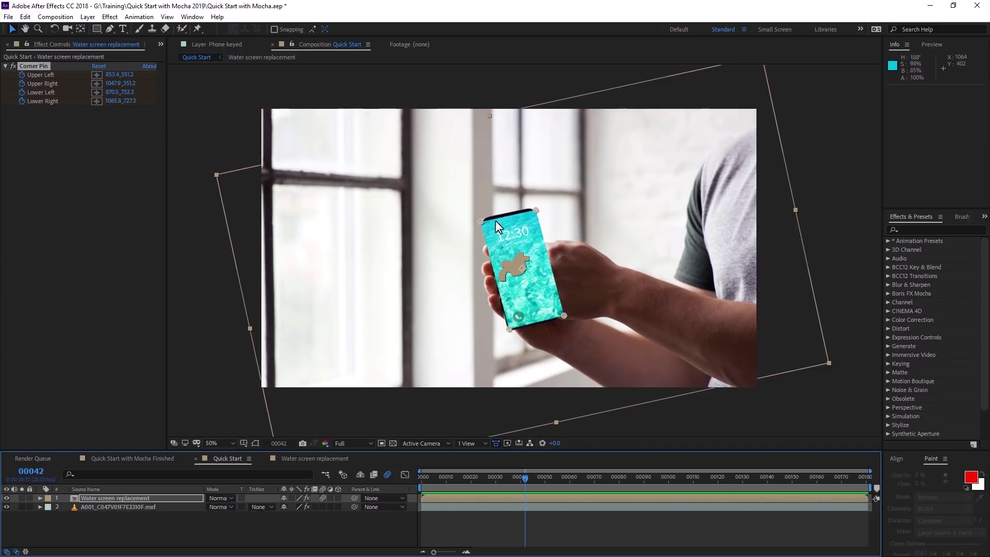
pyautogui.moveTo(515, 479)
pyautogui.mouseDown()
pyautogui.moveTo(492, 481)
pyautogui.moveTo(521, 480)
pyautogui.mouseUp()
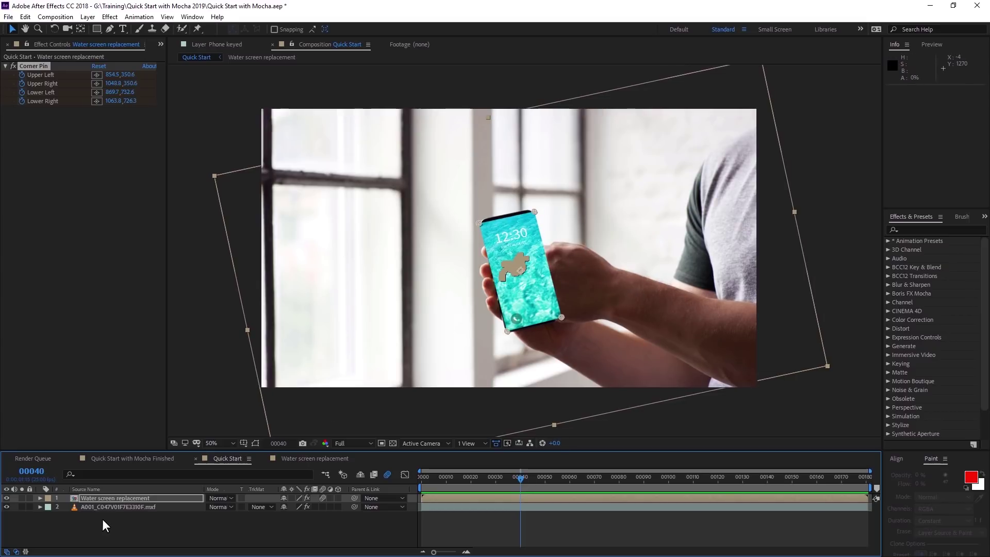
pyautogui.moveTo(119, 508)
pyautogui.mouseDown()
pyautogui.moveTo(132, 518)
pyautogui.moveTo(126, 498)
pyautogui.mouseUp()
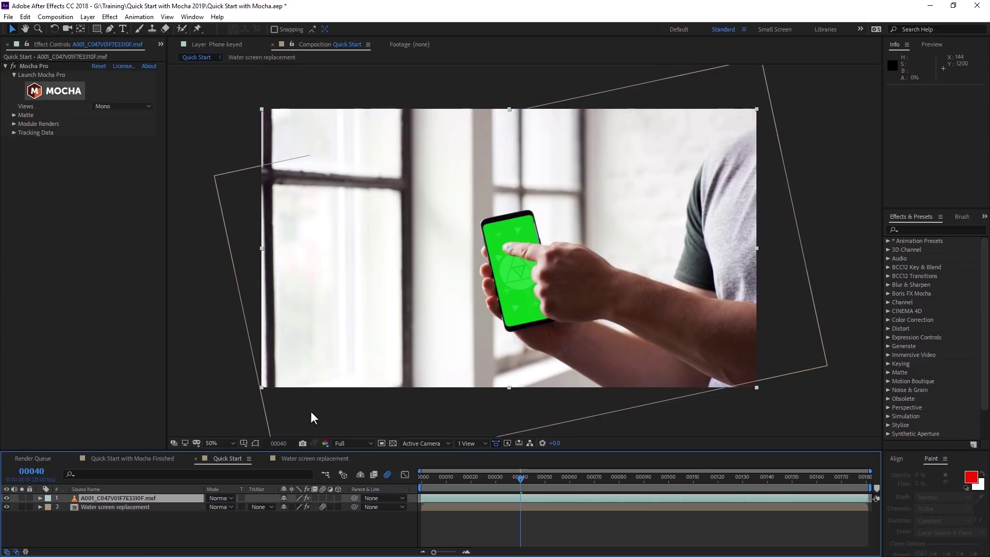
# Rename the footage layer 'Original' and key out its green with BCC Primatte Studio.
pyautogui.press('Return')
pyautogui.write('Original')
pyautogui.press('Return')
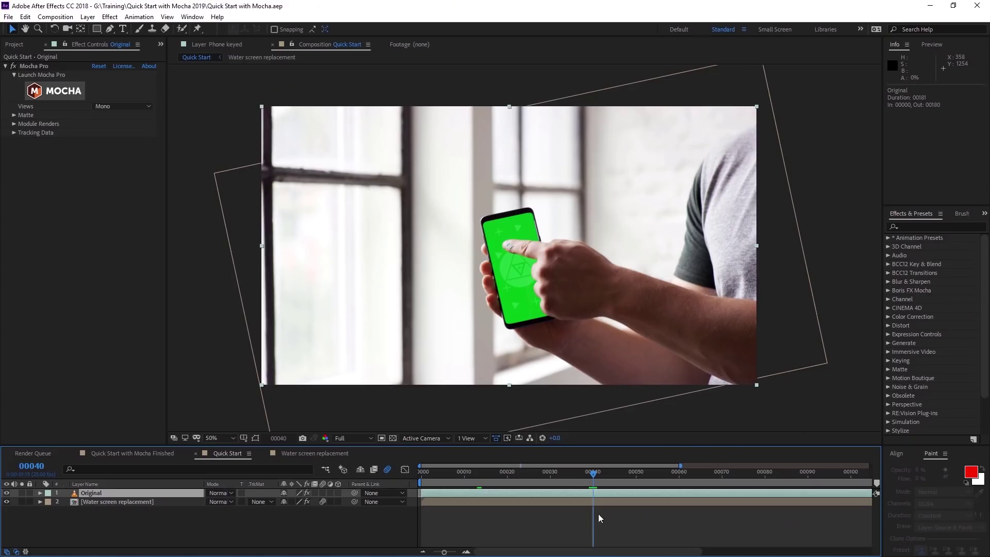
pyautogui.click(110, 17)
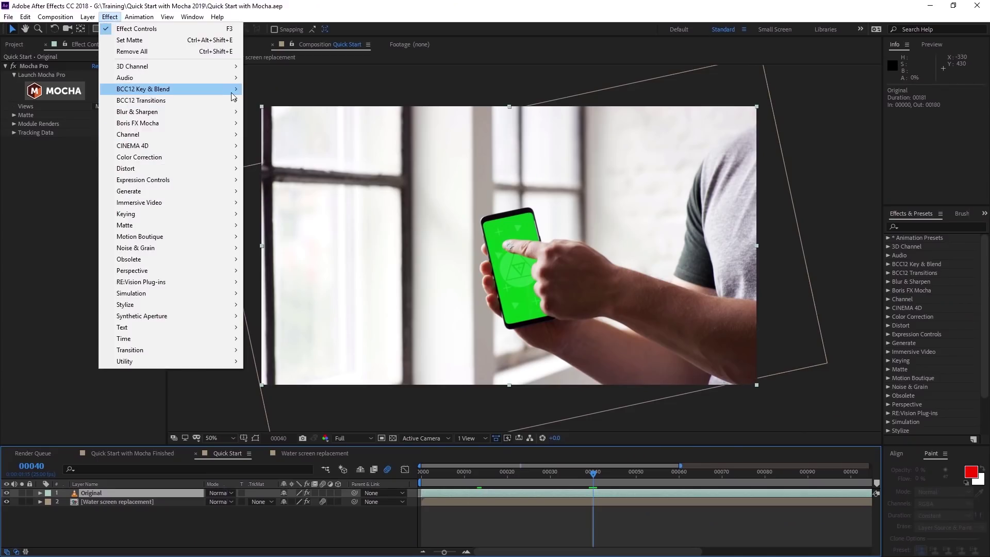
pyautogui.moveTo(233, 95)
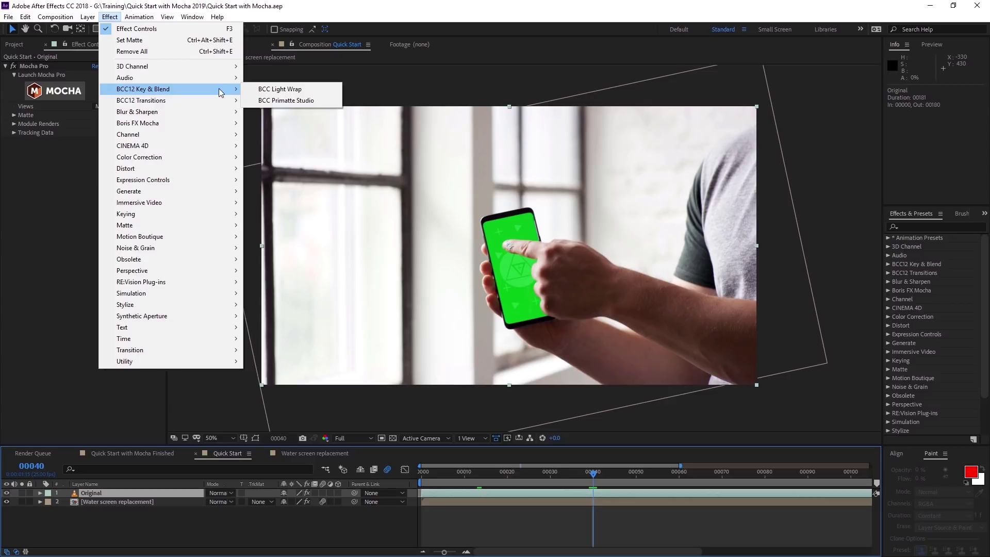
pyautogui.click(326, 107)
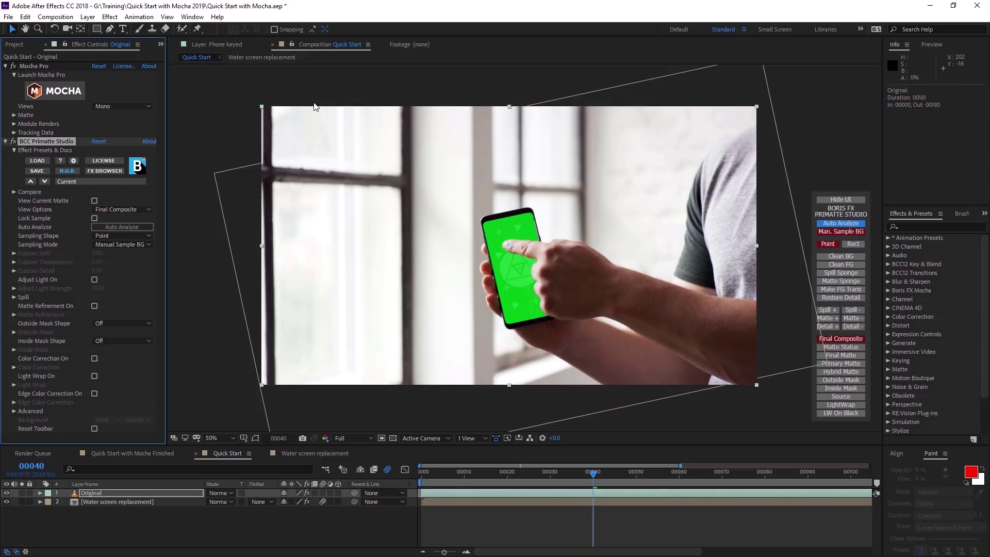
pyautogui.click(513, 224)
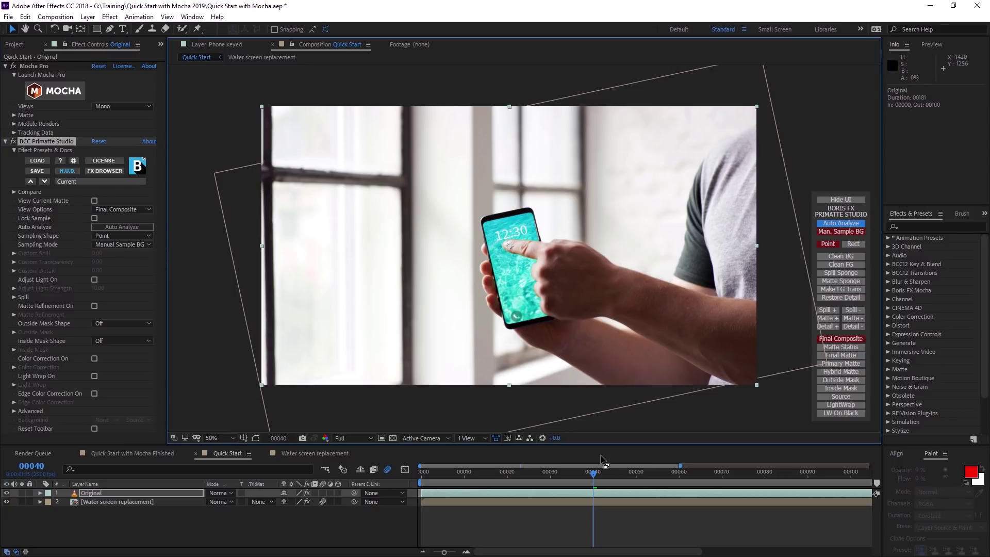
# Preview the keyed composite, then launch Mocha from Premiere Pro's Mocha Pro effect.
pyautogui.press('space')
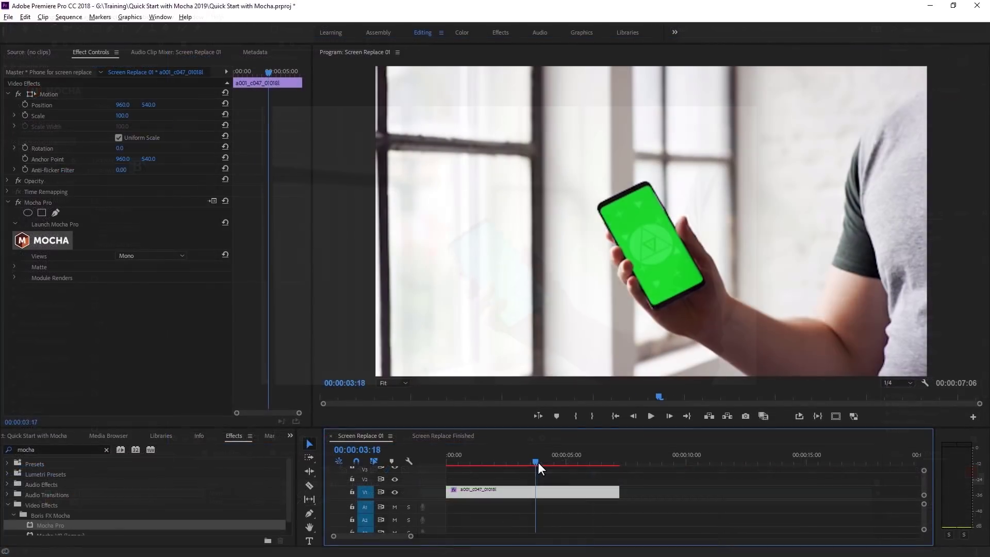
pyautogui.moveTo(537, 462); pyautogui.dragTo(509, 462)
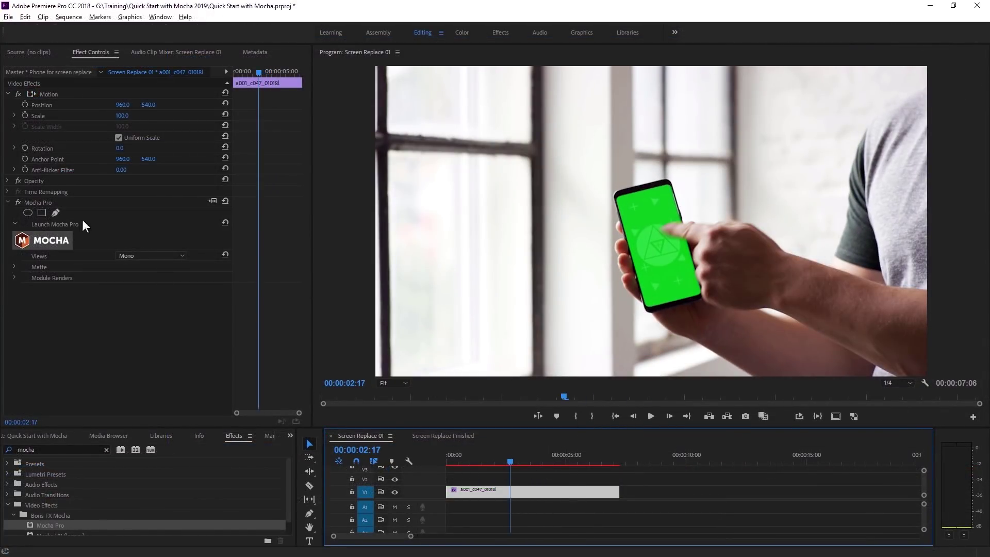
pyautogui.click(51, 240)
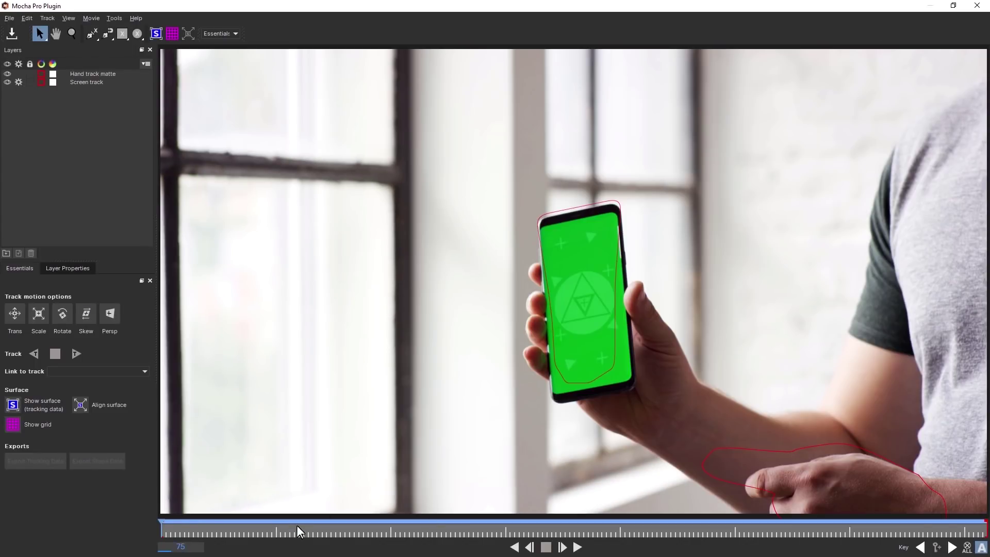
pyautogui.moveTo(298, 531); pyautogui.dragTo(553, 537)
pyautogui.click(87, 82)
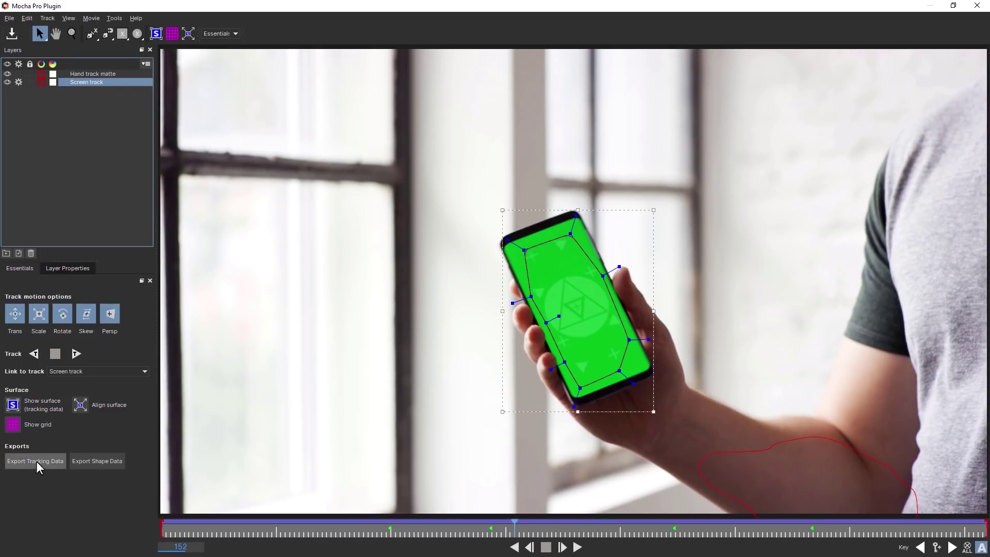
pyautogui.click(35, 461)
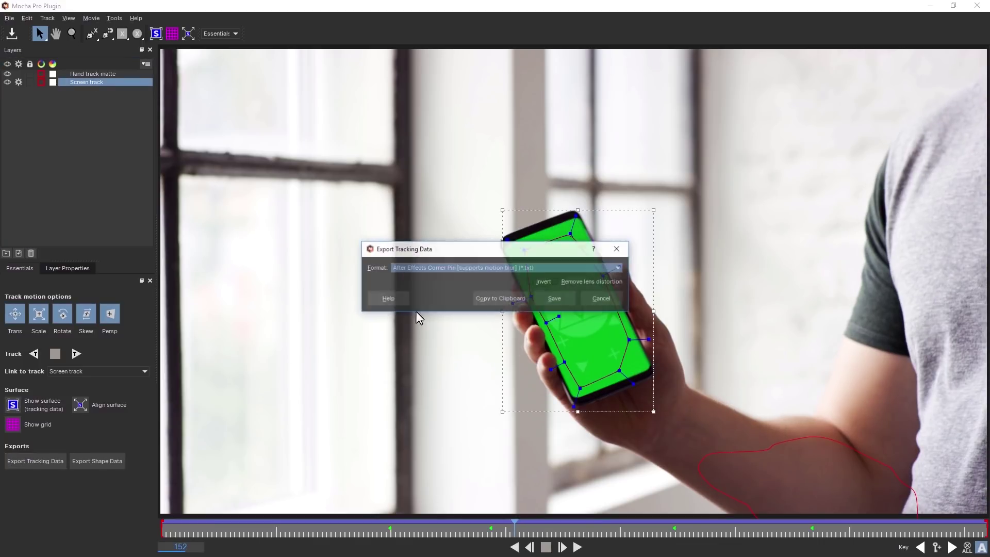
pyautogui.click(615, 267)
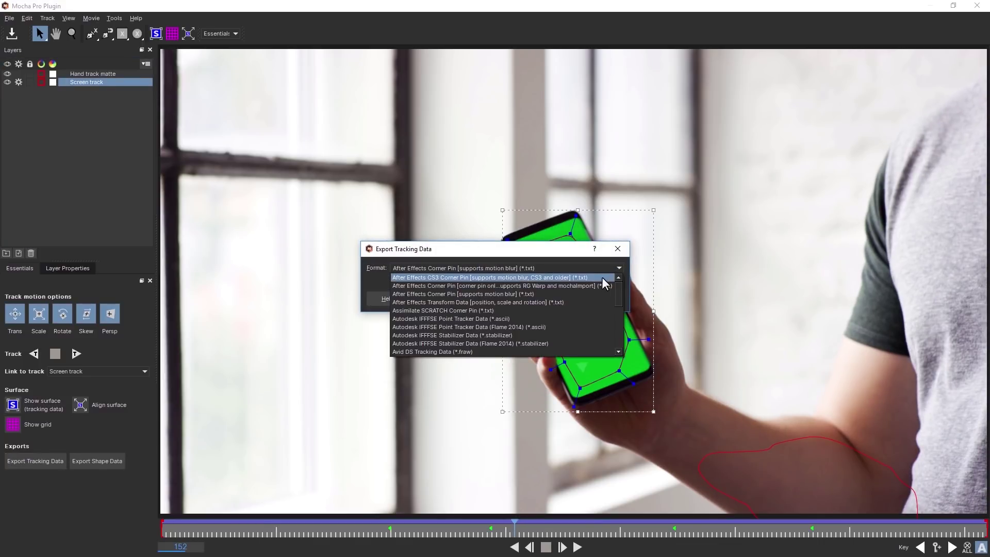
pyautogui.click(565, 346)
pyautogui.click(500, 299)
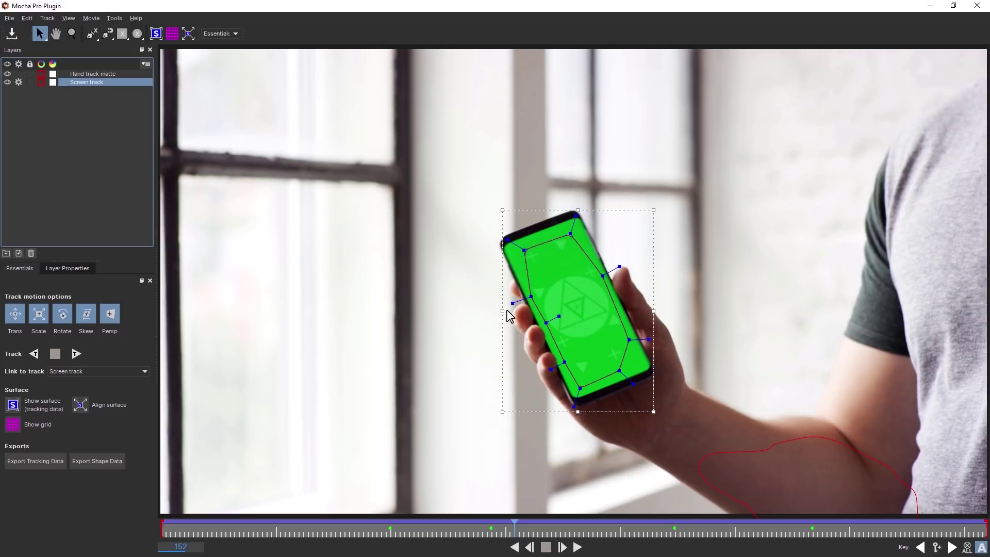
# Try the Logo and then Grid16x16 insert clips on the tracked phone screen.
pyautogui.click(67, 266)
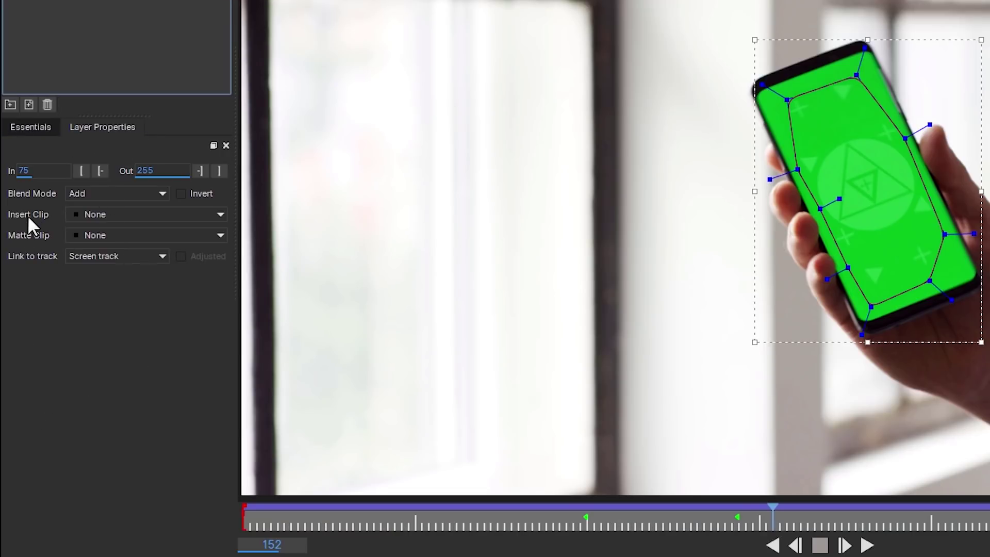
pyautogui.click(116, 214)
pyautogui.click(116, 279)
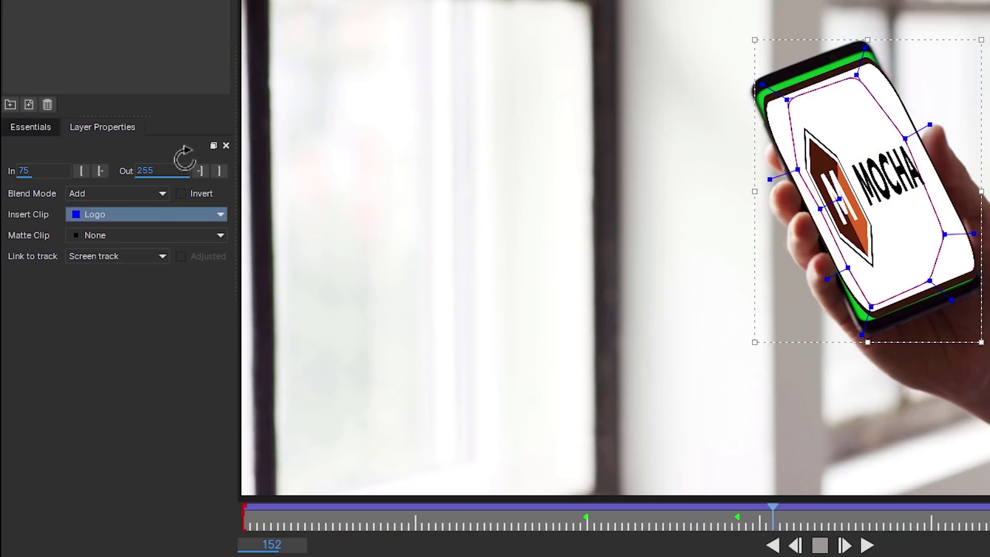
pyautogui.moveTo(784, 521); pyautogui.dragTo(624, 515)
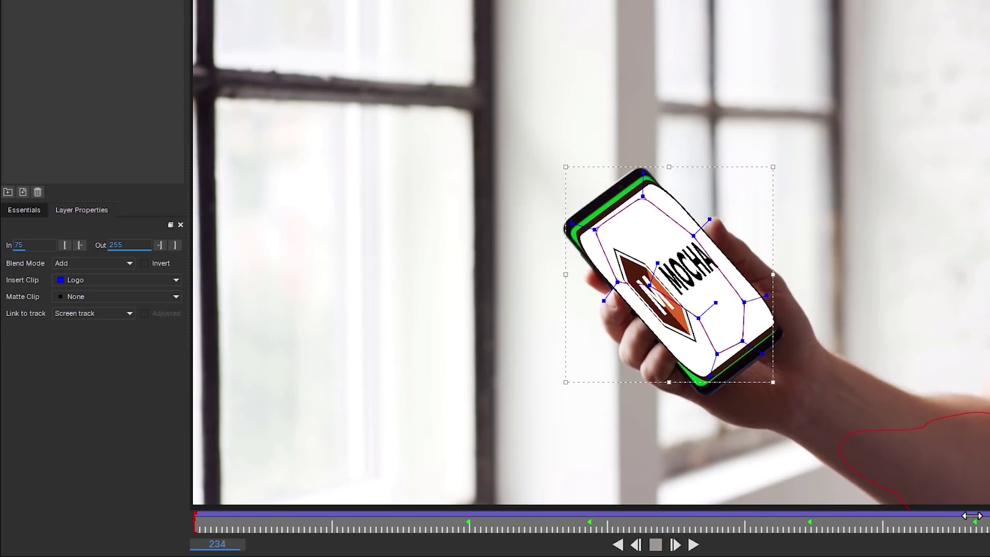
pyautogui.click(116, 280)
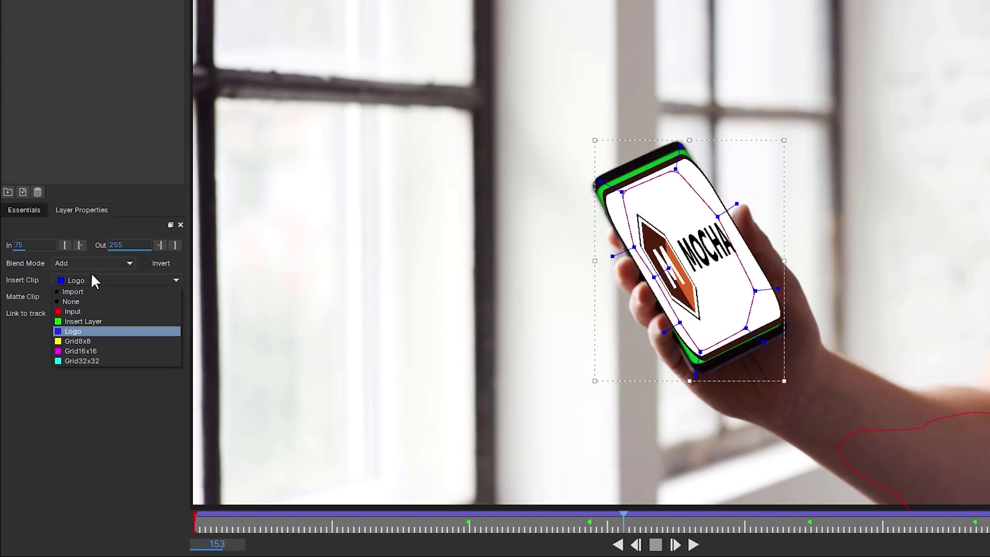
pyautogui.click(84, 349)
# Import water-01.jpg as the custom insert clip.
pyautogui.click(108, 280)
pyautogui.click(97, 291)
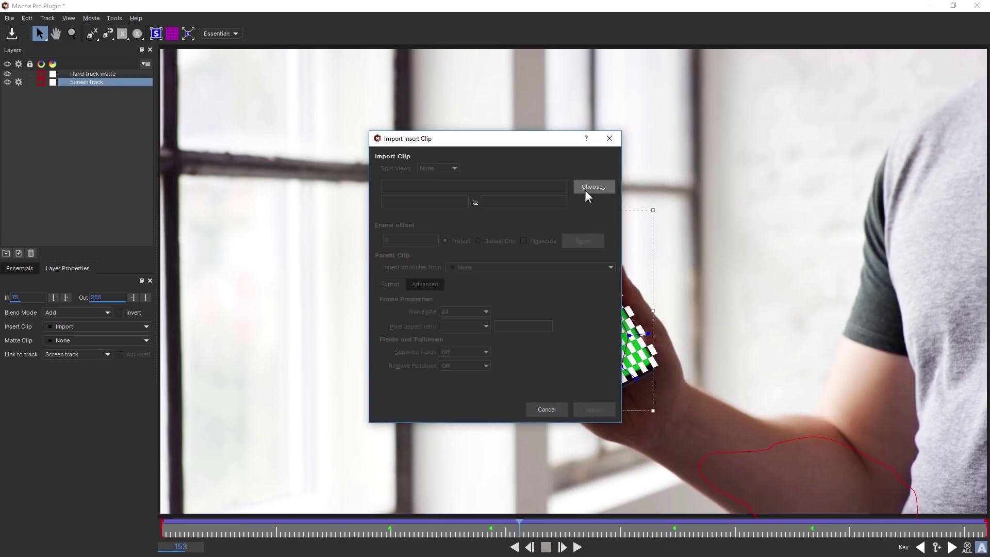
pyautogui.click(591, 186)
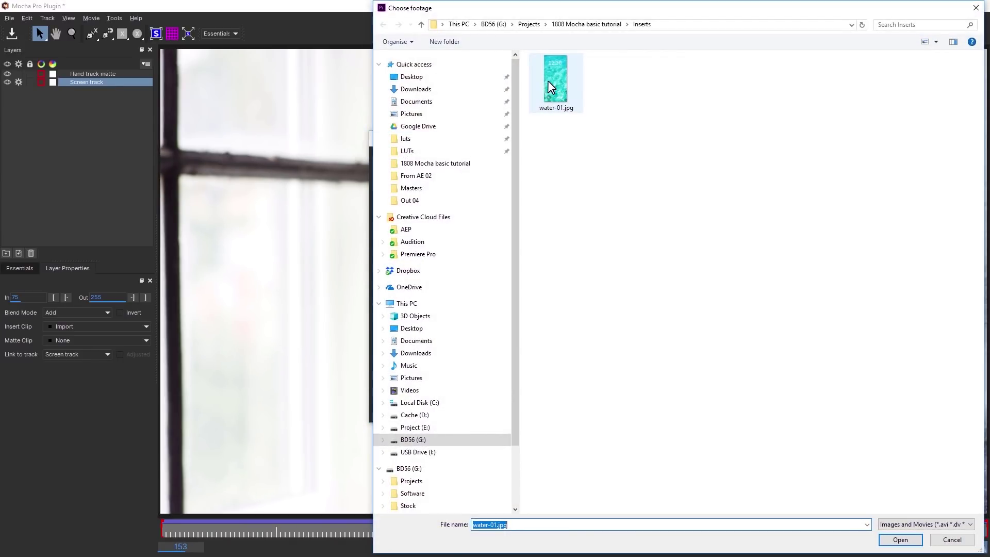
pyautogui.doubleClick(554, 85)
pyautogui.press('Return')
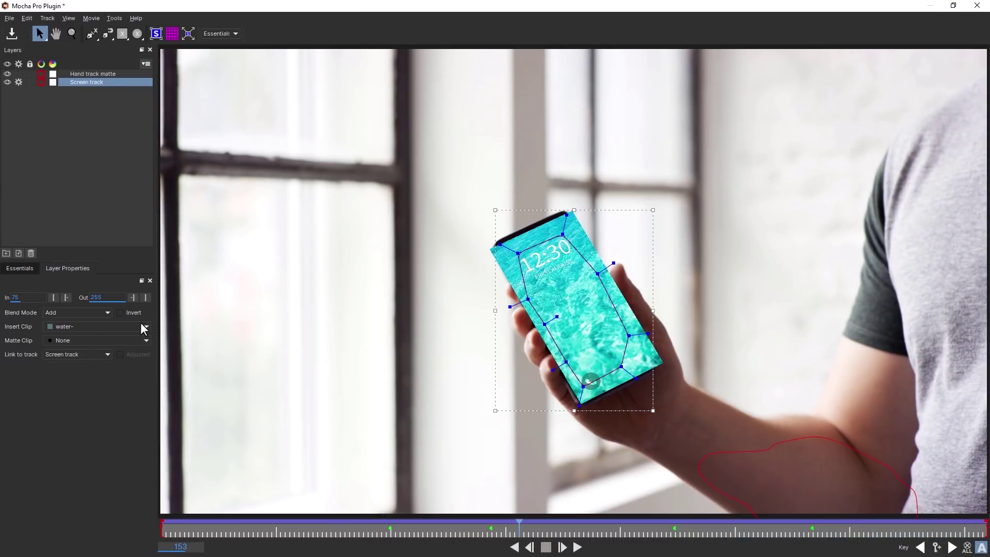
# Switch the insert to Insert Layer, then back to the water image, checking frame 132 and earlier.
pyautogui.click(144, 326)
pyautogui.click(103, 341)
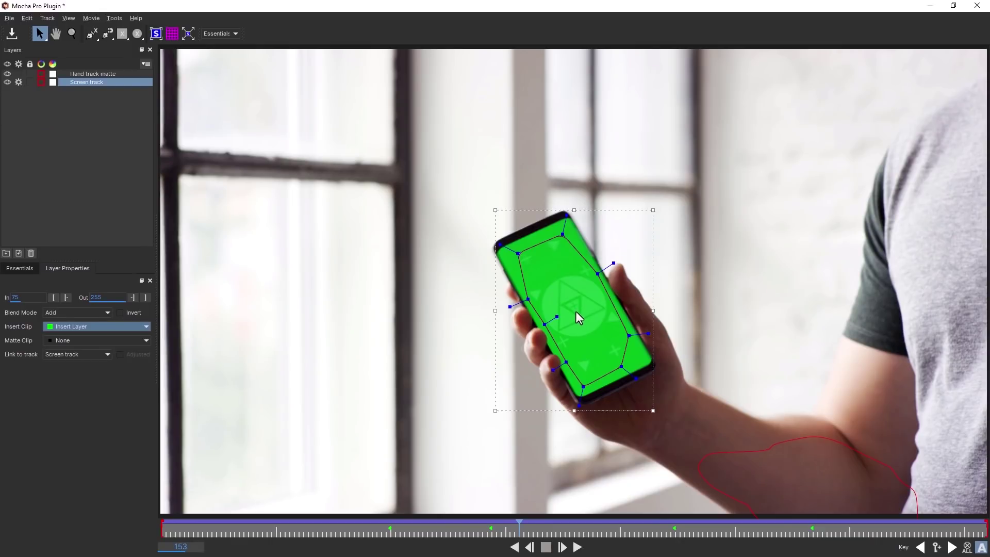
pyautogui.click(101, 327)
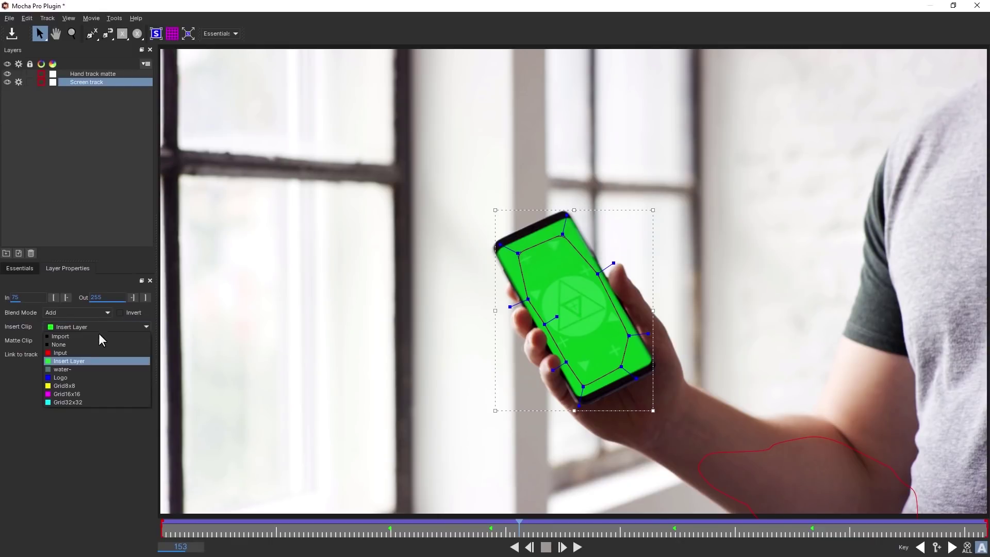
pyautogui.click(106, 375)
pyautogui.click(416, 530)
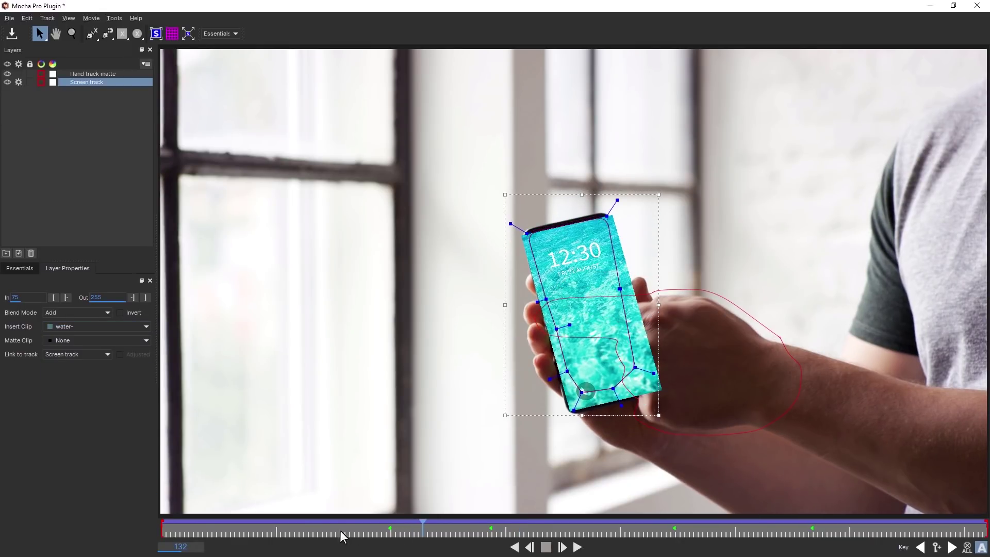
pyautogui.moveTo(422, 526); pyautogui.dragTo(253, 526)
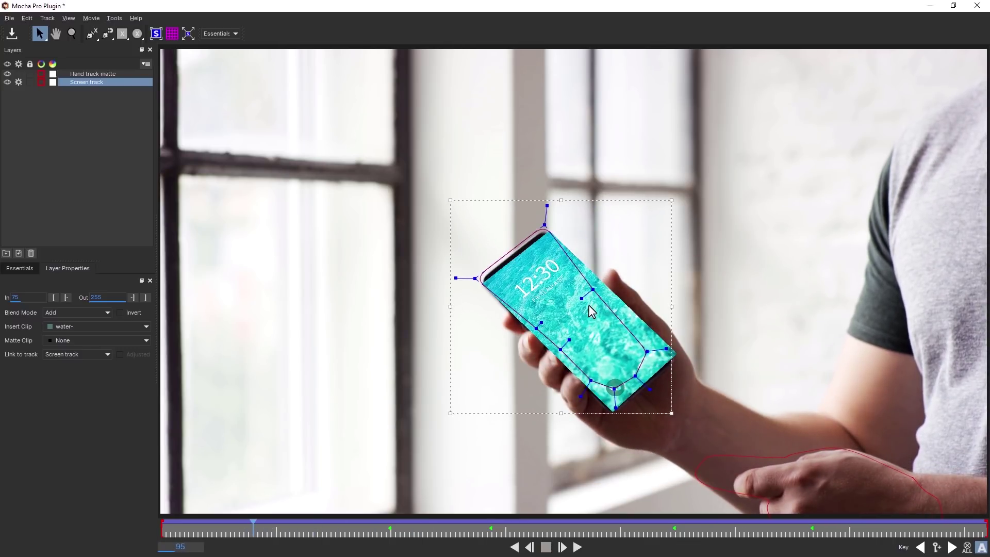
# Switch to the Classic workspace and tick Motion Blur in the Insert render settings.
pyautogui.click(230, 34)
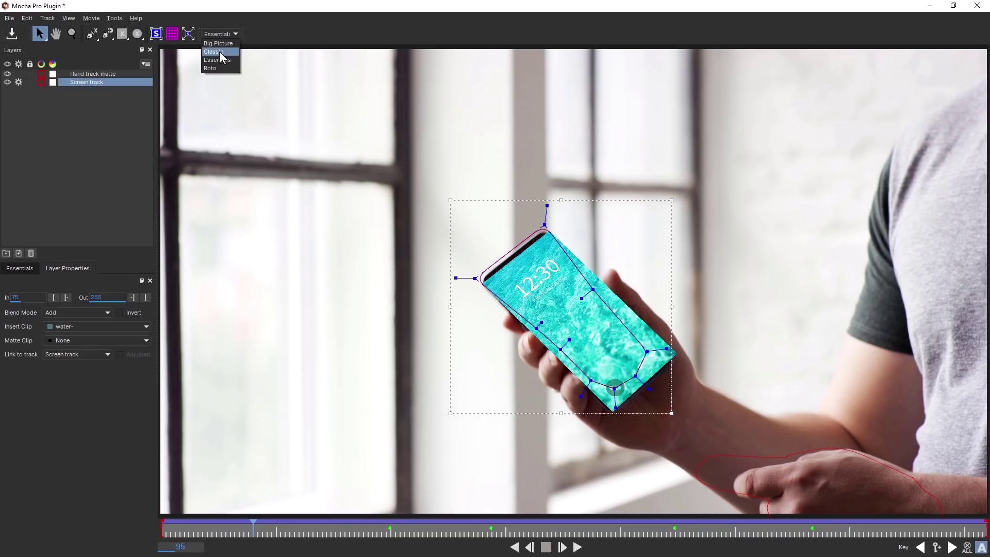
pyautogui.click(441, 104)
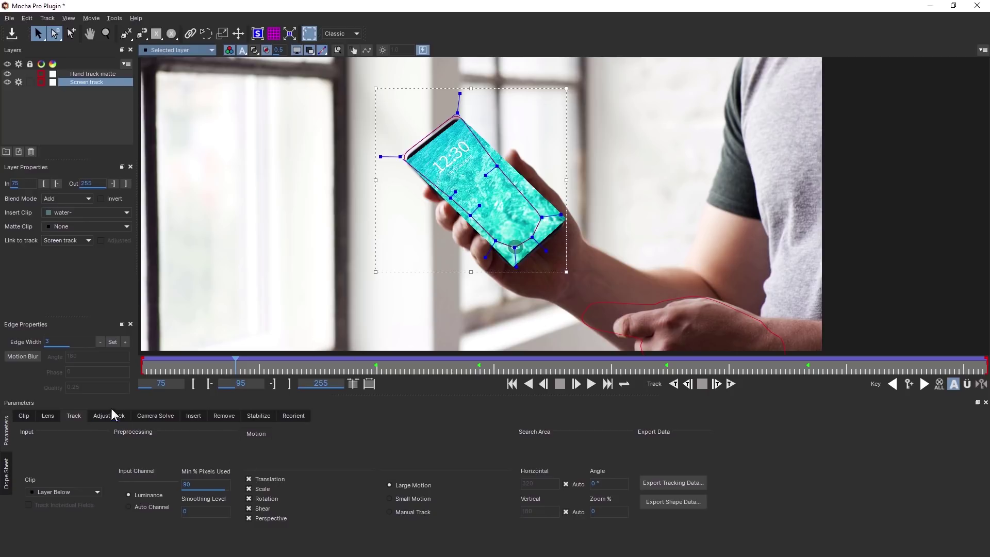
pyautogui.click(194, 416)
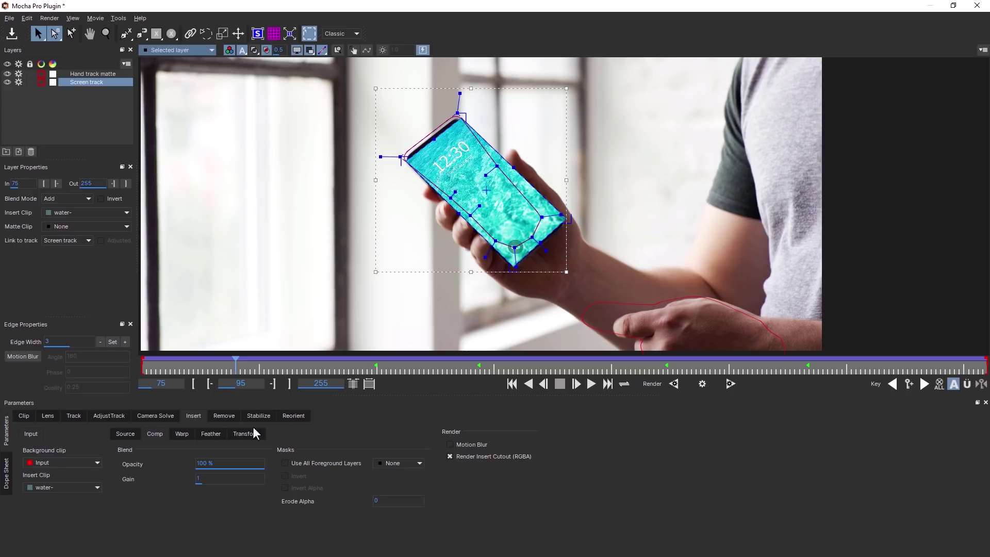
pyautogui.click(465, 446)
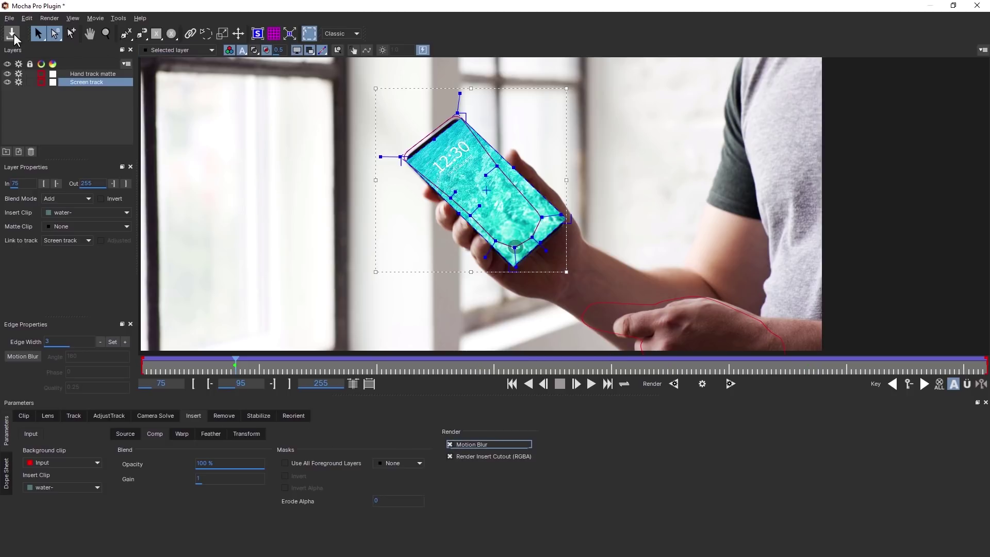
# Exit Mocha and enable Module Renders with the module set to Insert: Cutout.
pyautogui.click(9, 18)
pyautogui.click(55, 194)
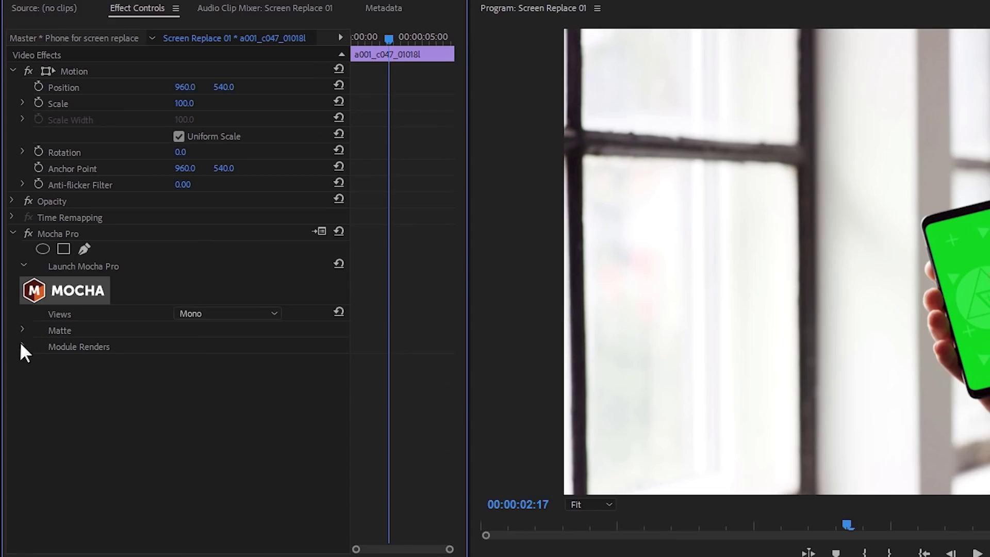
pyautogui.click(22, 347)
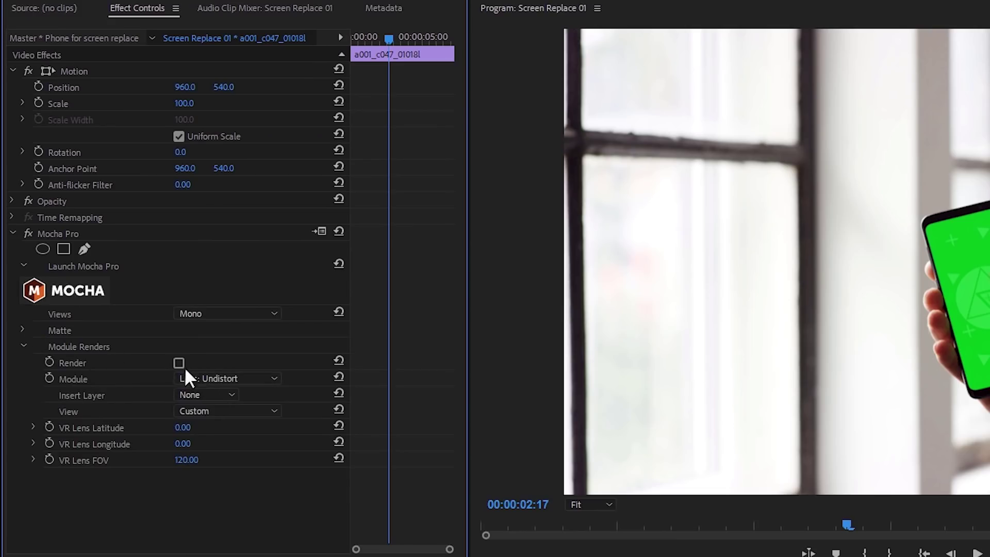
pyautogui.click(178, 363)
pyautogui.click(222, 376)
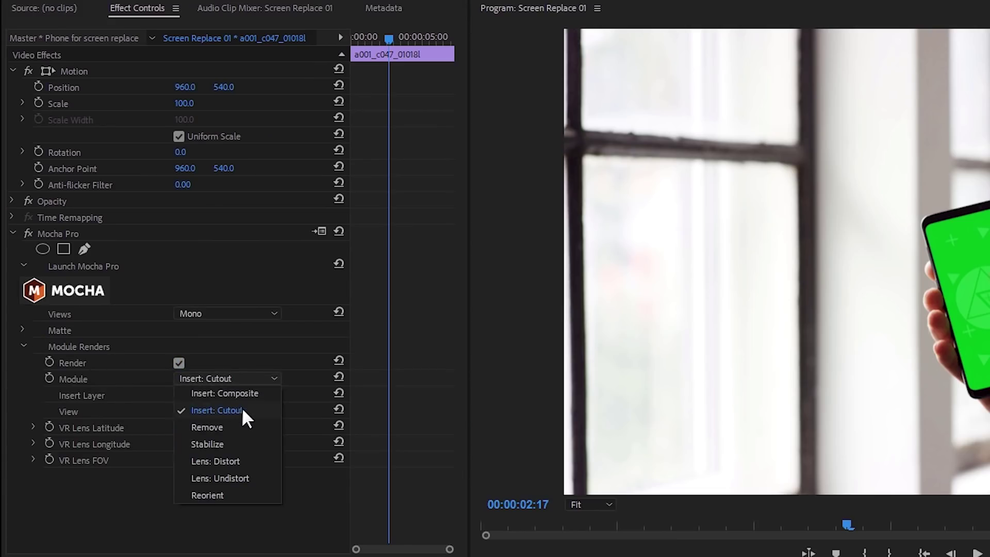
pyautogui.click(242, 407)
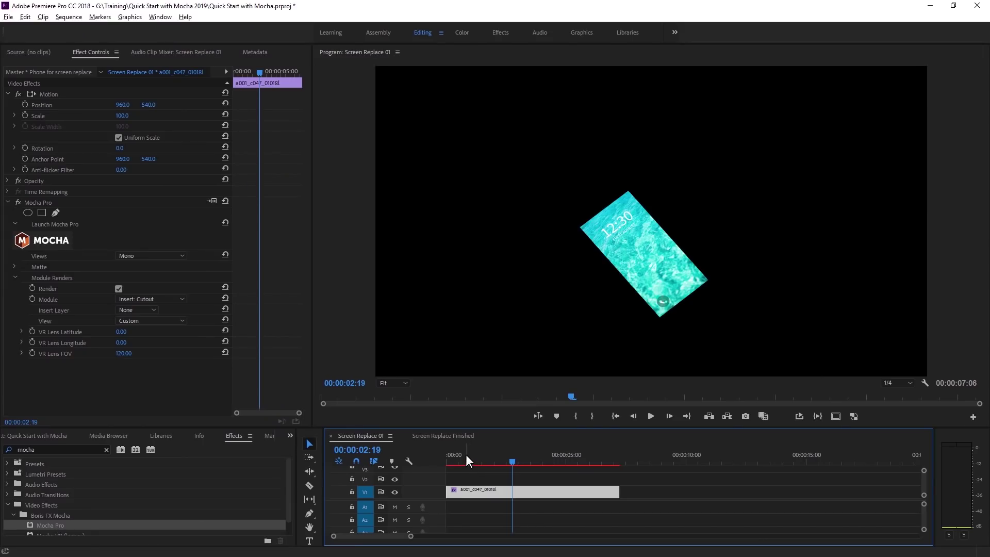
# Duplicate the phone clip onto track V2 near 00:00:00:14.
pyautogui.click(461, 455)
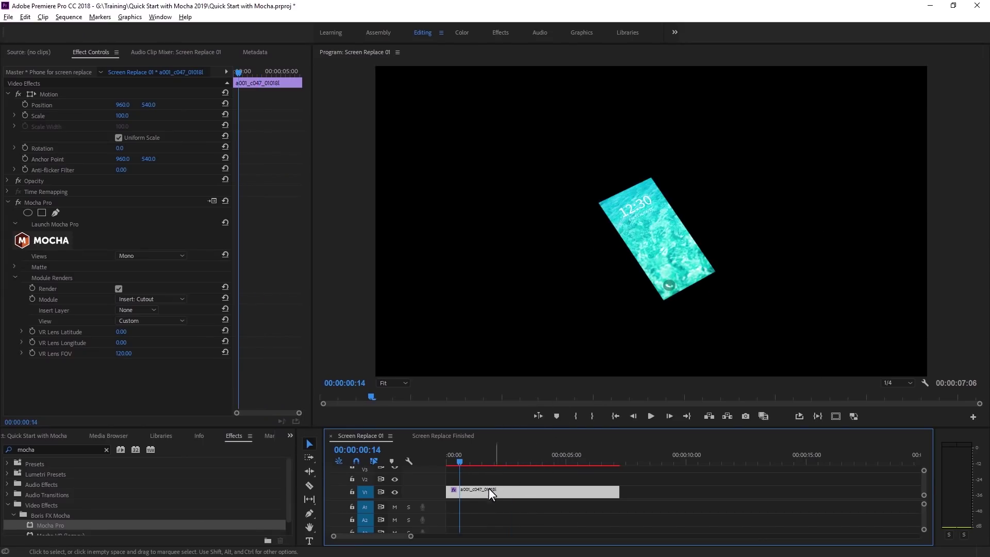
pyautogui.moveTo(486, 492)
pyautogui.mouseDown()
pyautogui.moveTo(478, 494)
pyautogui.moveTo(481, 484)
pyautogui.mouseUp()
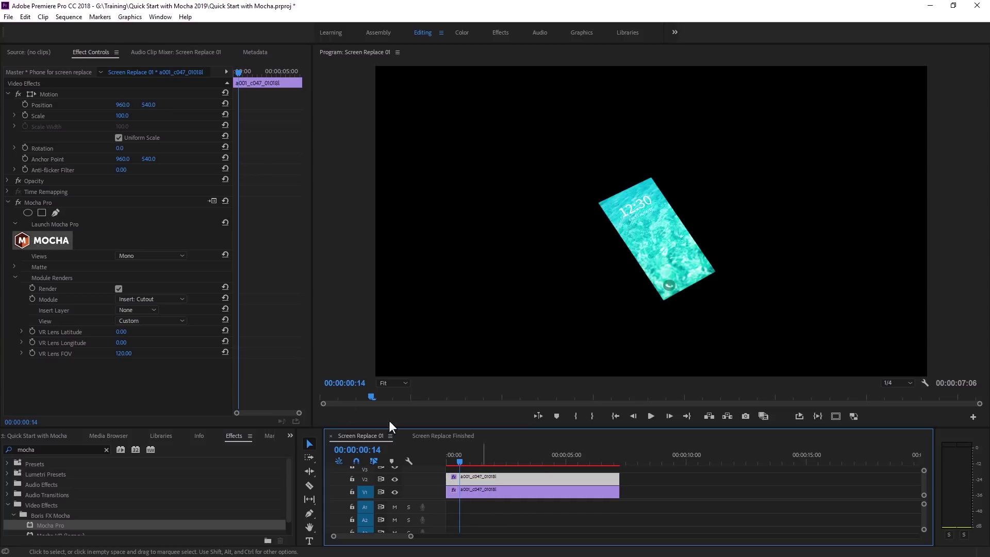
pyautogui.click(44, 203)
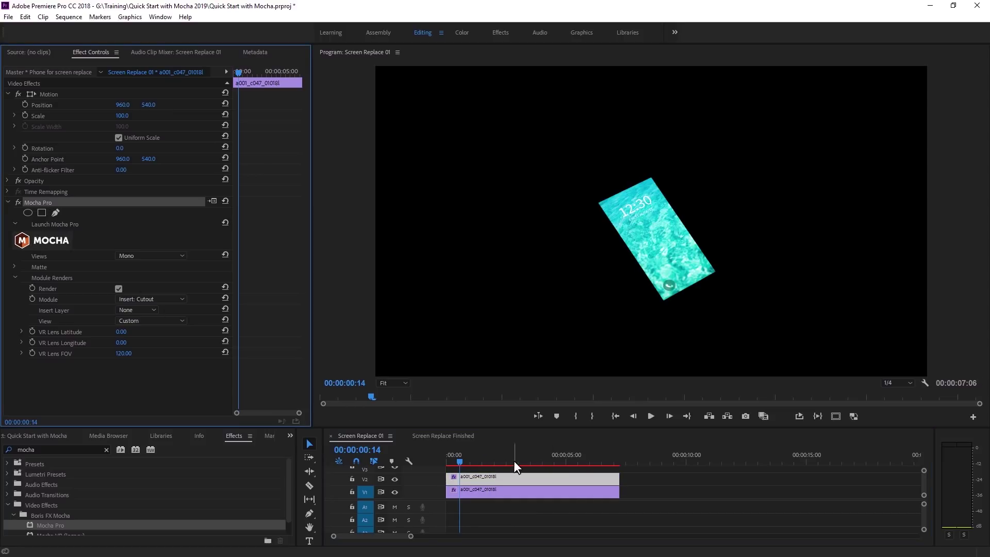
# Replace Mocha Pro on the V1 clip with BCC Primatte Studio and sample the green screen.
pyautogui.press('Delete')
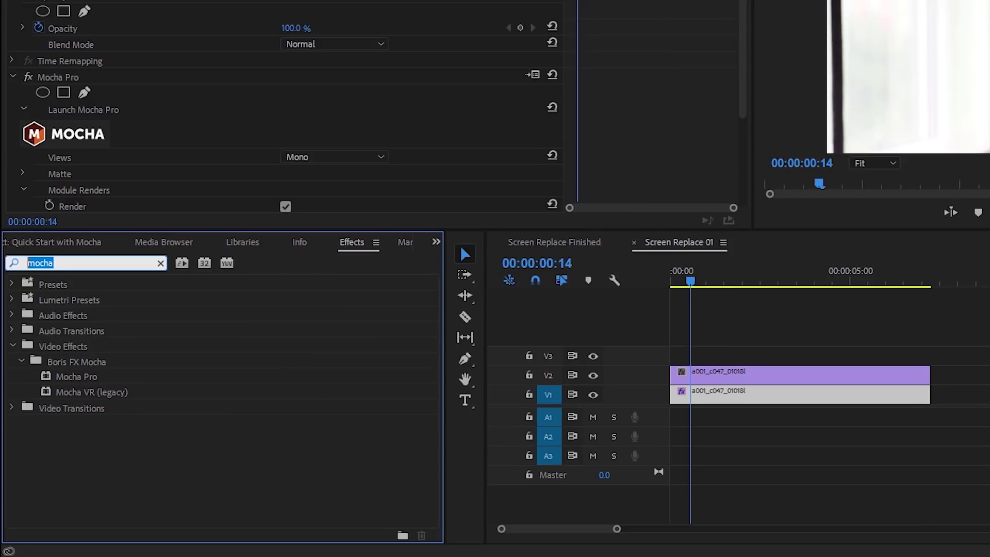
pyautogui.write('primatt')
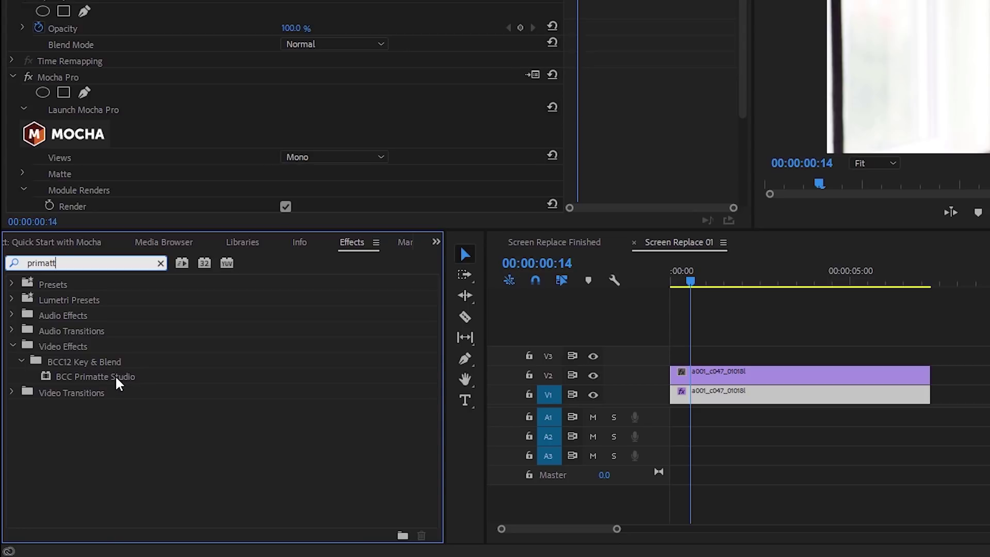
pyautogui.moveTo(116, 381); pyautogui.dragTo(772, 387)
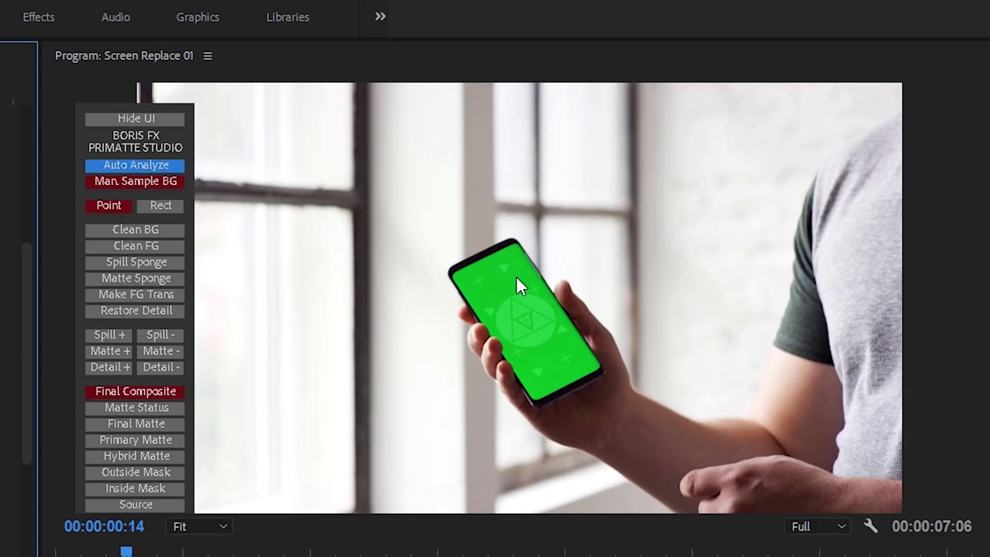
pyautogui.moveTo(515, 275); pyautogui.dragTo(526, 341)
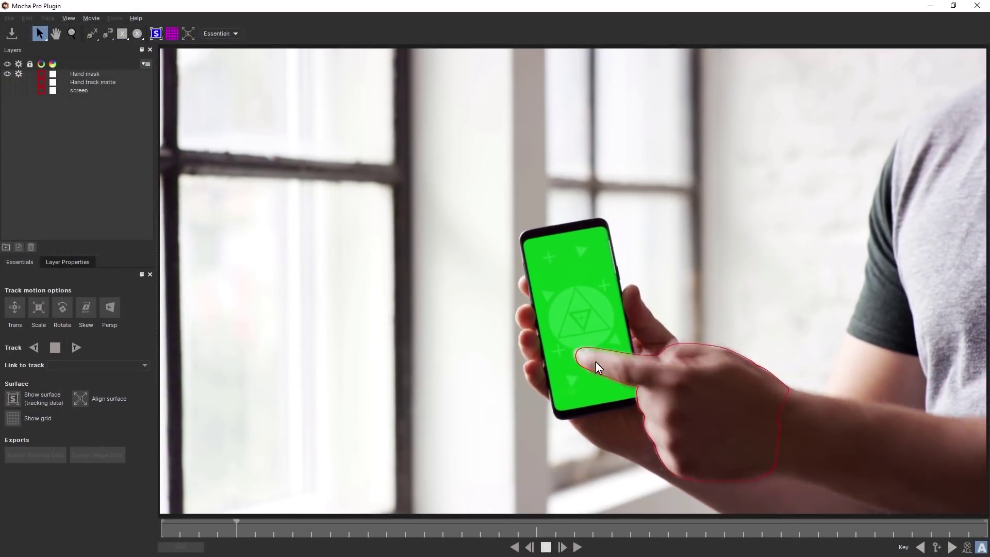
# Scrub the timeline to review the Hand mask track, then open the File menu.
pyautogui.moveTo(631, 522); pyautogui.dragTo(710, 527)
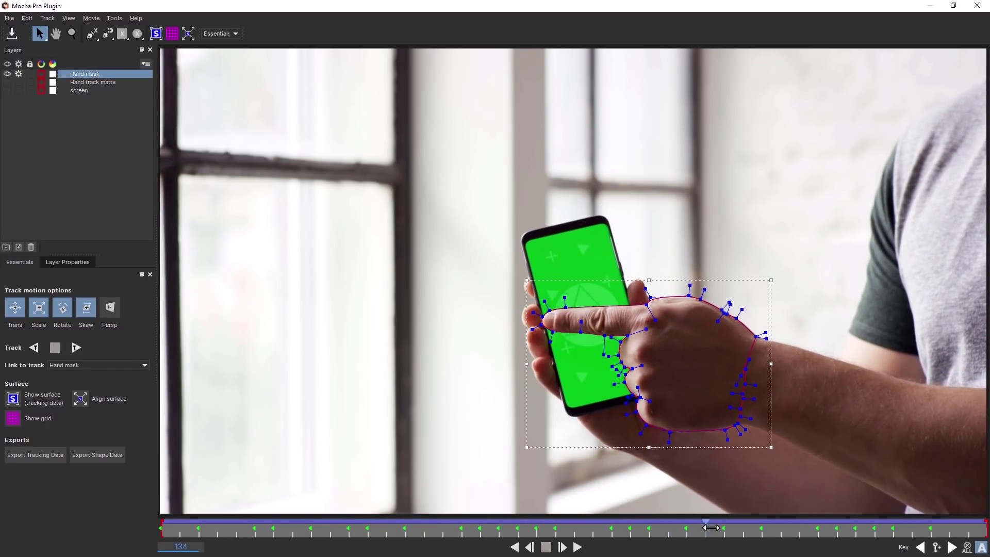
pyautogui.click(9, 18)
# Return to After Effects, toggle View Matte in Mocha Pro 2, and enable Apply Matte.
pyautogui.click(65, 196)
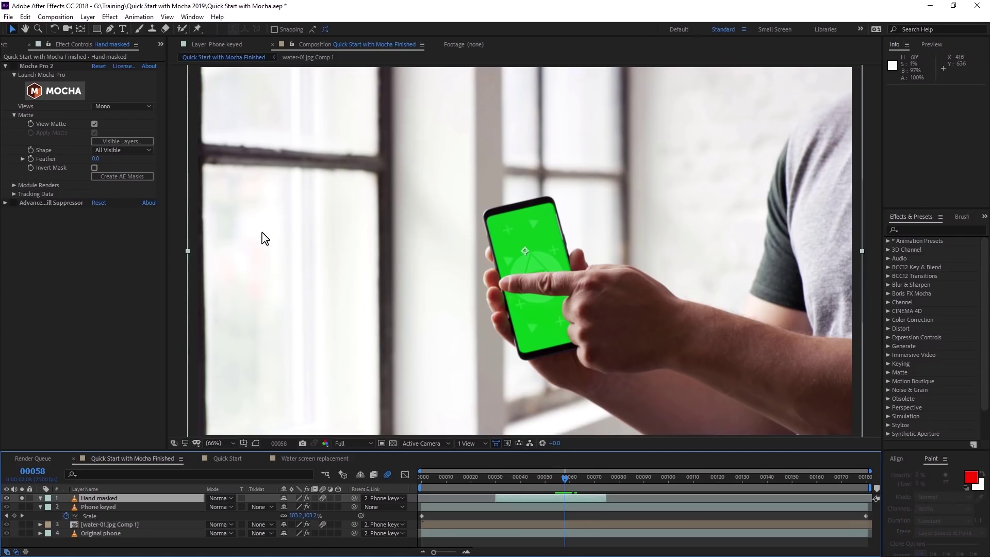
pyautogui.click(15, 66)
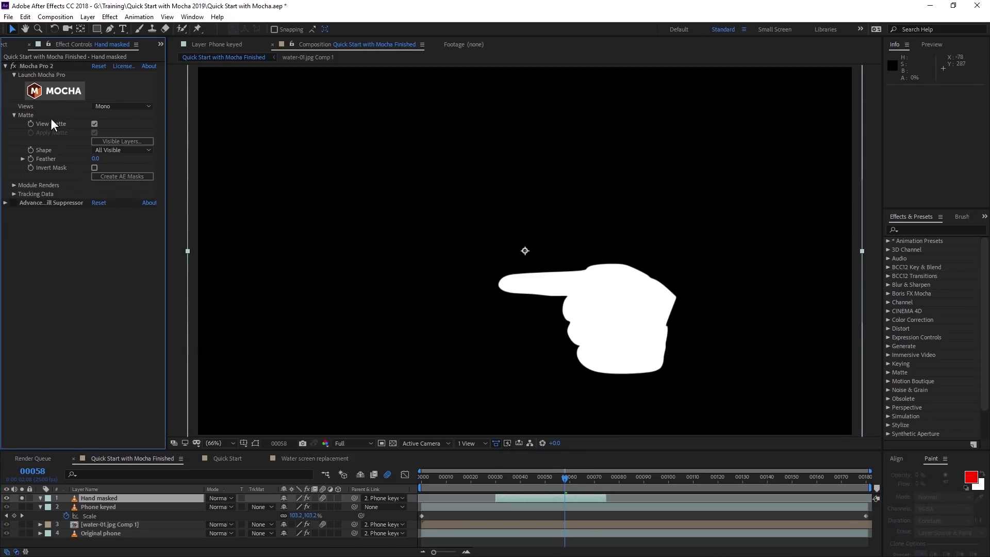
pyautogui.click(95, 124)
pyautogui.click(95, 124)
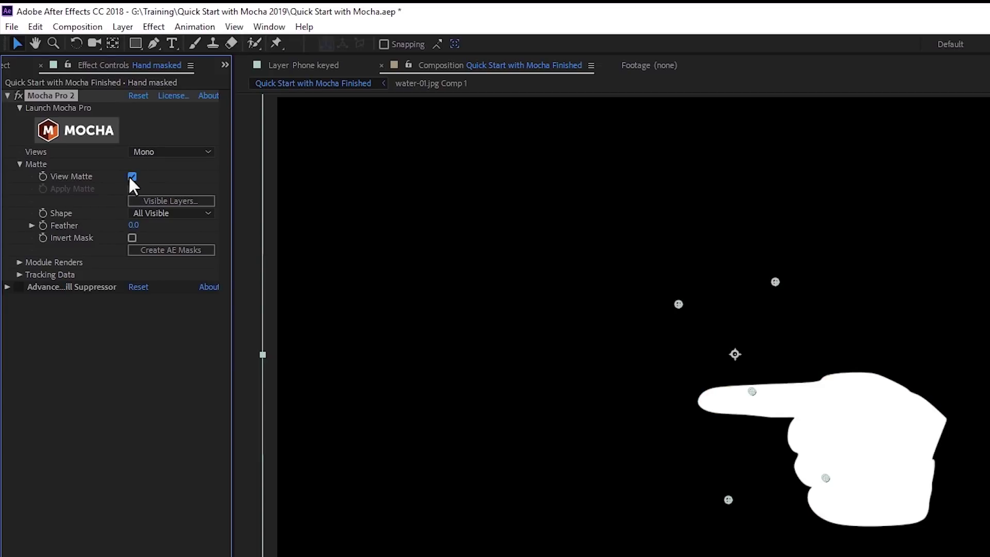
pyautogui.click(130, 176)
pyautogui.click(131, 176)
pyautogui.click(131, 176)
pyautogui.click(132, 188)
# Create AE masks from the hand shape and preview the masked hand to the layer's end.
pyautogui.click(181, 250)
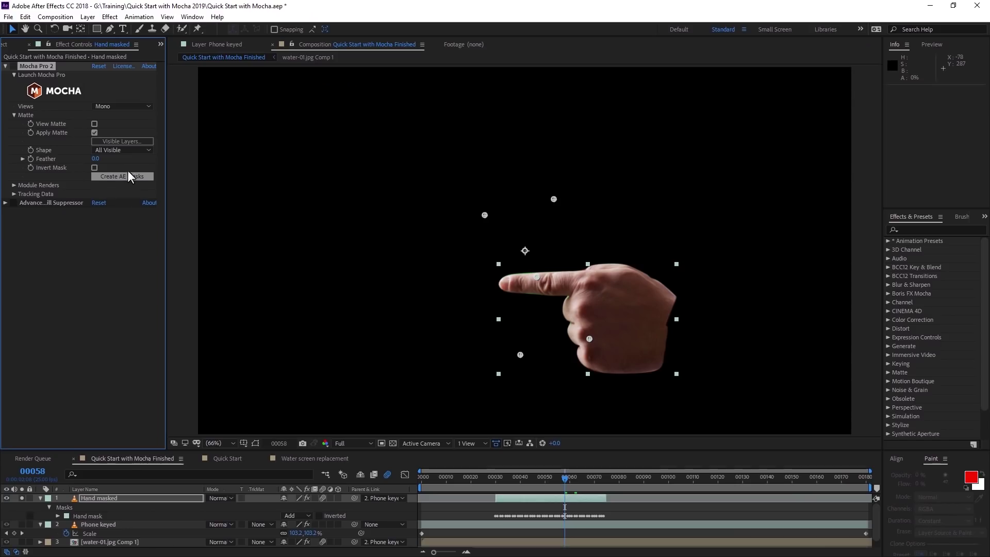
pyautogui.moveTo(525, 478); pyautogui.dragTo(558, 482)
pyautogui.click(141, 317)
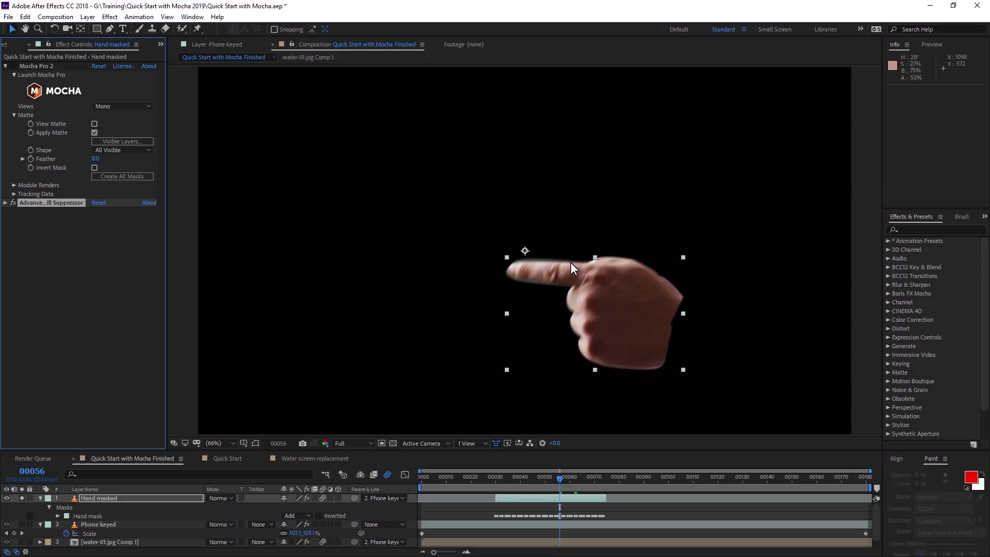
pyautogui.hotkey('ctrl', 'alt', 'b')
pyautogui.press('o')
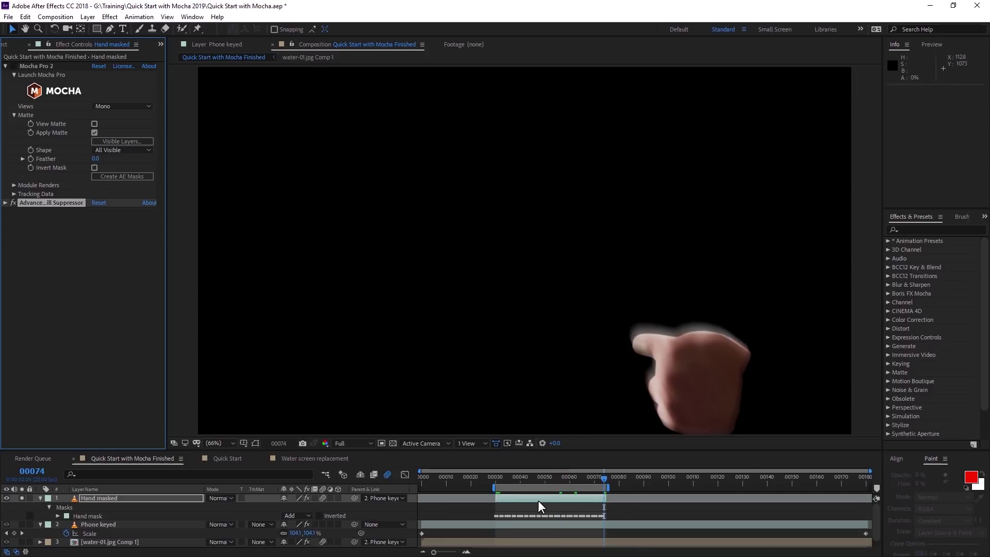
pyautogui.press('space')
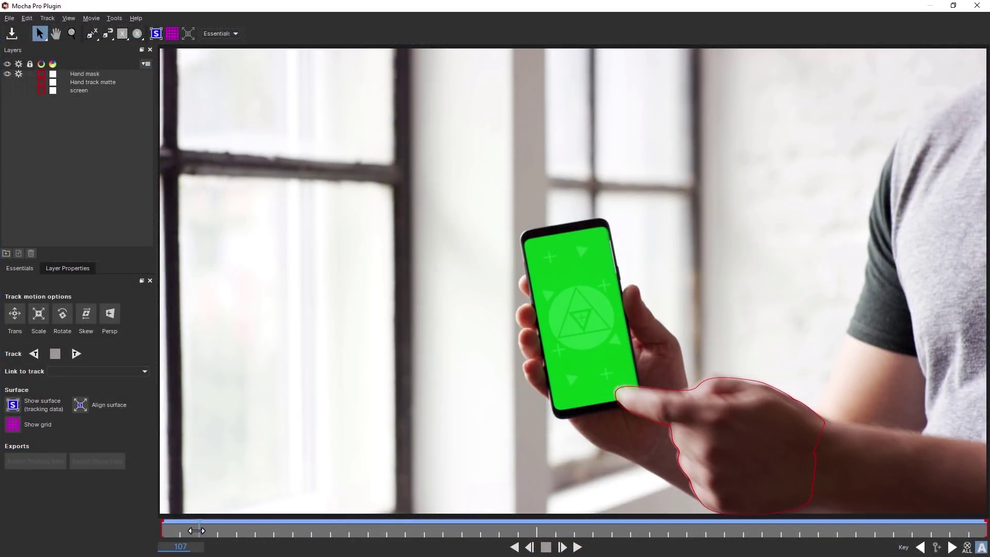
pyautogui.moveTo(196, 531); pyautogui.dragTo(362, 527)
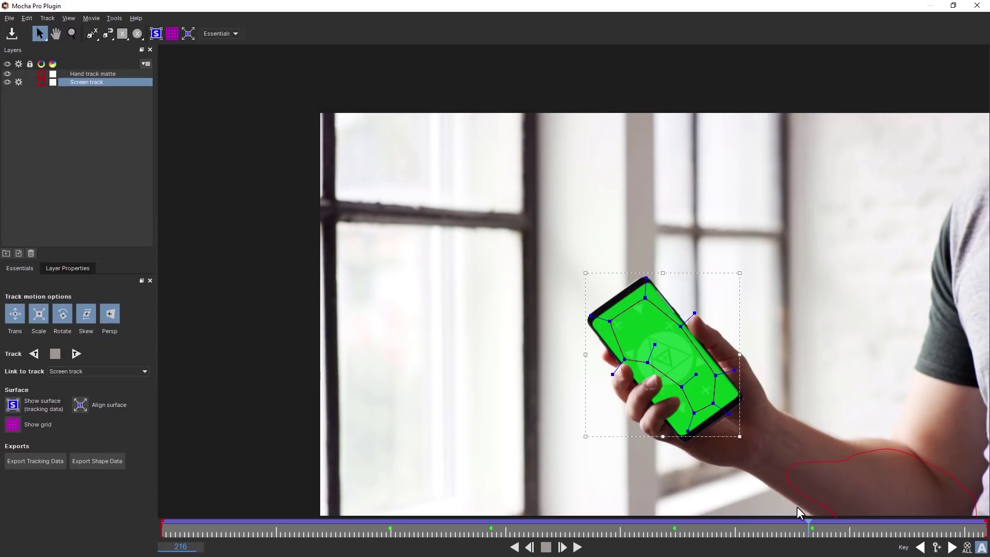
pyautogui.moveTo(808, 529); pyautogui.dragTo(417, 526)
pyautogui.click(98, 74)
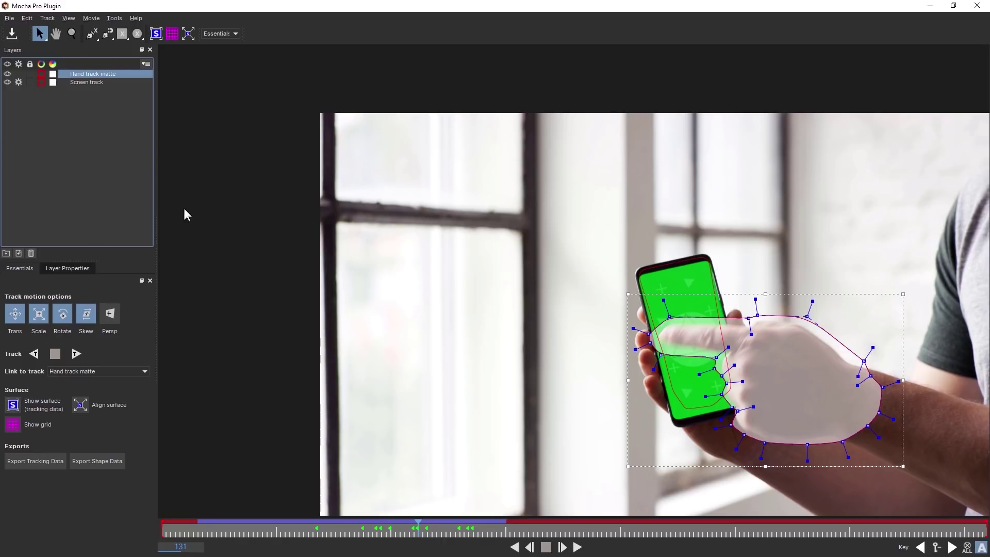
pyautogui.moveTo(417, 525); pyautogui.dragTo(374, 529)
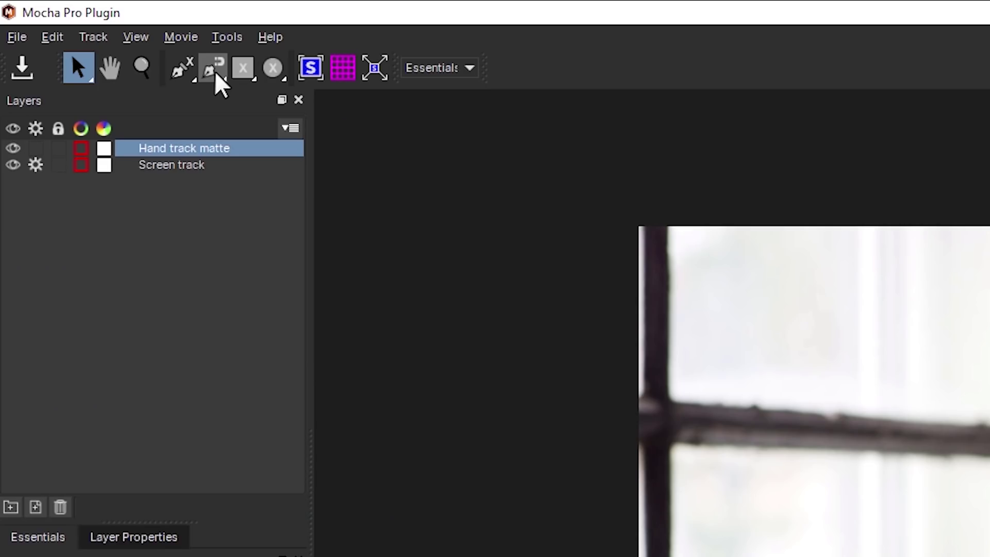